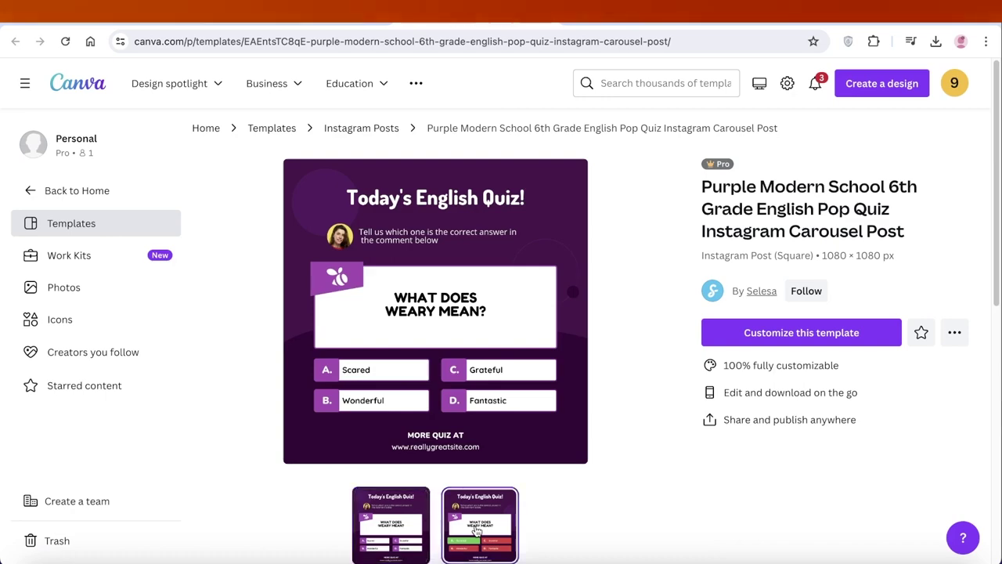
# Open the Purple Modern School 6th Grade English Pop Quiz template and view both pages
pyautogui.click(374, 501)
pyautogui.click(800, 332)
pyautogui.scroll(-5, 690, 283)
pyautogui.scroll(5, 690, 283)
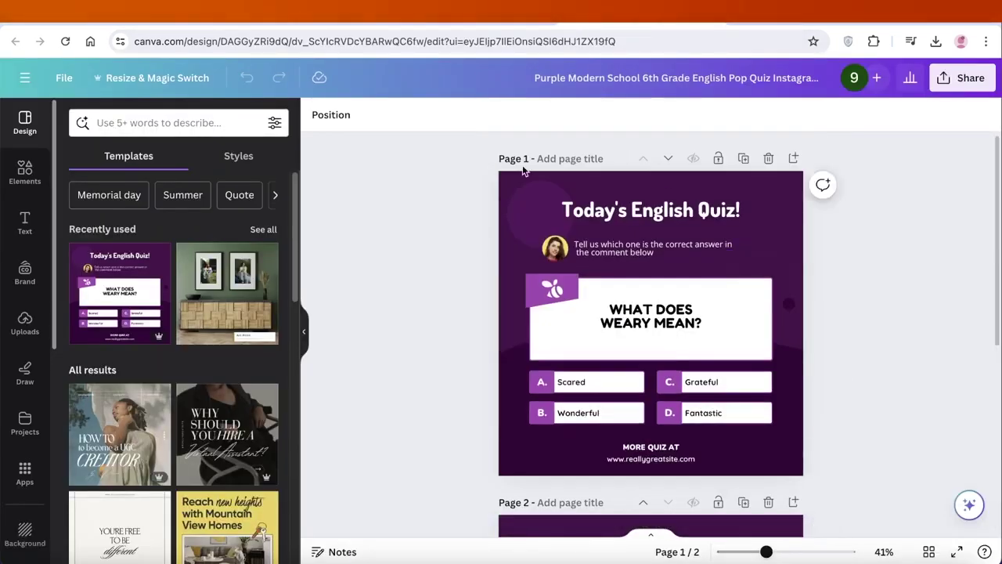
pyautogui.scroll(-2, 489, 175)
pyautogui.scroll(-3, 488, 176)
pyautogui.scroll(3, 462, 176)
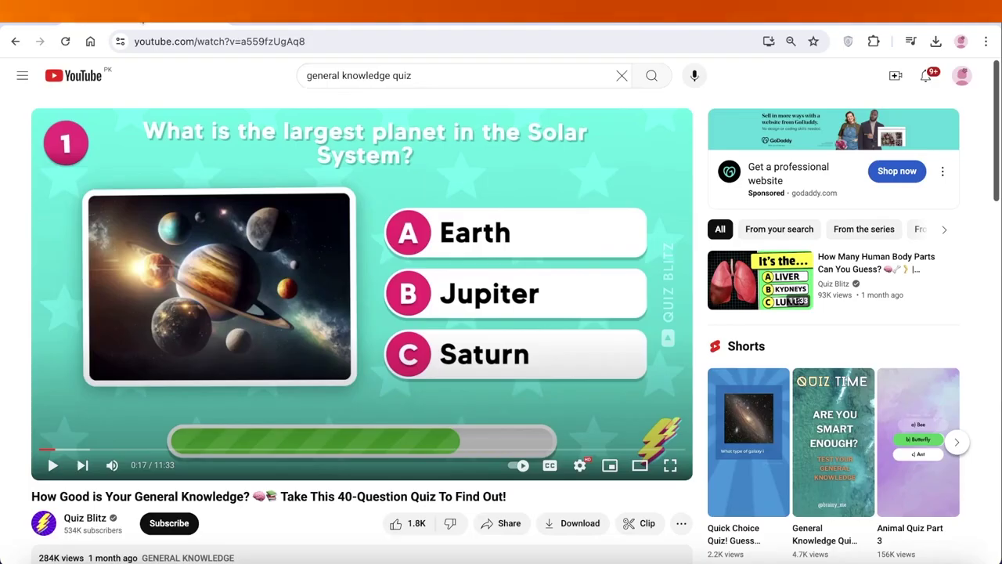
# Play the general knowledge quiz video and pause it at 0:28 when Jupiter appears
pyautogui.scroll(-1, 201, 437)
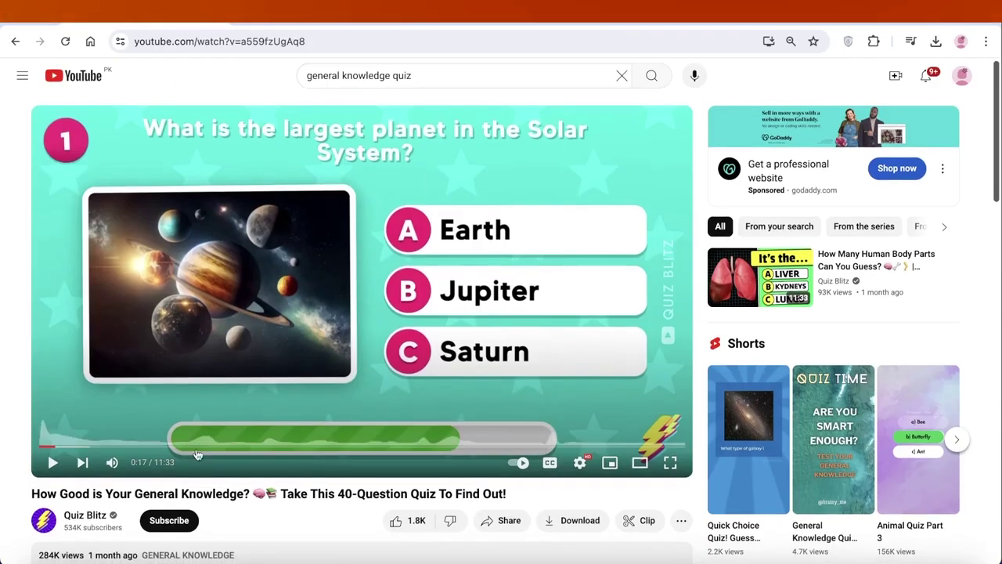
pyautogui.press('XF86AudioMute')
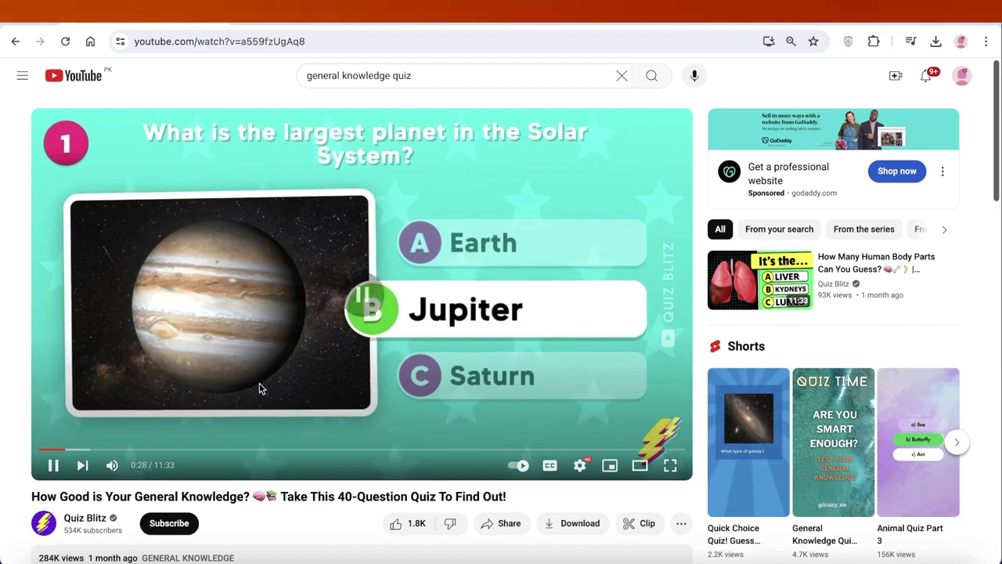
pyautogui.click(303, 347)
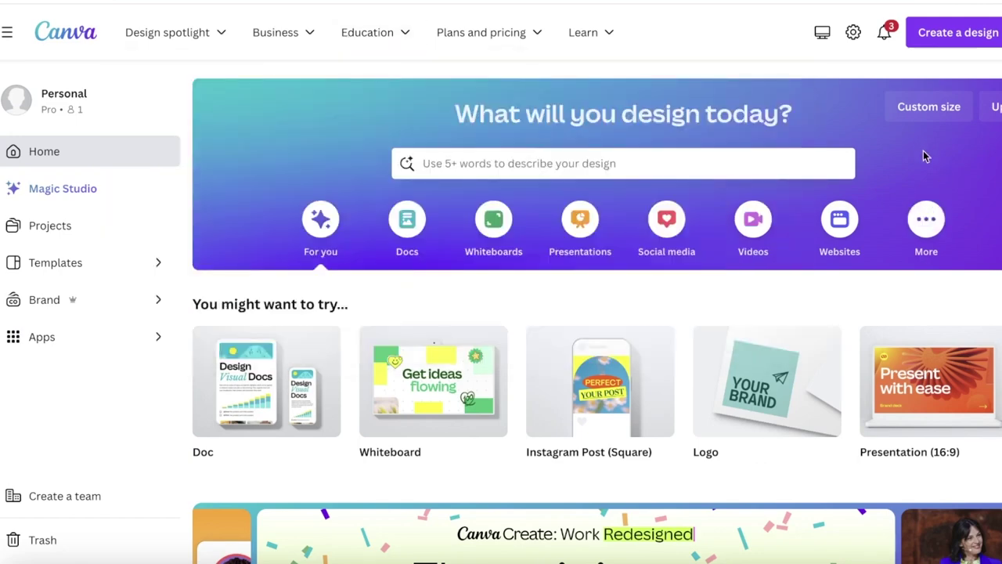
# In Custom size, switch the units to inches and clear the width value
pyautogui.scroll(-1, 855, 162)
pyautogui.scroll(1, 861, 131)
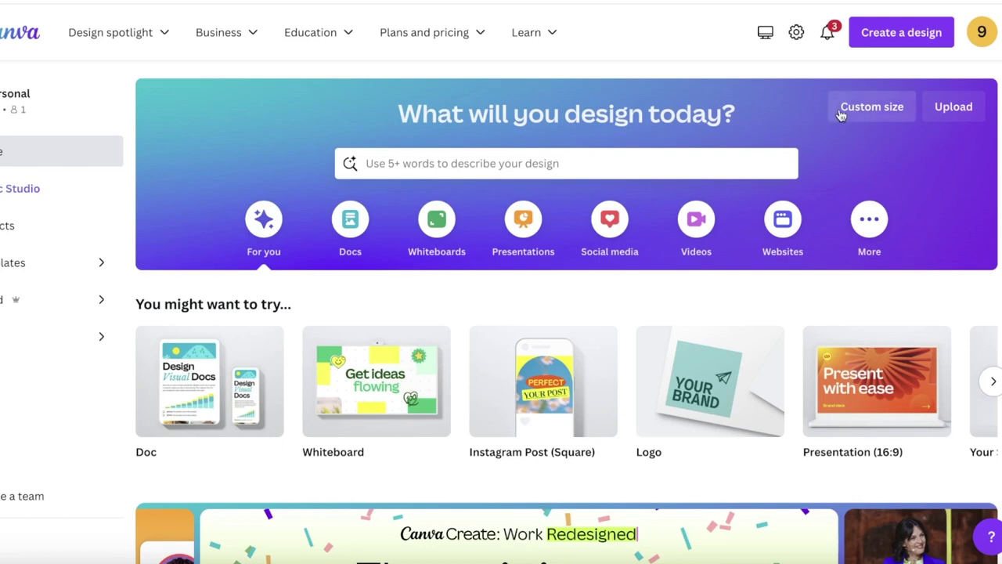
pyautogui.click(839, 114)
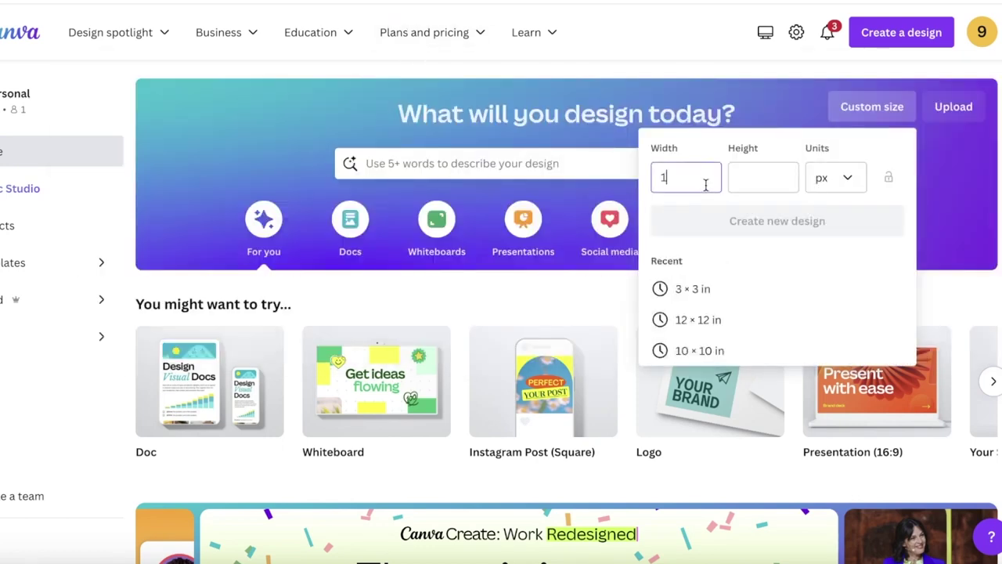
pyautogui.click(806, 188)
pyautogui.click(831, 229)
pyautogui.click(821, 181)
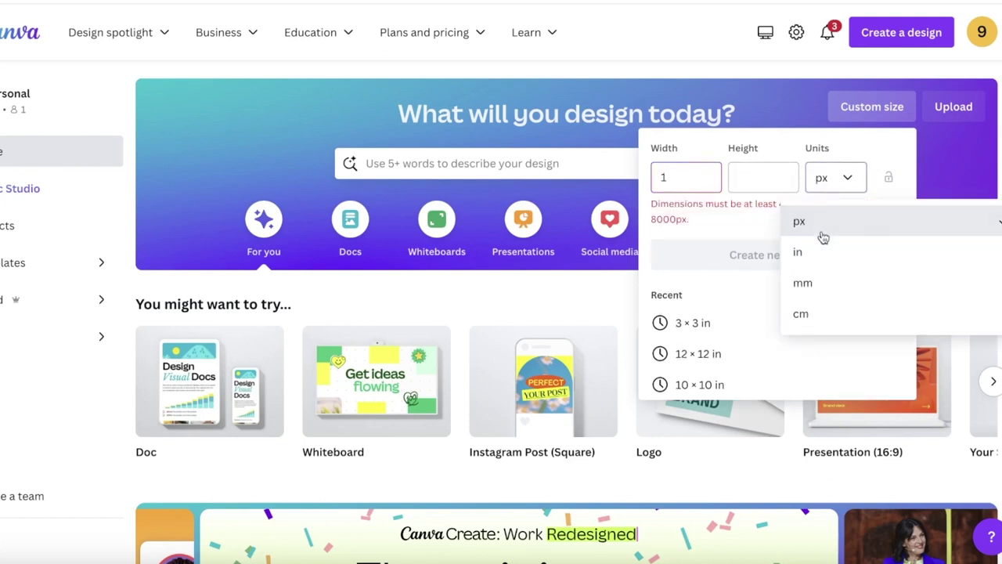
pyautogui.click(819, 252)
pyautogui.click(711, 179)
pyautogui.write('3')
pyautogui.doubleClick(705, 179)
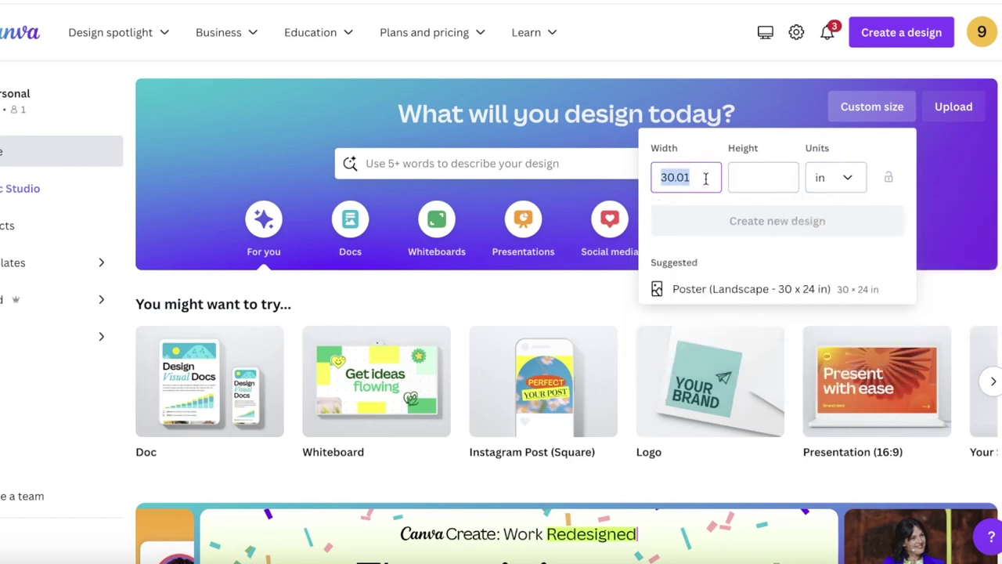
pyautogui.press('BackSpace')
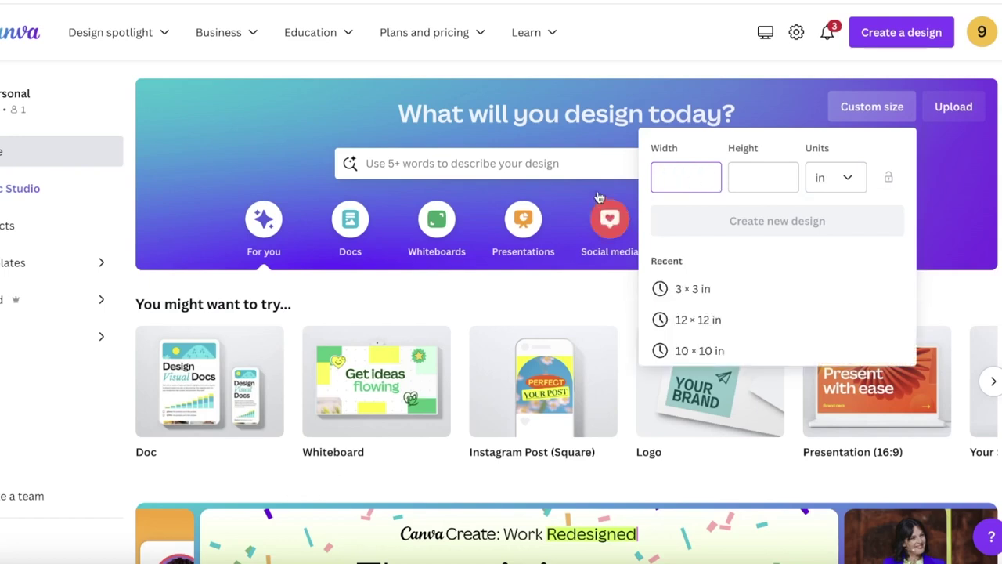
# Search Canva templates for 'youtub' and browse the results
pyautogui.click(589, 163)
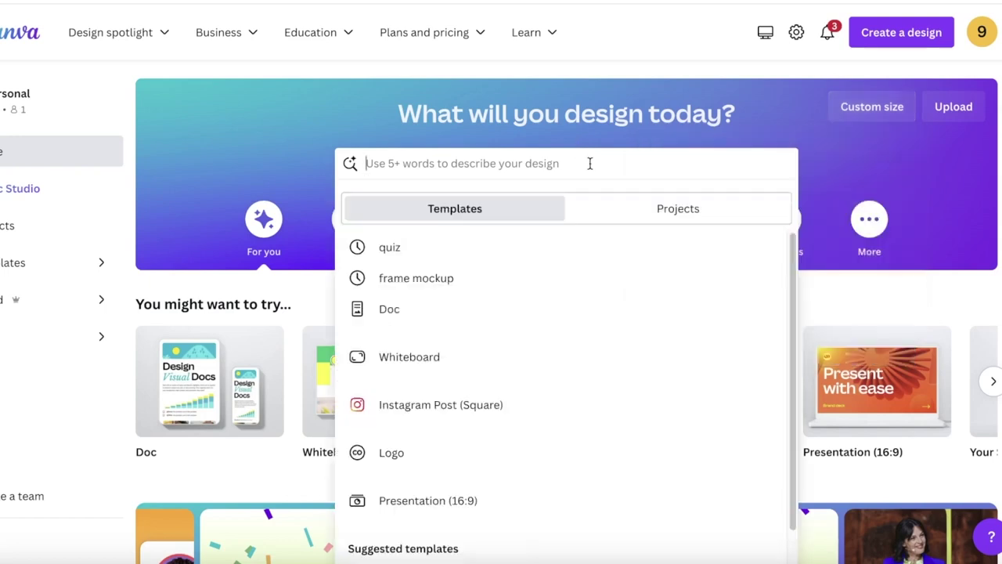
pyautogui.write('yo')
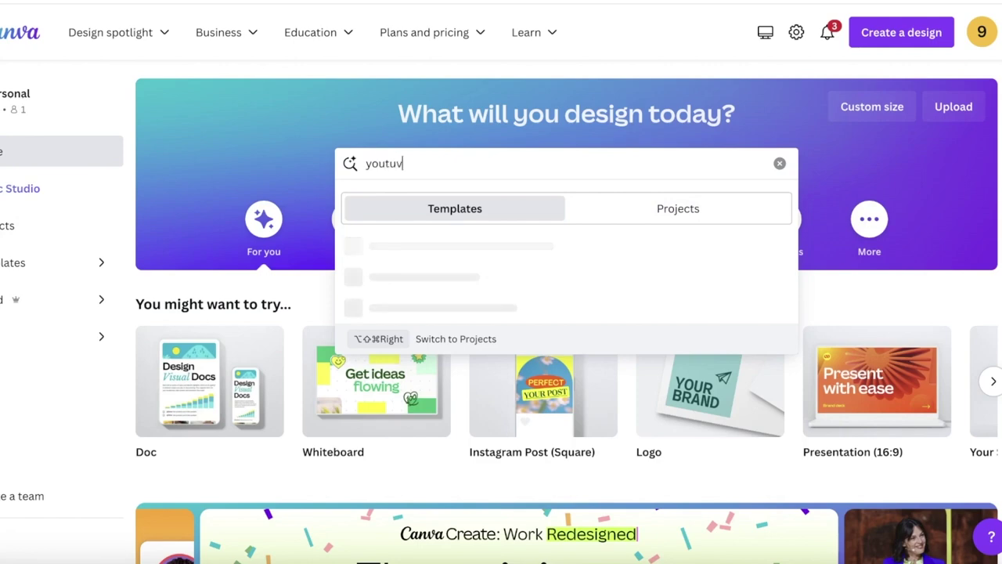
pyautogui.write('utub')
pyautogui.press('Return')
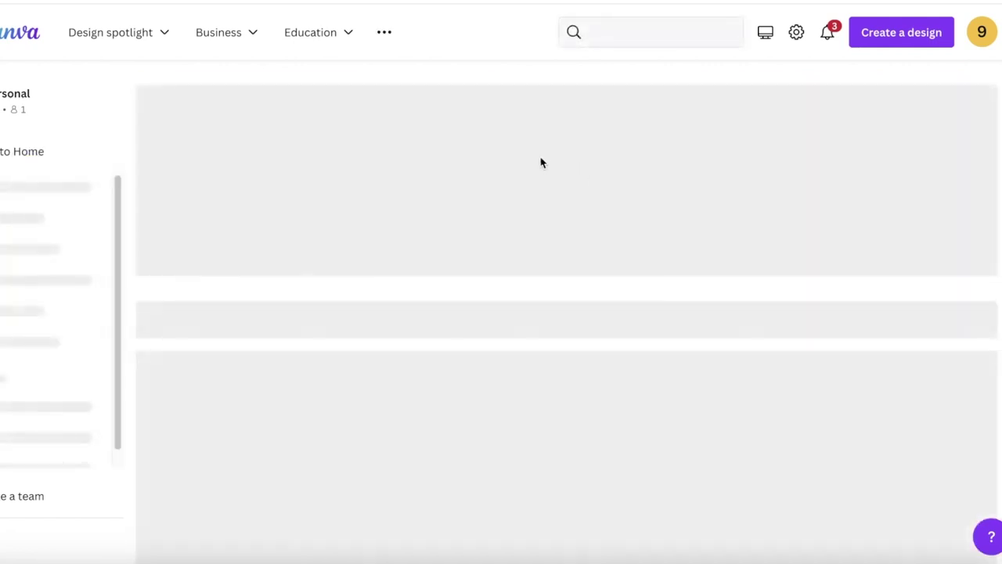
pyautogui.scroll(-1, 532, 161)
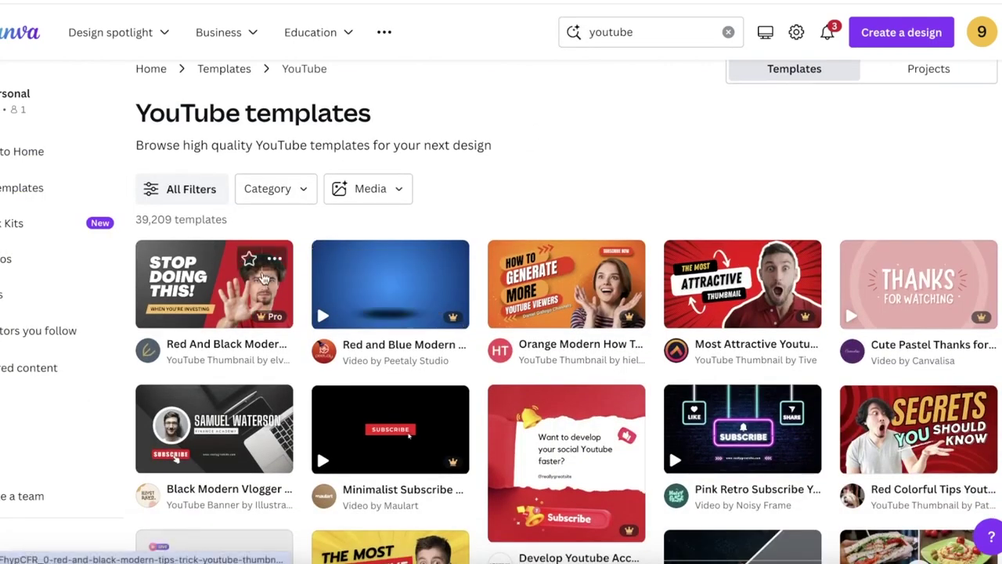
pyautogui.scroll(-3, 249, 285)
pyautogui.scroll(4, 156, 321)
# Preview the red-and-black thumbnail template, then close it and the design-type list
pyautogui.click(201, 306)
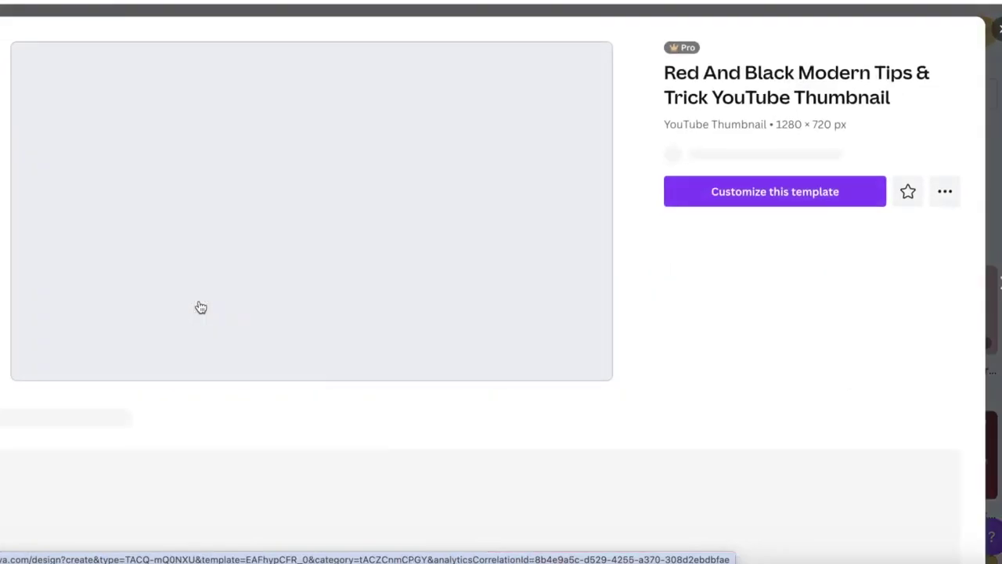
pyautogui.click(995, 30)
pyautogui.click(901, 32)
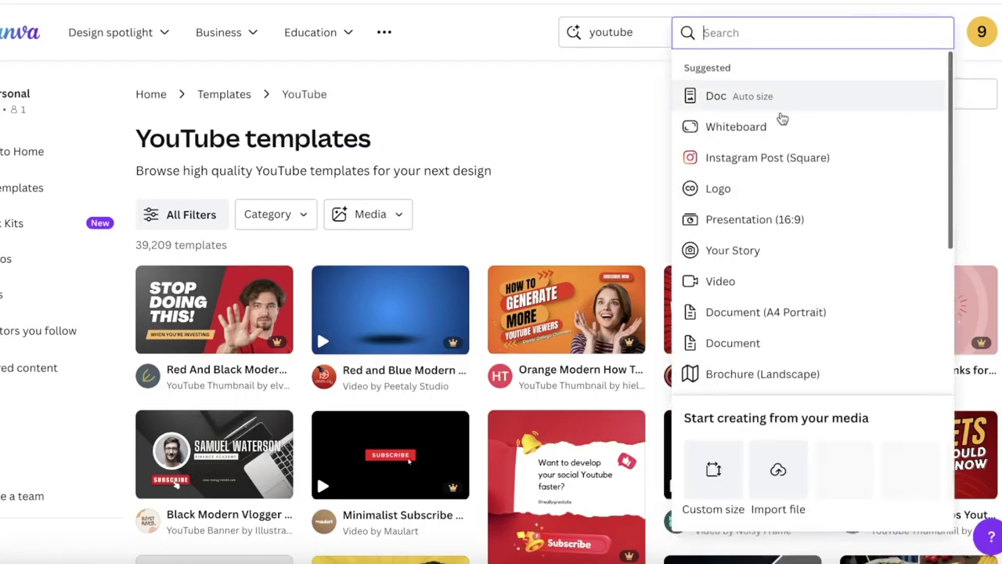
pyautogui.click(726, 130)
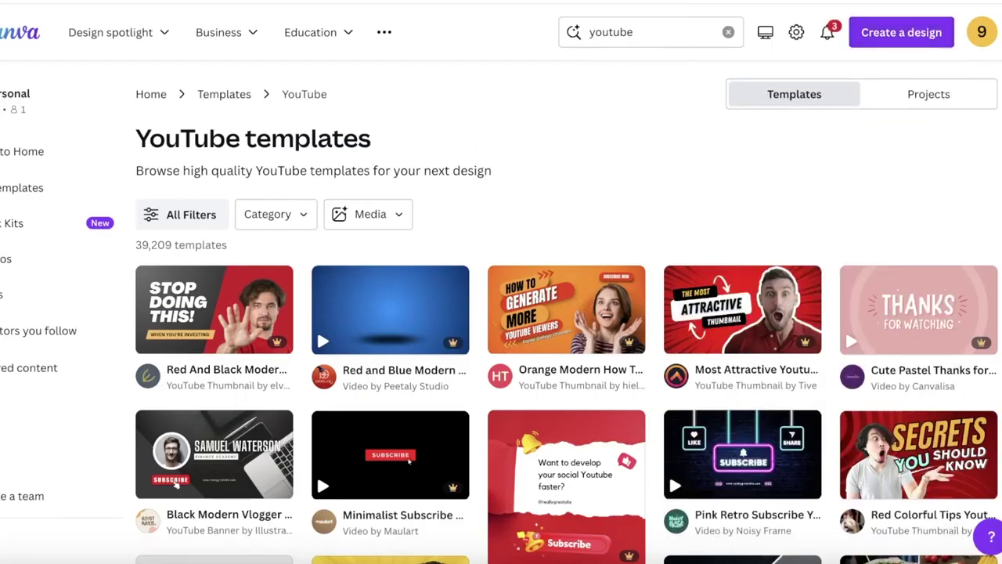
# Create a new custom design of 1280 × 720 px
pyautogui.hotkey('alt', 'Left')
pyautogui.click(872, 106)
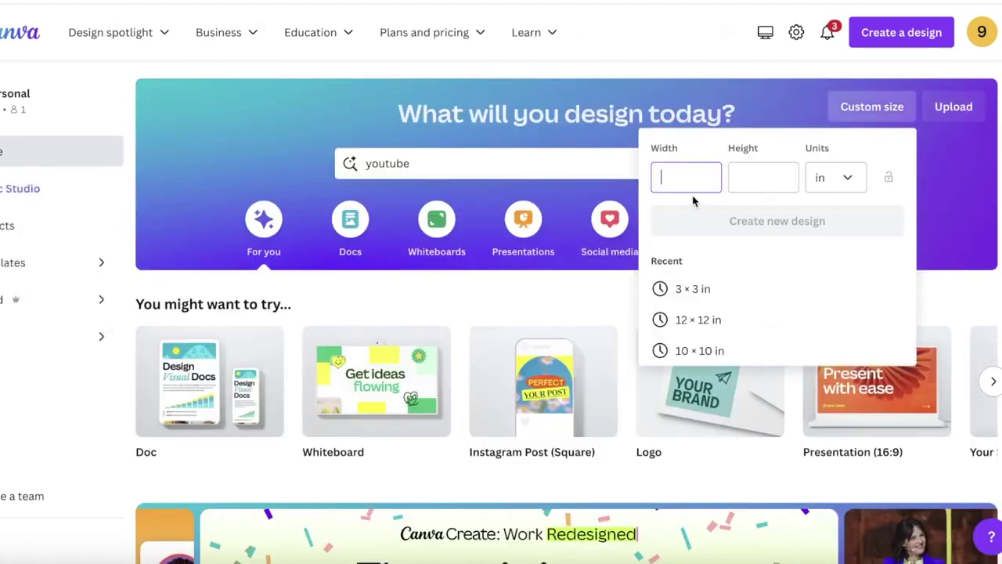
pyautogui.click(822, 180)
pyautogui.click(823, 219)
pyautogui.click(660, 178)
pyautogui.click(740, 173)
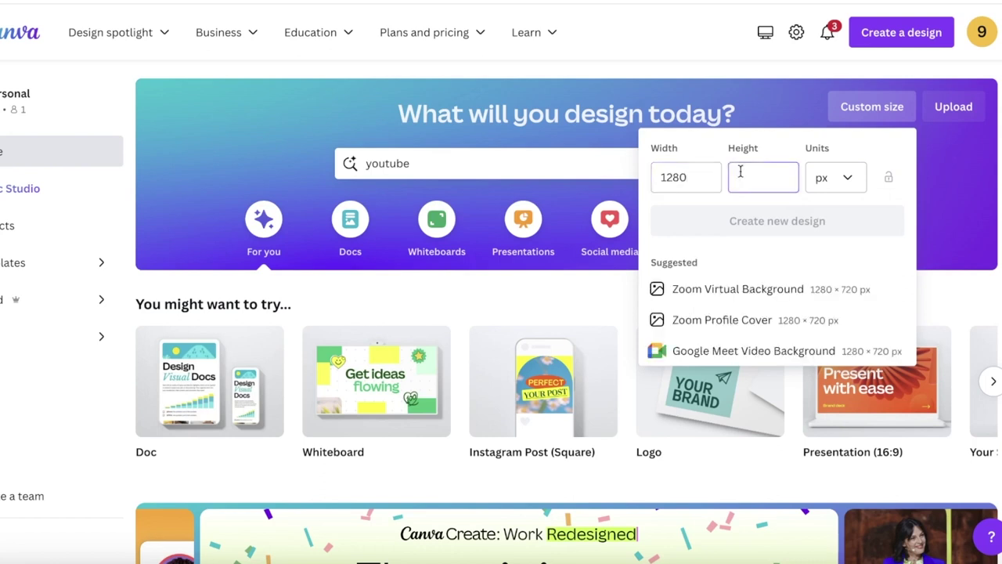
pyautogui.write('720')
pyautogui.press('Return')
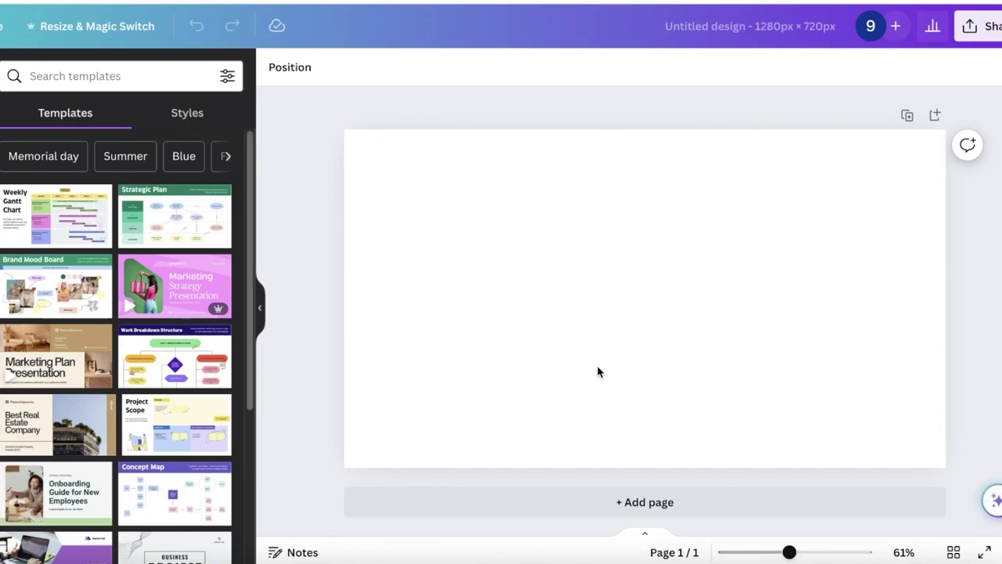
# Fill the page background with lilac-grey #d5cdd6 and add a square shape
pyautogui.click(480, 364)
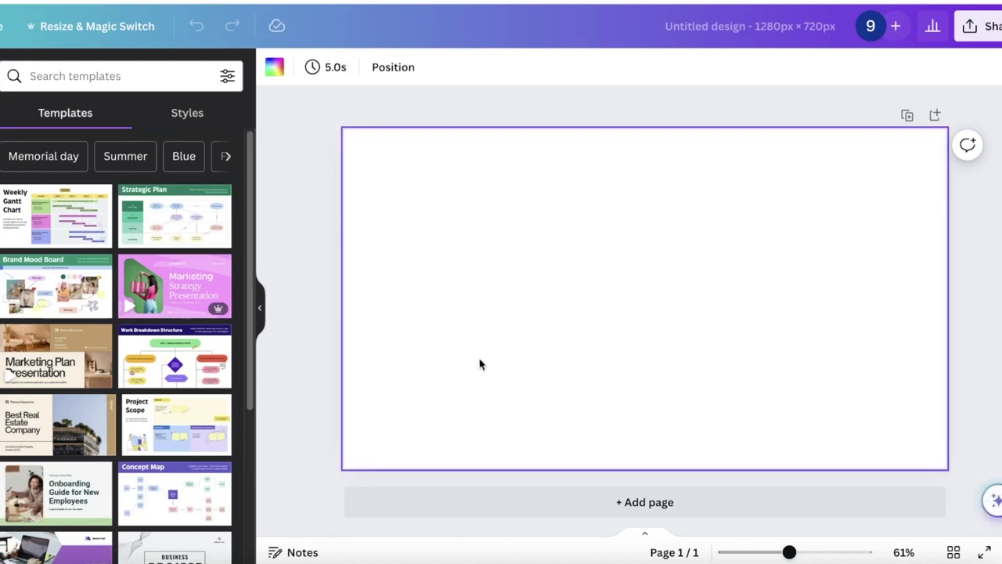
pyautogui.click(275, 69)
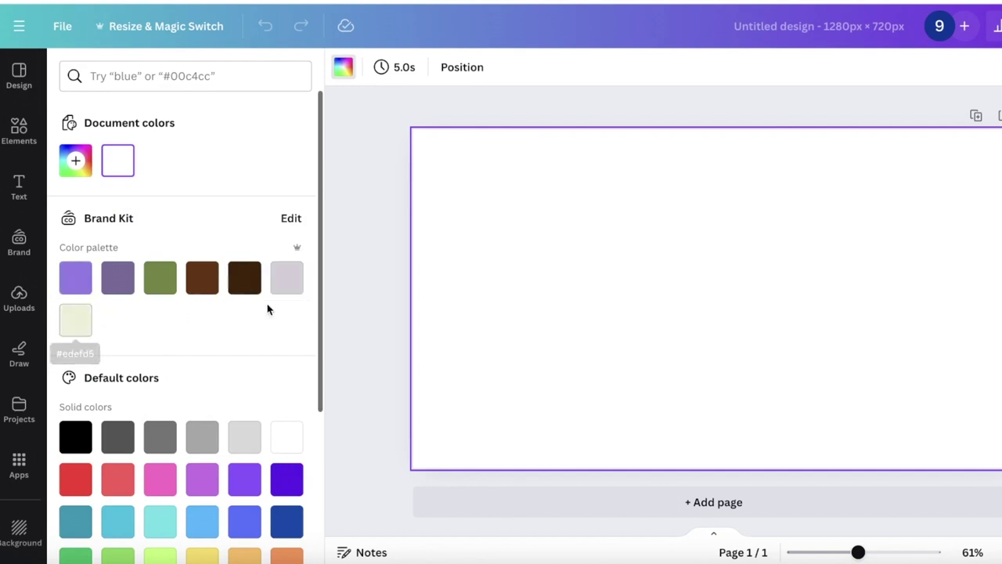
pyautogui.click(287, 280)
pyautogui.click(24, 131)
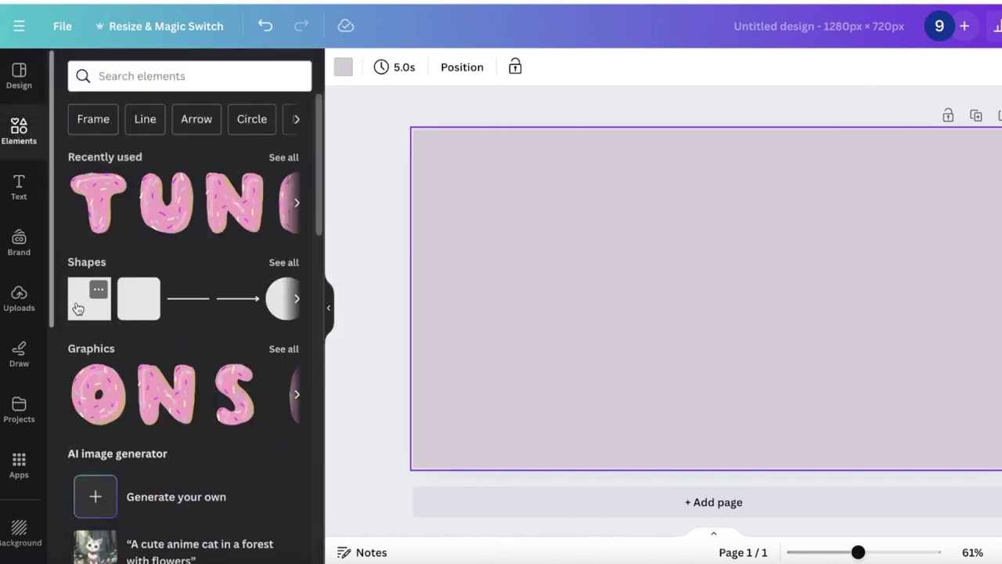
pyautogui.click(78, 308)
# Stretch the square into a flat purple banner across the top of the page
pyautogui.moveTo(627, 298); pyautogui.dragTo(843, 196)
pyautogui.moveTo(605, 247); pyautogui.dragTo(576, 214)
pyautogui.moveTo(812, 201); pyautogui.dragTo(876, 189)
pyautogui.click(763, 197)
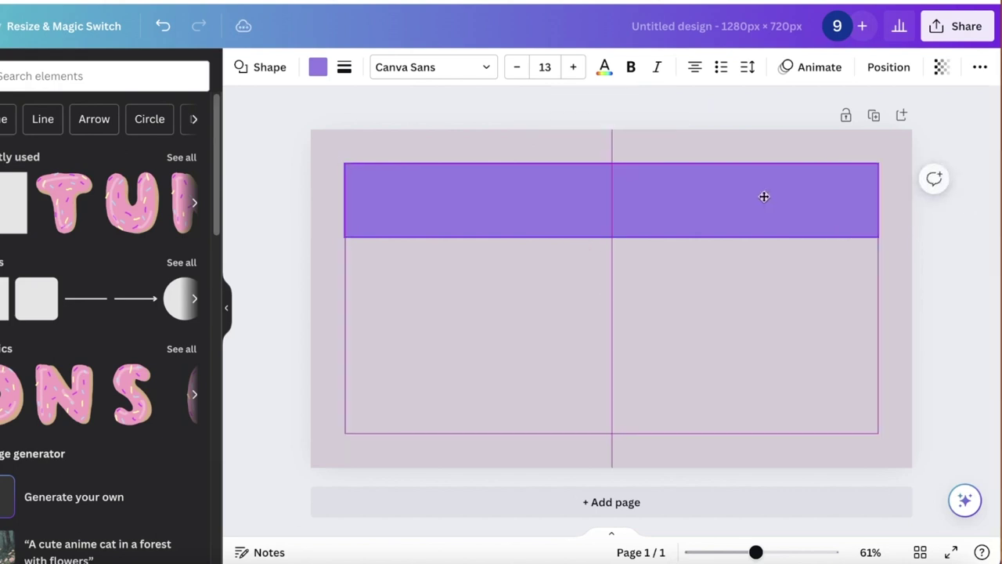
# Add an 'Add a heading' text box onto the banner, left-aligned
pyautogui.click(522, 201)
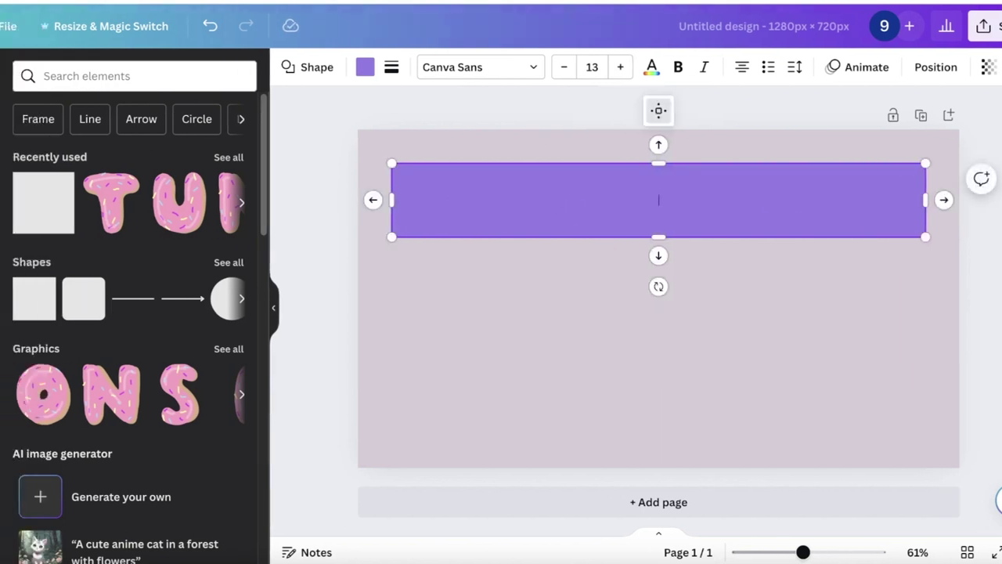
pyautogui.click(24, 188)
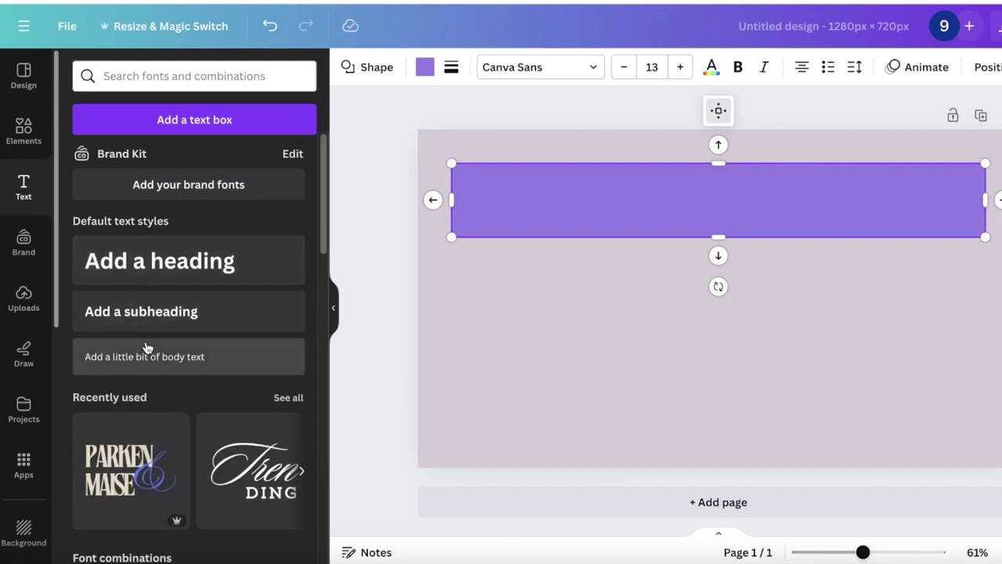
pyautogui.click(152, 270)
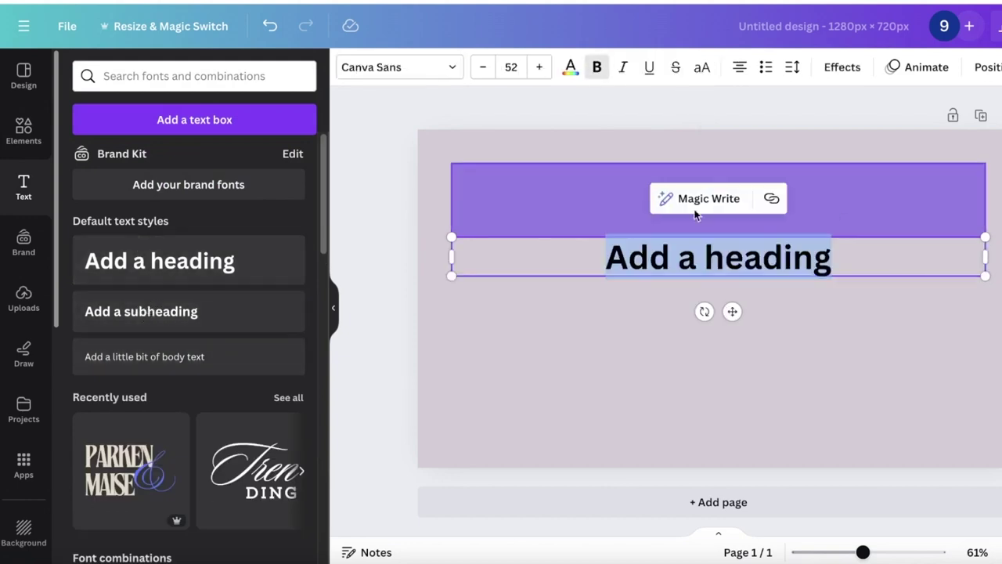
pyautogui.click(744, 337)
pyautogui.moveTo(786, 258); pyautogui.dragTo(793, 210)
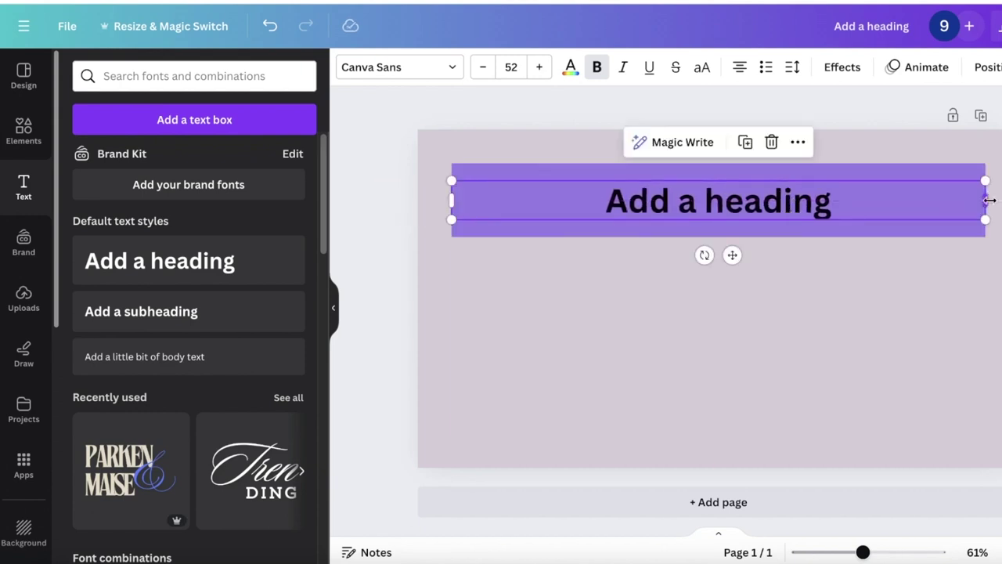
pyautogui.click(739, 67)
pyautogui.moveTo(529, 206); pyautogui.dragTo(531, 206)
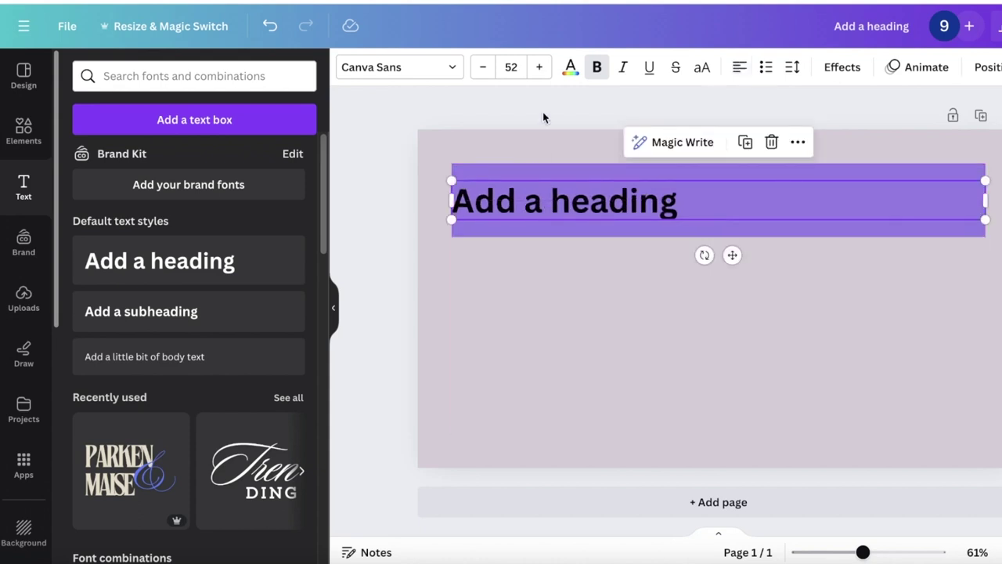
# Shrink the heading font to 40 and nudge it up within the banner
pyautogui.click(482, 66)
pyautogui.tripleClick(483, 68)
pyautogui.tripleClick(484, 69)
pyautogui.tripleClick(484, 69)
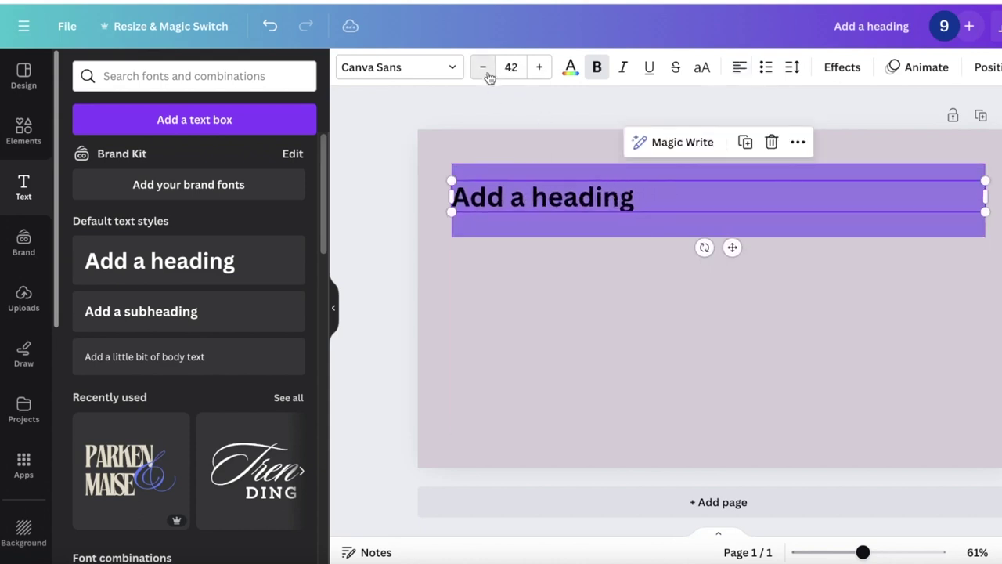
pyautogui.doubleClick(483, 67)
pyautogui.moveTo(528, 199); pyautogui.dragTo(527, 183)
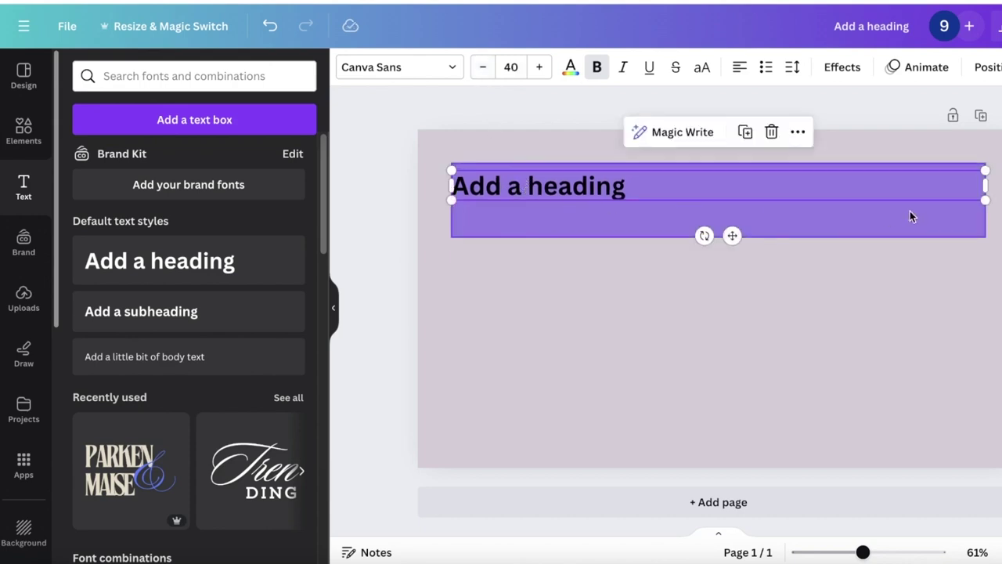
pyautogui.click(613, 349)
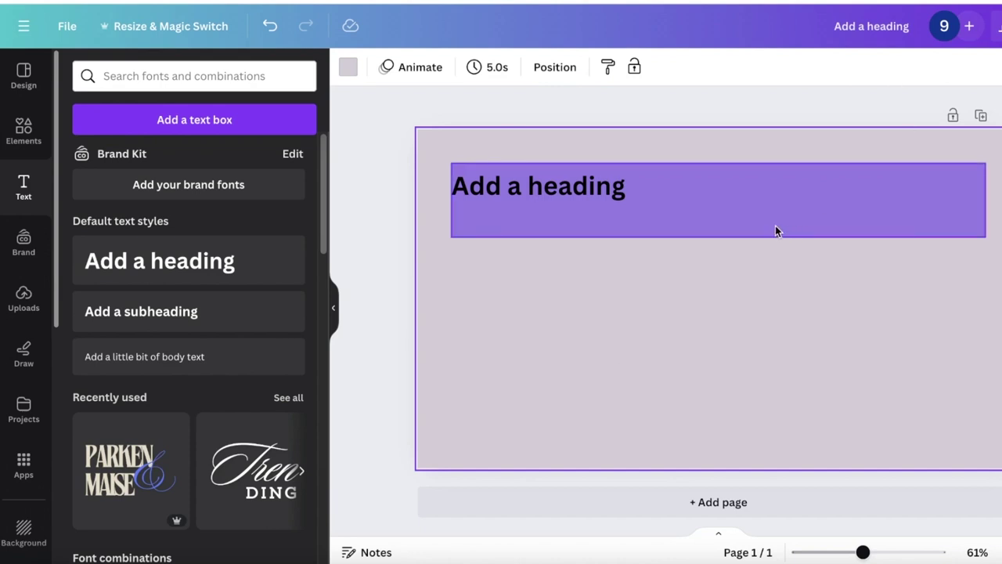
# Add a square below the heading on the left, shortened into a flat rectangle
pyautogui.click(24, 133)
pyautogui.click(83, 194)
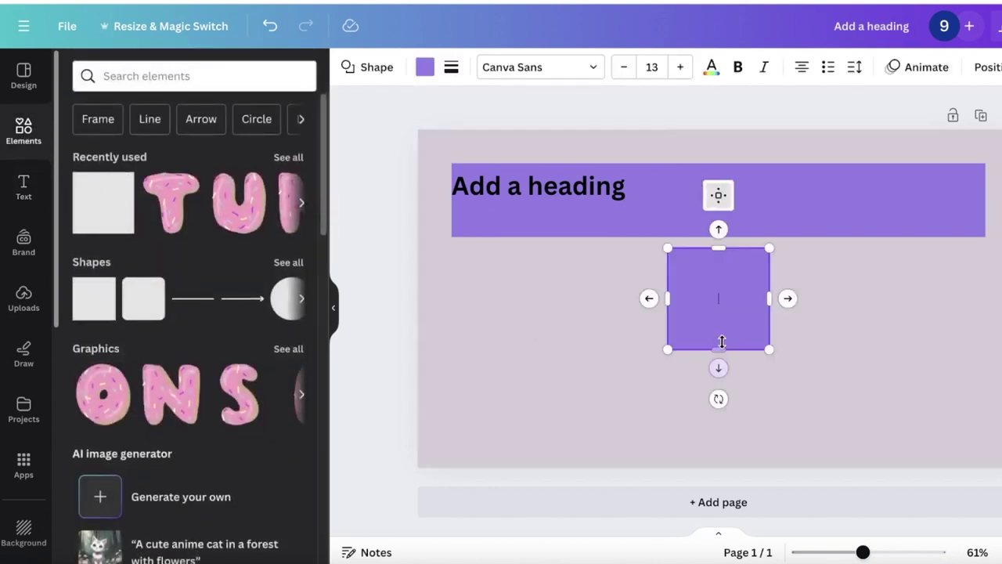
pyautogui.moveTo(699, 325); pyautogui.dragTo(659, 321)
pyautogui.moveTo(548, 280); pyautogui.dragTo(553, 321)
pyautogui.moveTo(555, 356); pyautogui.dragTo(557, 335)
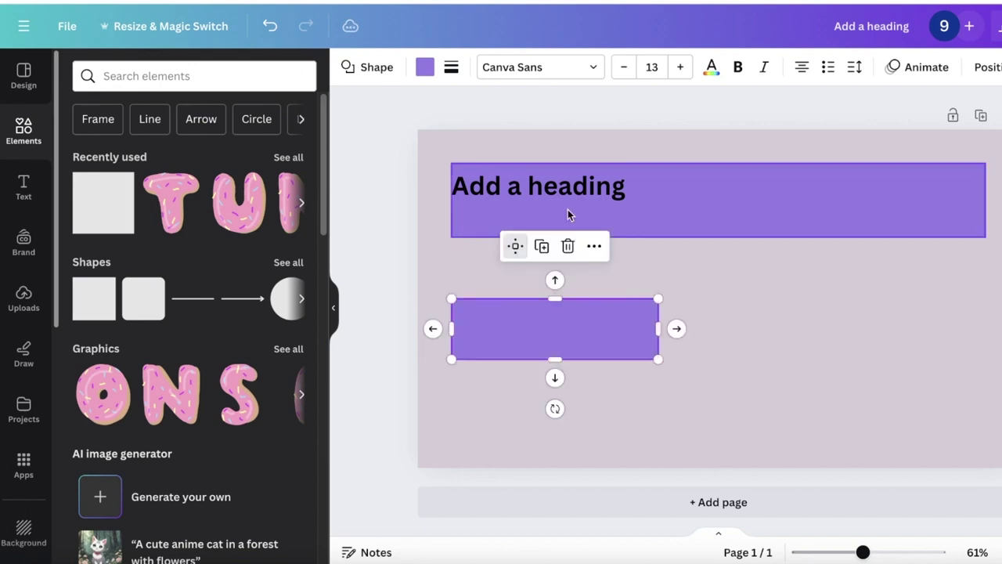
pyautogui.click(564, 180)
pyautogui.moveTo(993, 182); pyautogui.dragTo(979, 182)
# Fill the rectangle with the pale cream Brand Kit colour
pyautogui.click(570, 342)
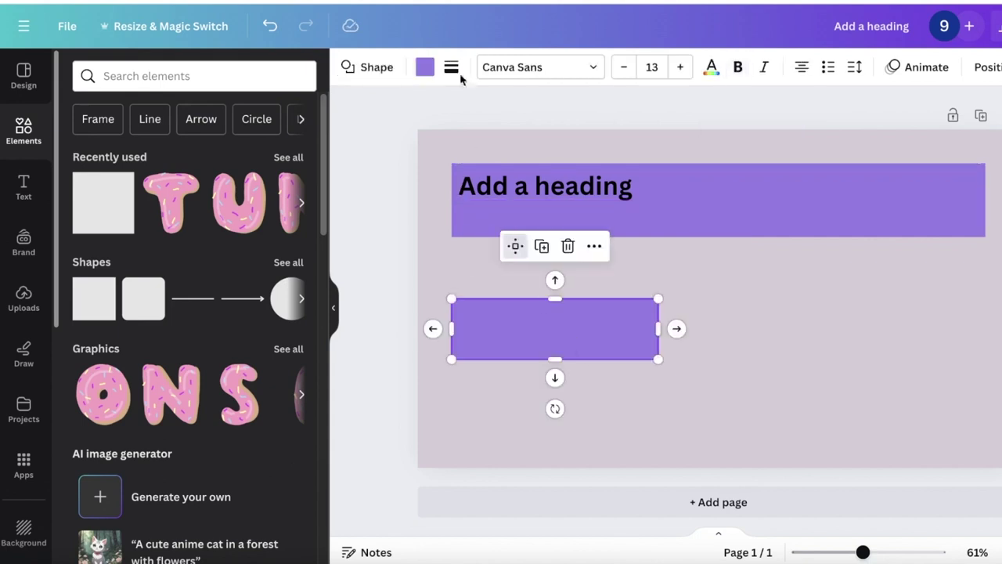
pyautogui.click(426, 67)
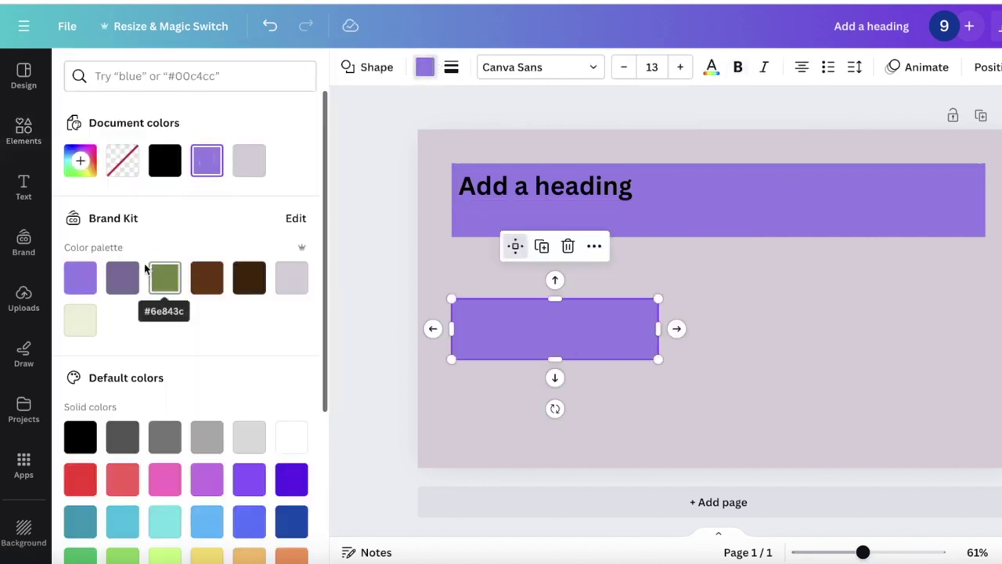
pyautogui.click(122, 276)
pyautogui.click(165, 277)
pyautogui.click(205, 280)
pyautogui.click(249, 279)
pyautogui.click(282, 289)
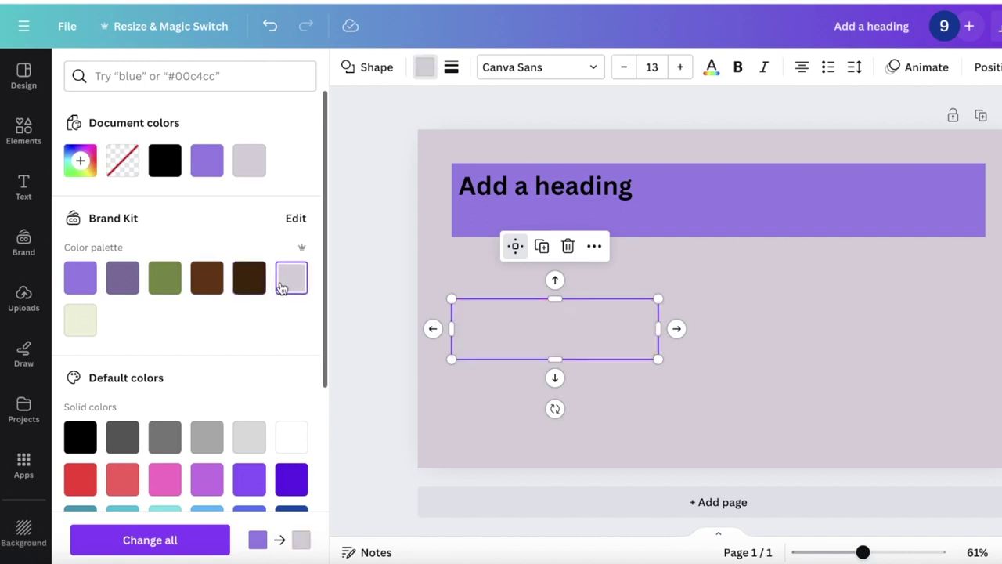
pyautogui.click(81, 321)
# Duplicate the cream rectangle into a two-by-two grid of four boxes
pyautogui.moveTo(518, 328); pyautogui.dragTo(787, 325)
pyautogui.keyDown('alt'); pyautogui.moveTo(677, 333); pyautogui.dragTo(478, 398); pyautogui.keyUp('alt')
pyautogui.hotkey('ctrl', 'd')
pyautogui.hotkey('ctrl', 'z')
pyautogui.moveTo(752, 443); pyautogui.dragTo(488, 412)
pyautogui.moveTo(707, 440); pyautogui.dragTo(711, 421)
# Select all four boxes and space them evenly in the vertical direction
pyautogui.moveTo(872, 285); pyautogui.dragTo(428, 424)
pyautogui.click(626, 261)
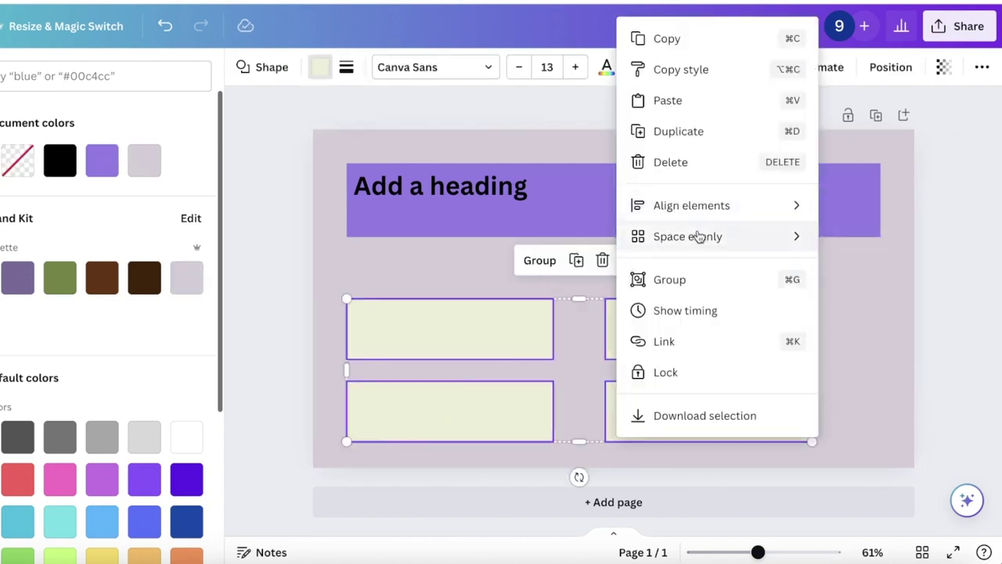
pyautogui.moveTo(699, 236)
pyautogui.click(869, 279)
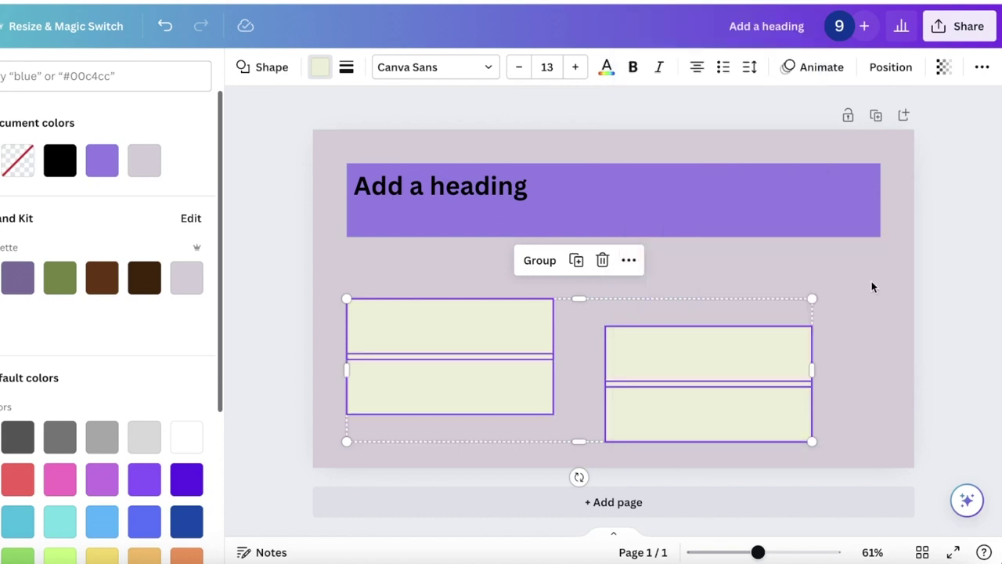
pyautogui.click(630, 267)
pyautogui.moveTo(697, 238)
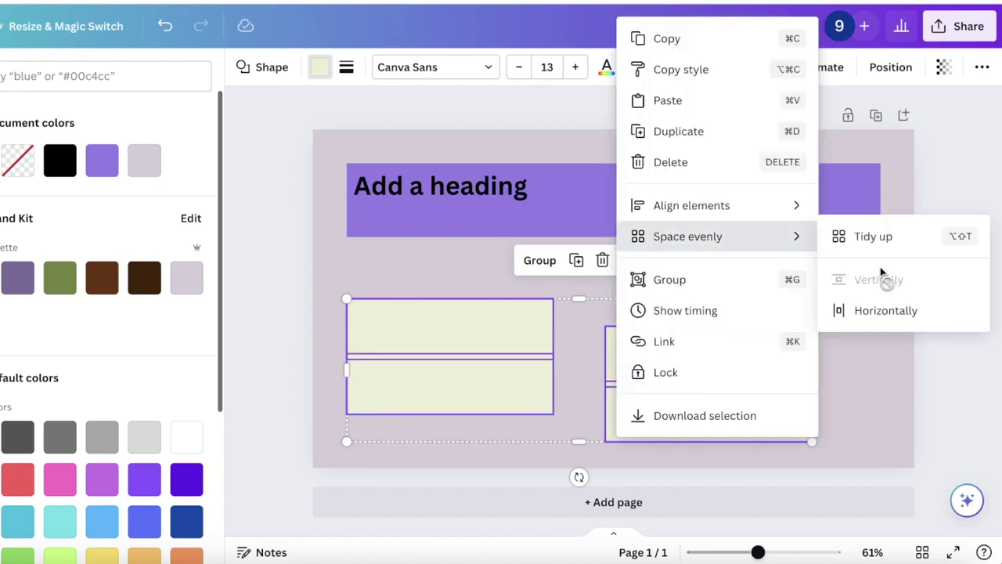
pyautogui.click(893, 310)
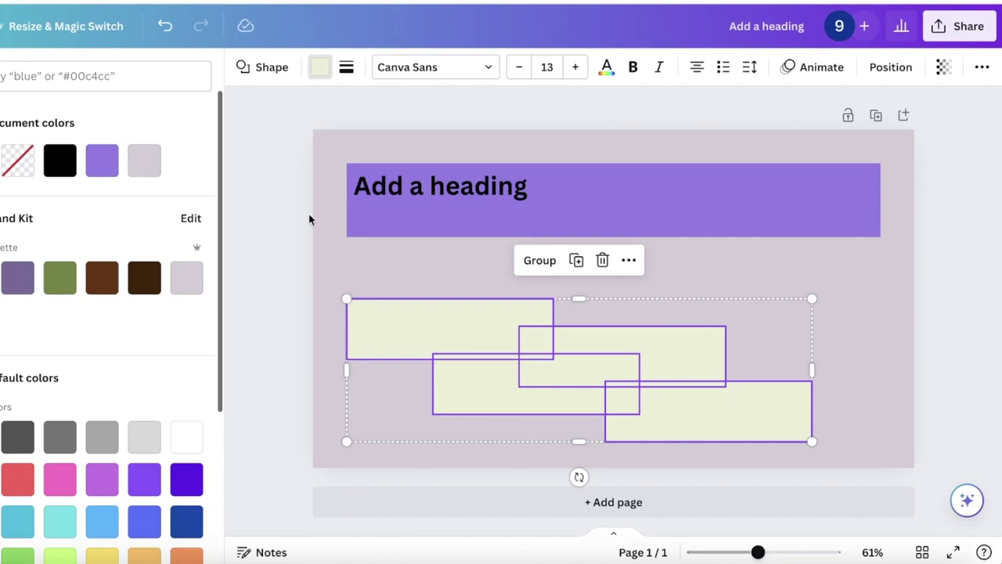
pyautogui.click(165, 27)
# Fine-tune the boxes' alignment in the grid and shift all four right
pyautogui.click(817, 335)
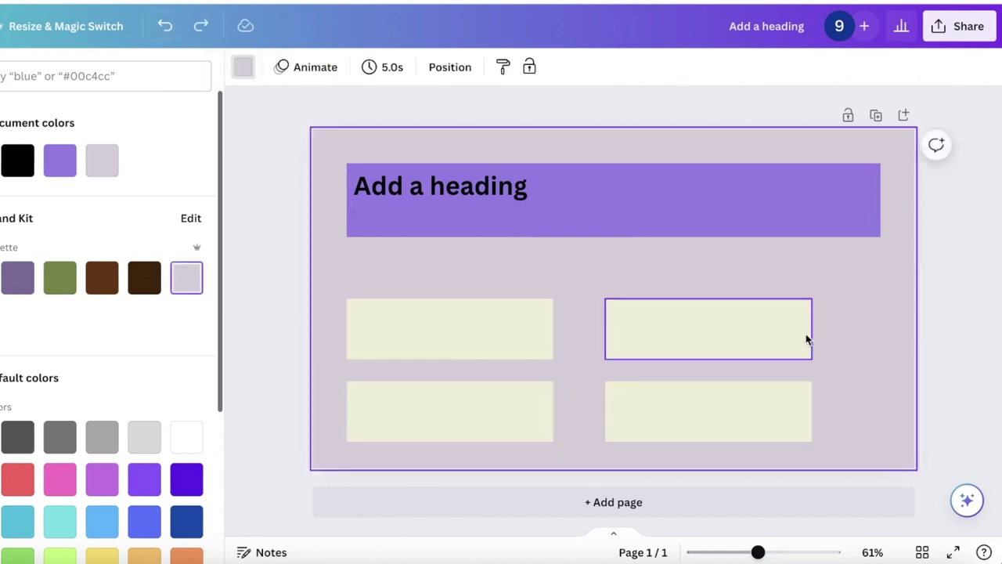
pyautogui.moveTo(686, 335); pyautogui.dragTo(680, 350)
pyautogui.click(684, 409)
pyautogui.moveTo(684, 409); pyautogui.dragTo(678, 402)
pyautogui.click(484, 421)
pyautogui.moveTo(484, 420); pyautogui.dragTo(484, 419)
pyautogui.moveTo(848, 296); pyautogui.dragTo(407, 384)
pyautogui.moveTo(461, 400); pyautogui.dragTo(491, 388)
# Group the four boxes and centre the group horizontally on the page
pyautogui.click(656, 253)
pyautogui.moveTo(698, 217)
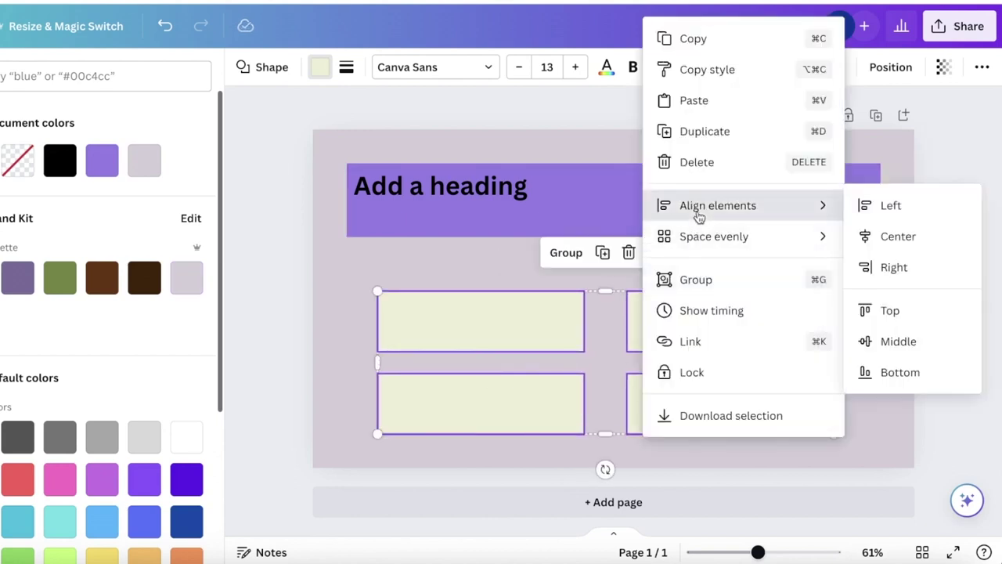
pyautogui.click(943, 246)
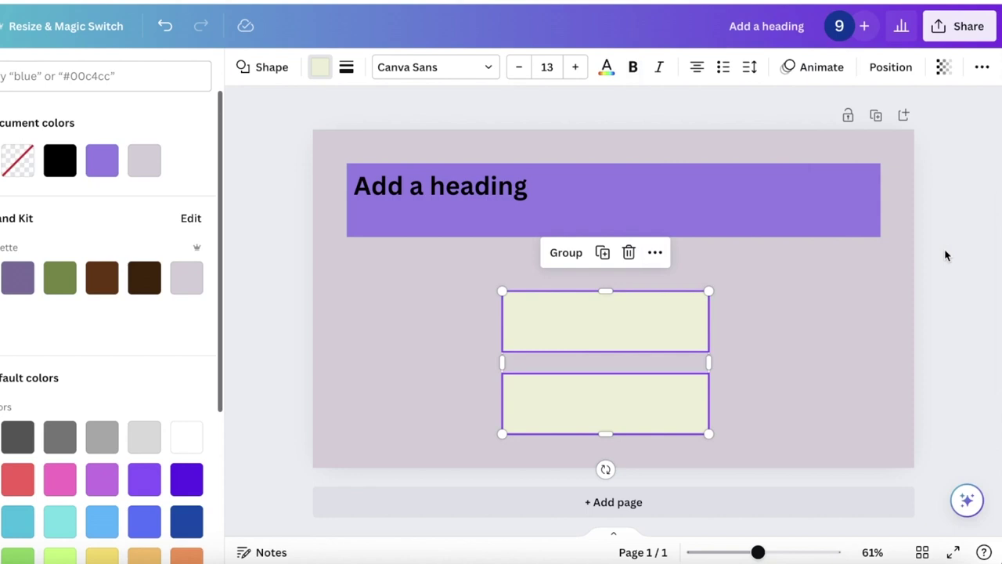
pyautogui.click(164, 23)
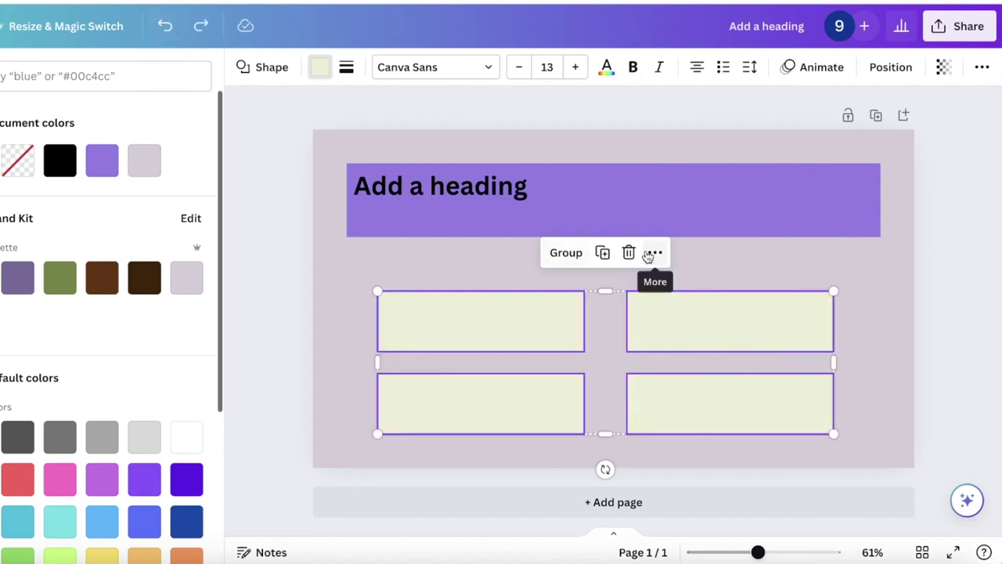
pyautogui.click(564, 252)
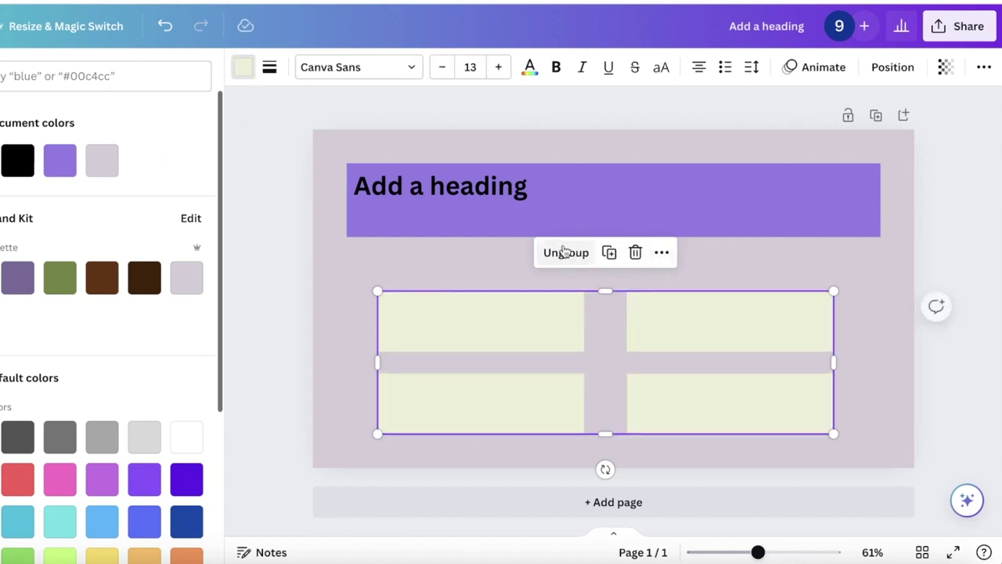
pyautogui.click(661, 252)
pyautogui.moveTo(705, 204)
pyautogui.click(898, 231)
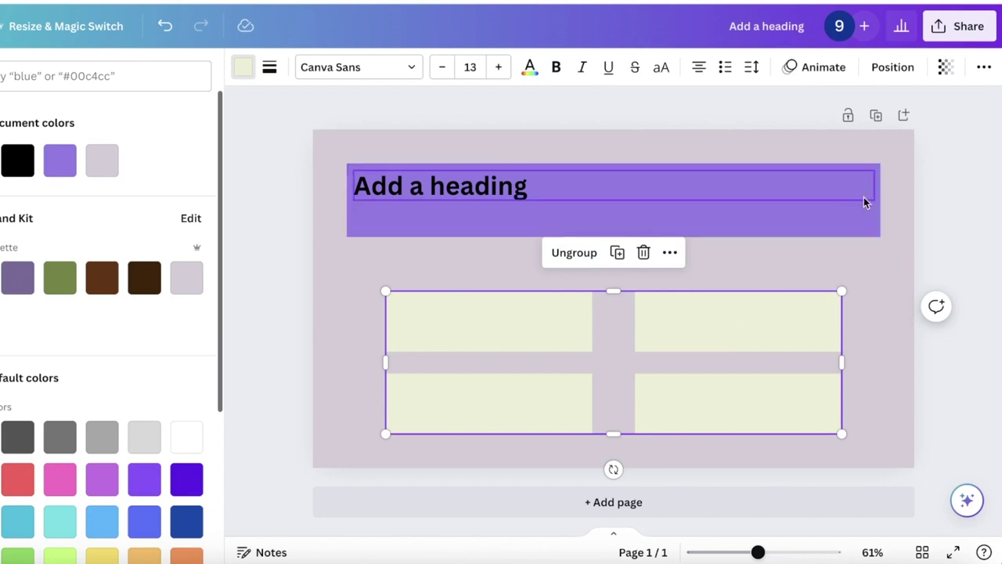
# Centre the purple heading banner on the page
pyautogui.click(347, 164)
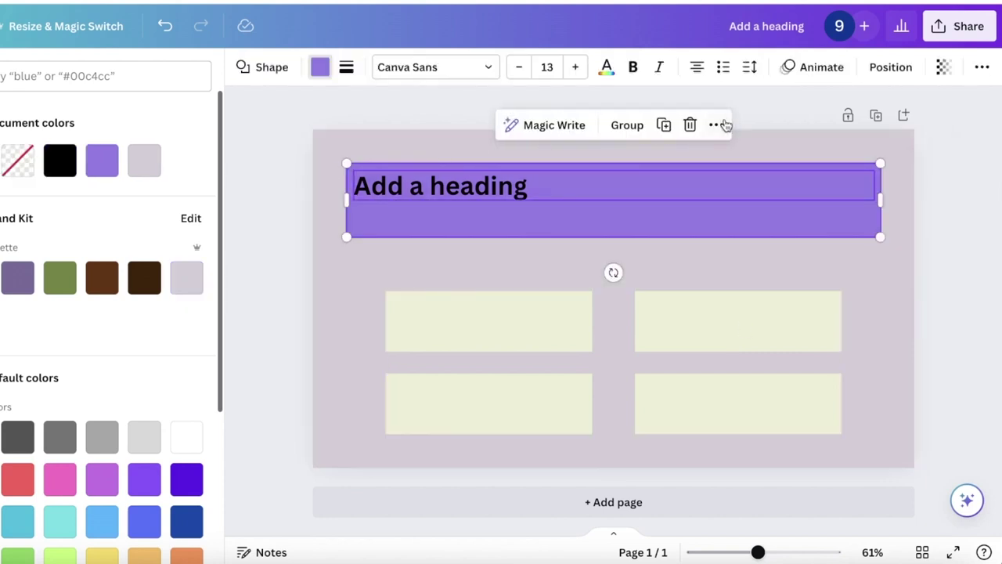
pyautogui.click(724, 125)
pyautogui.moveTo(752, 203)
pyautogui.click(892, 235)
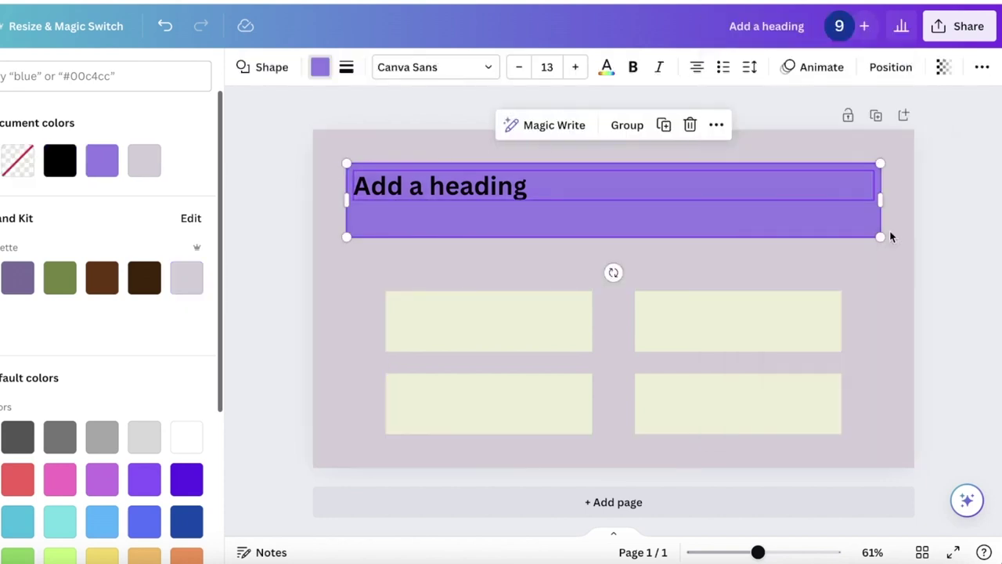
pyautogui.click(867, 324)
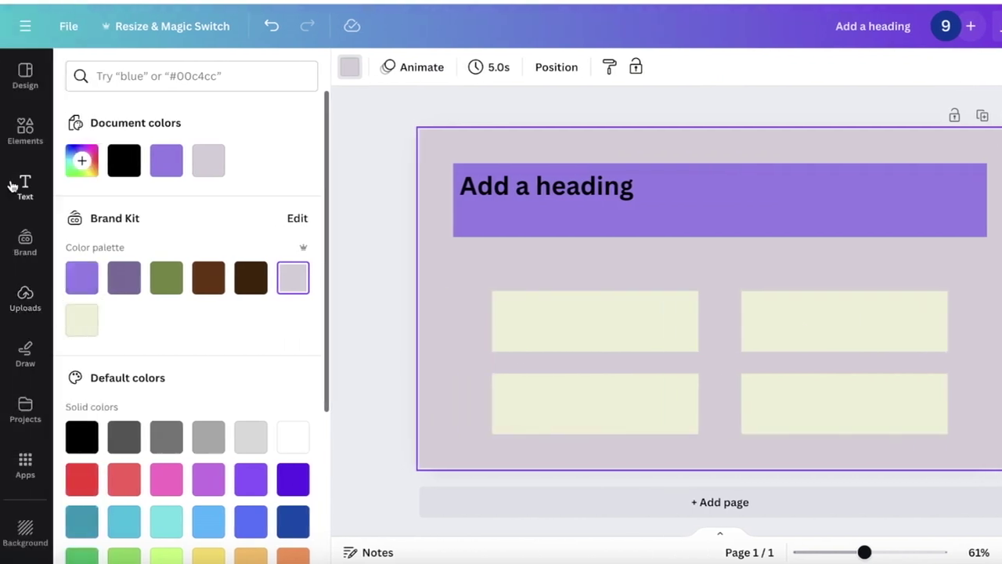
# Add an 'Add a subheading' text box into the top-left answer box at size 22.9
pyautogui.click(11, 186)
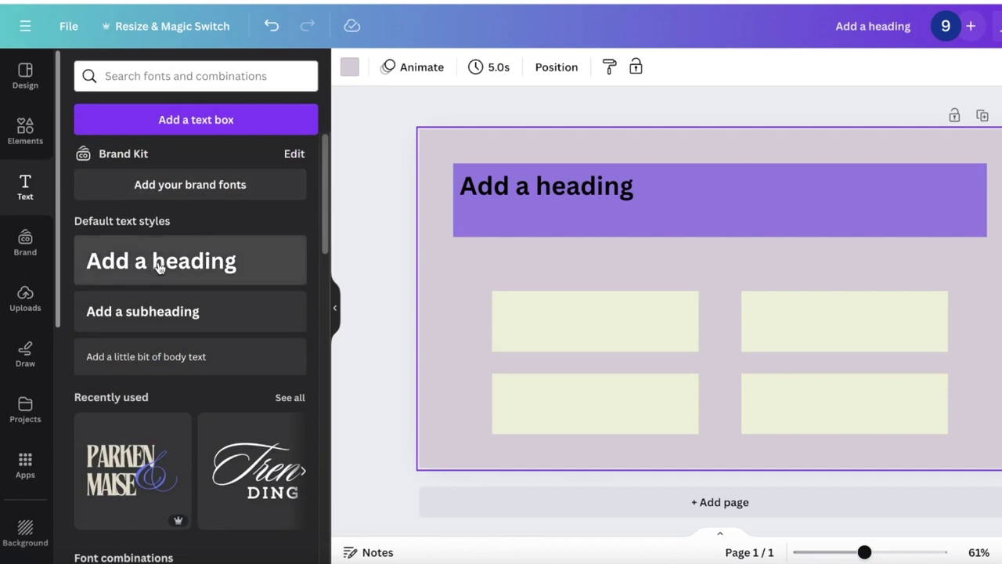
pyautogui.click(157, 311)
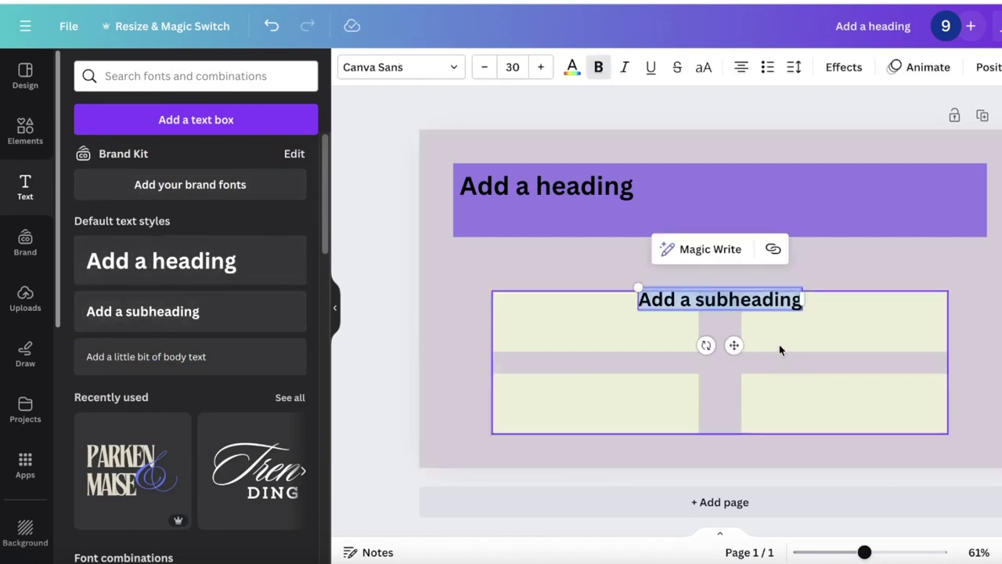
pyautogui.moveTo(801, 299); pyautogui.dragTo(740, 301)
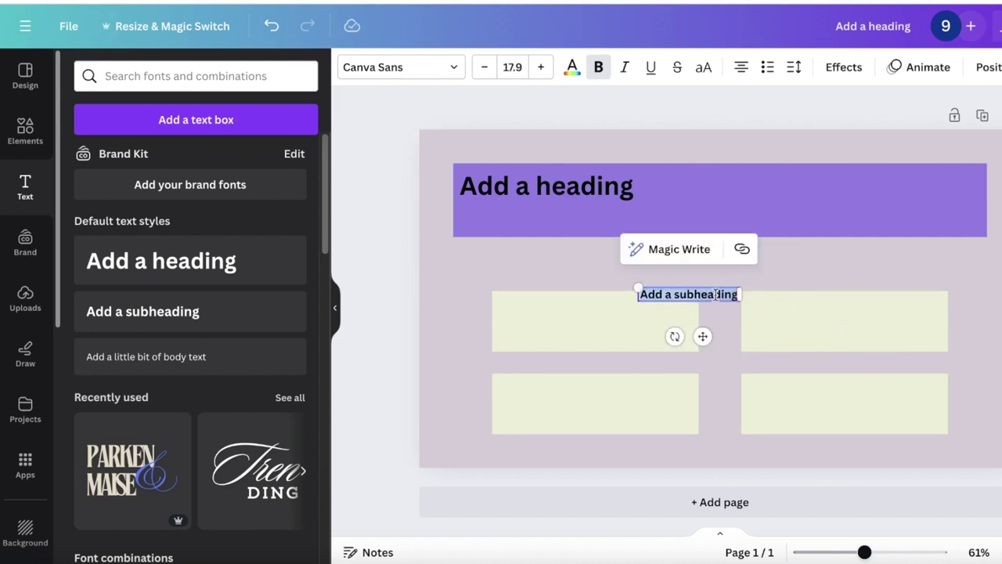
pyautogui.moveTo(707, 334); pyautogui.dragTo(622, 363)
pyautogui.moveTo(653, 323); pyautogui.dragTo(670, 324)
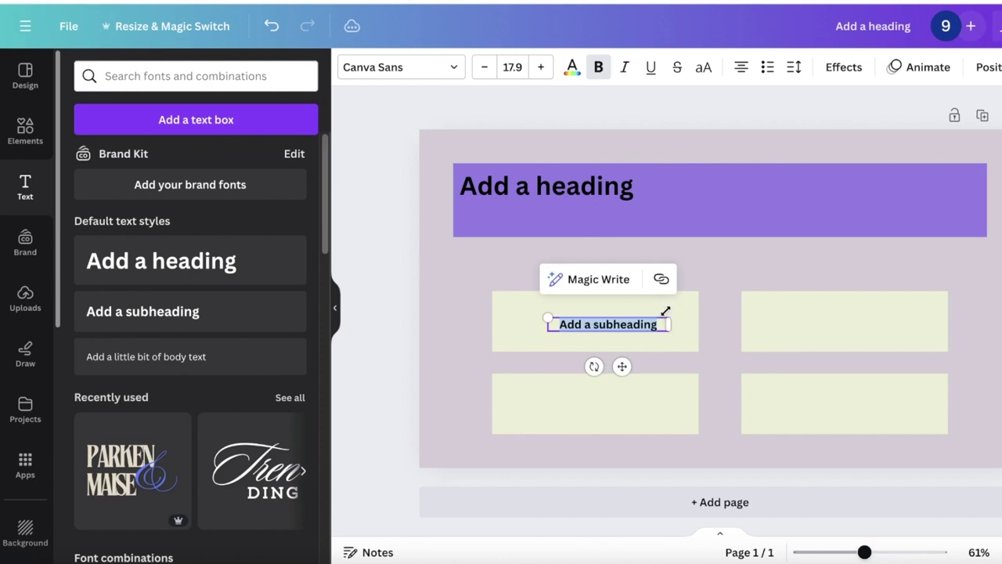
pyautogui.click(539, 67)
pyautogui.moveTo(622, 387); pyautogui.dragTo(649, 374)
# Enlarge the subheading to 23.9 on one line and copy it into the other boxes
pyautogui.moveTo(576, 322); pyautogui.dragTo(536, 321)
pyautogui.moveTo(629, 358); pyautogui.dragTo(629, 369)
pyautogui.moveTo(540, 312); pyautogui.dragTo(533, 312)
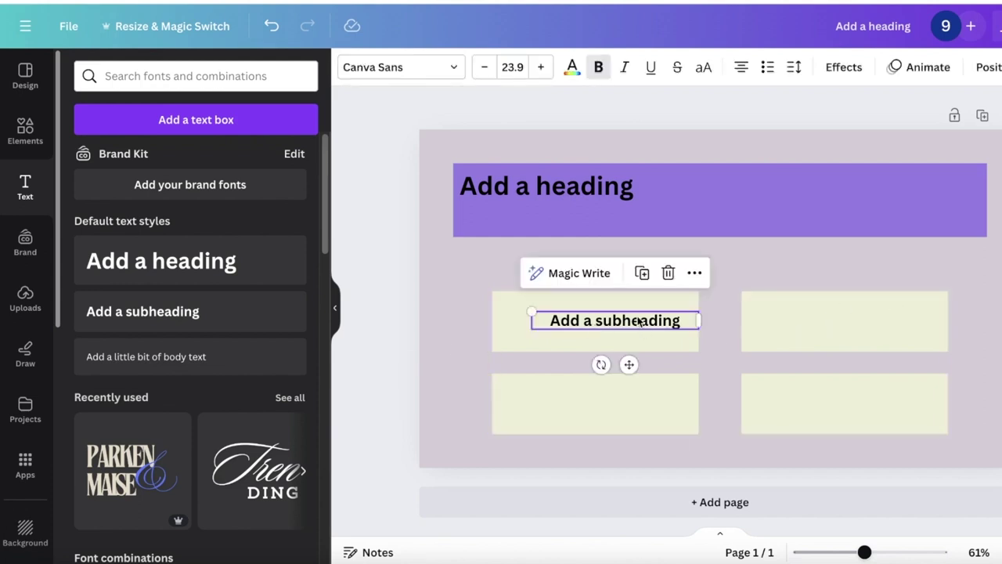
pyautogui.moveTo(639, 320); pyautogui.dragTo(647, 328)
pyautogui.moveTo(638, 373); pyautogui.dragTo(876, 366)
pyautogui.hotkey('ctrl', 'd')
# Select the heading together with all four answer subheadings
pyautogui.click(501, 260)
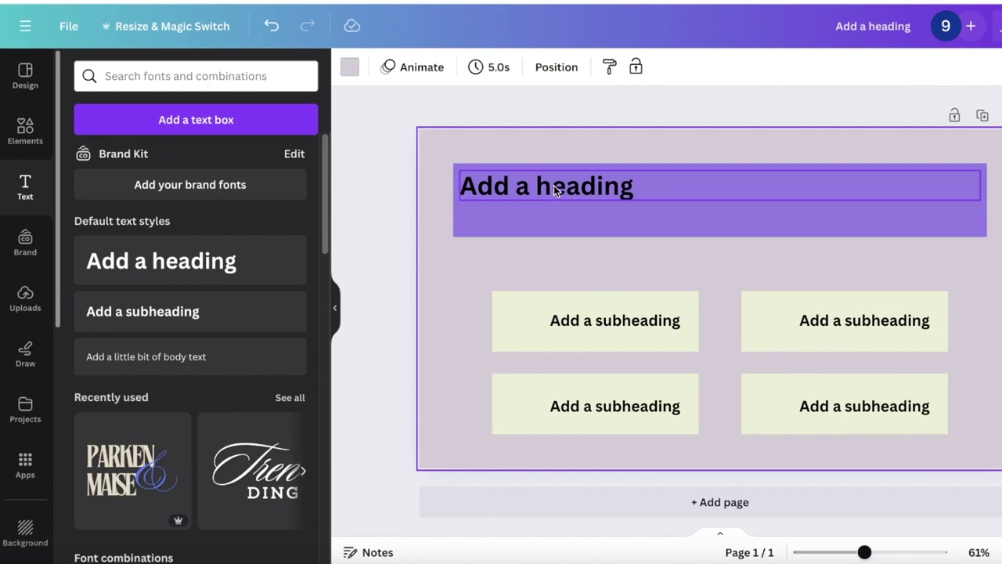
pyautogui.click(554, 190)
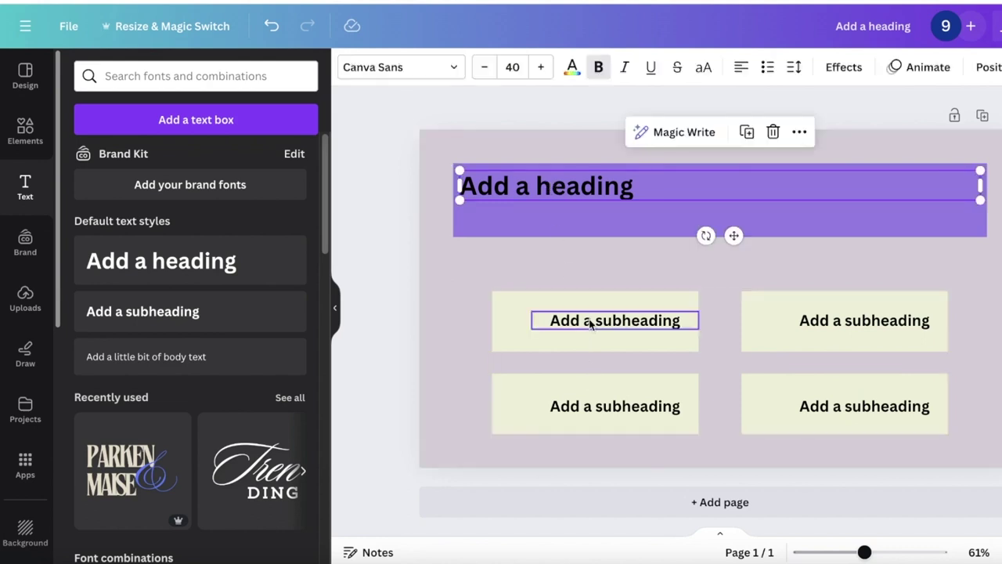
pyautogui.click(589, 321)
pyautogui.keyDown('shift'); pyautogui.click(563, 175); pyautogui.keyUp('shift')
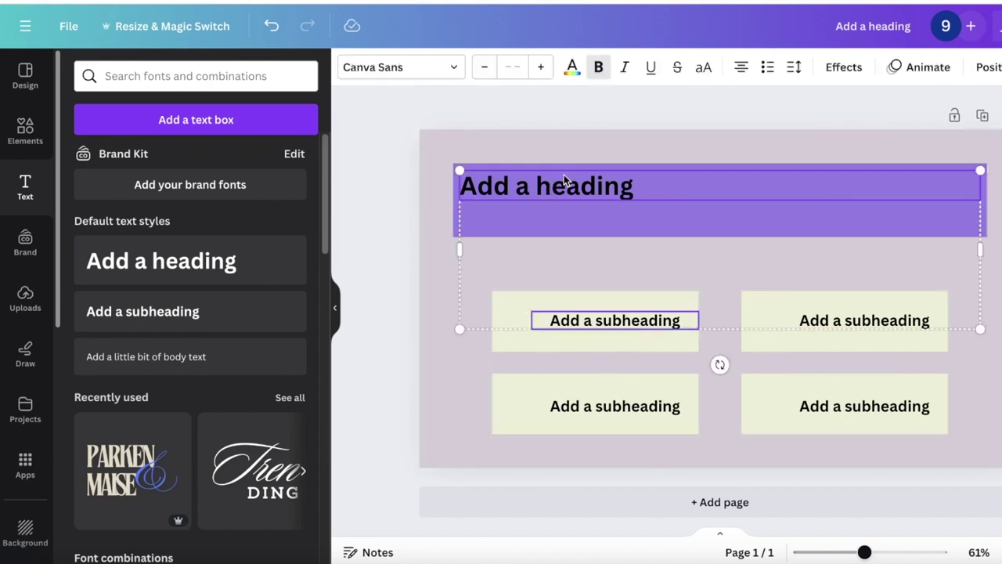
pyautogui.keyDown('shift'); pyautogui.click(616, 409); pyautogui.keyUp('shift')
pyautogui.keyDown('shift'); pyautogui.click(826, 422); pyautogui.keyUp('shift')
pyautogui.keyDown('shift'); pyautogui.click(823, 333); pyautogui.keyUp('shift')
# Try TAN Harmoni and Times New Roman, then filter the font list to Pro fonts
pyautogui.click(386, 66)
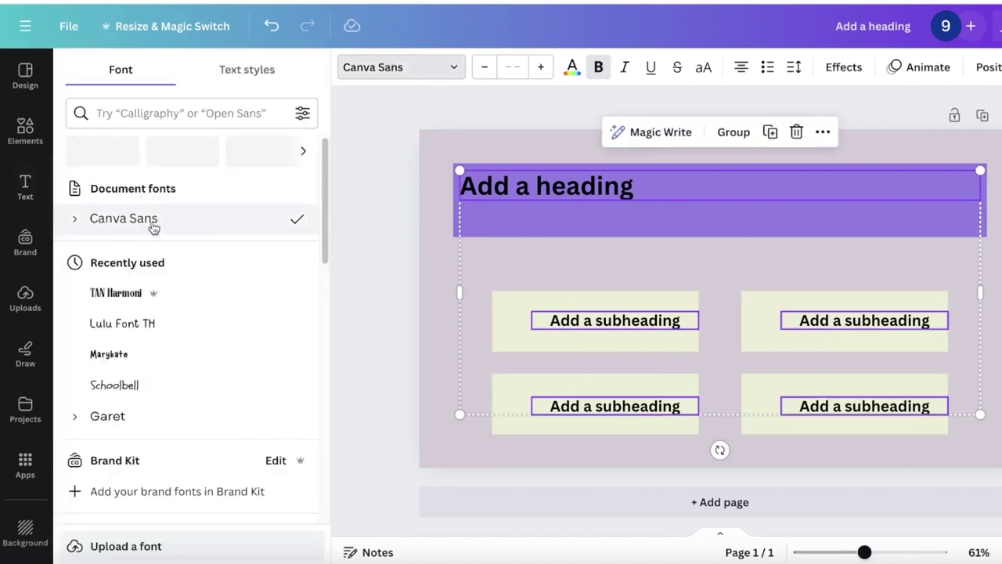
pyautogui.click(126, 292)
pyautogui.scroll(-5, 130, 286)
pyautogui.click(130, 284)
pyautogui.scroll(-2, 130, 302)
pyautogui.scroll(-10, 134, 302)
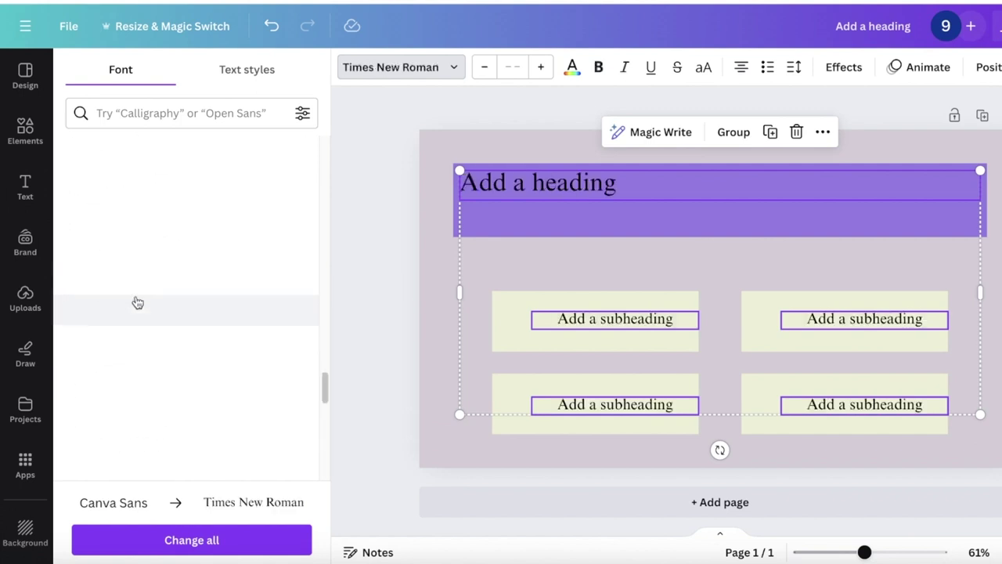
pyautogui.click(302, 113)
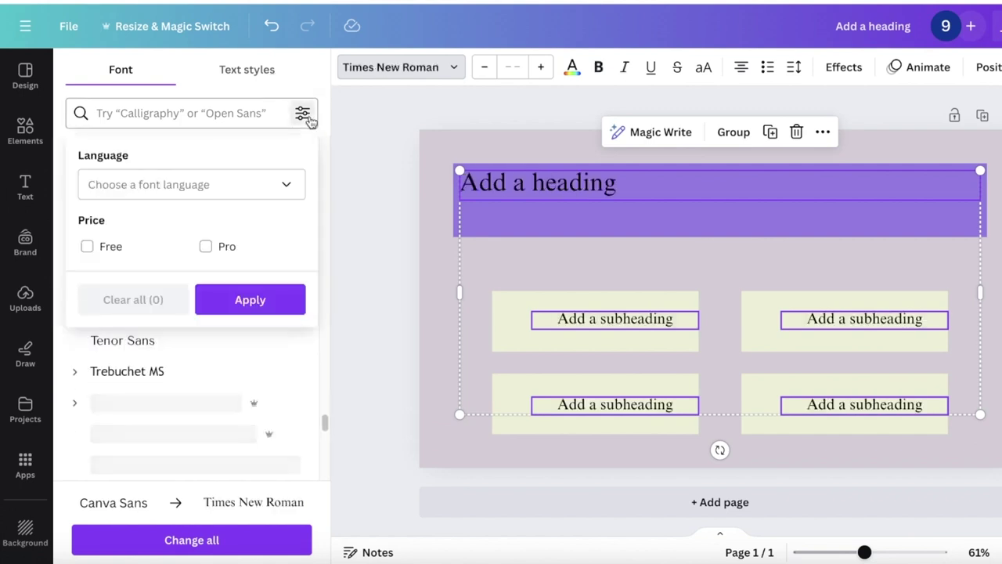
pyautogui.click(250, 186)
pyautogui.click(187, 180)
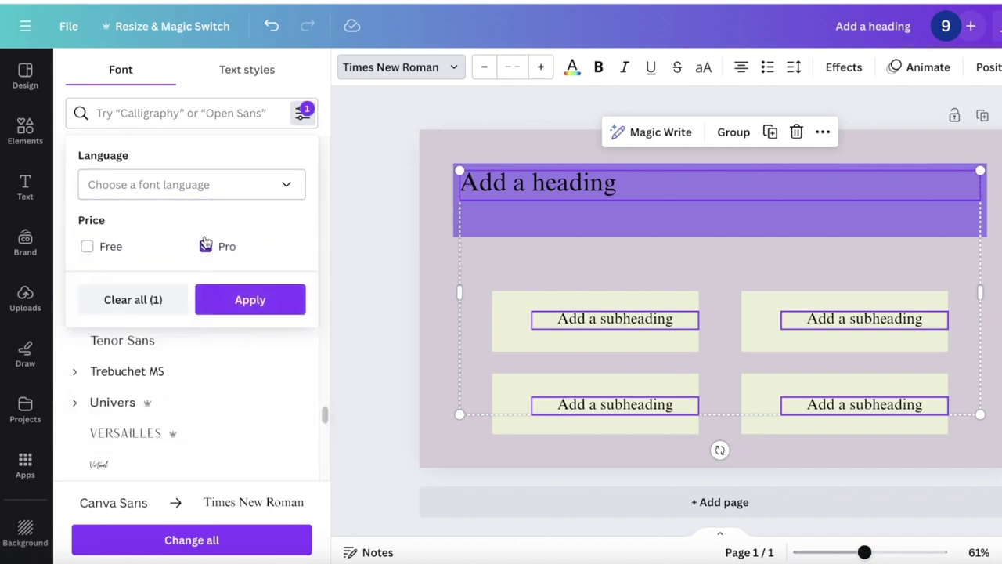
pyautogui.click(205, 298)
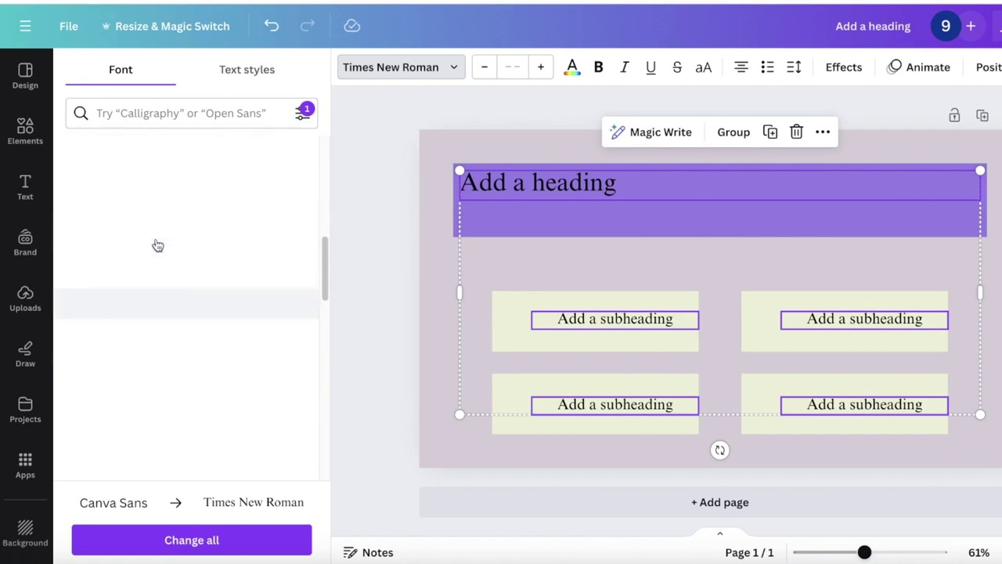
# Try Buffalo, Knockout, Kare and Univers, then apply Sailors to the selected text
pyautogui.scroll(-5, 157, 244)
pyautogui.click(123, 273)
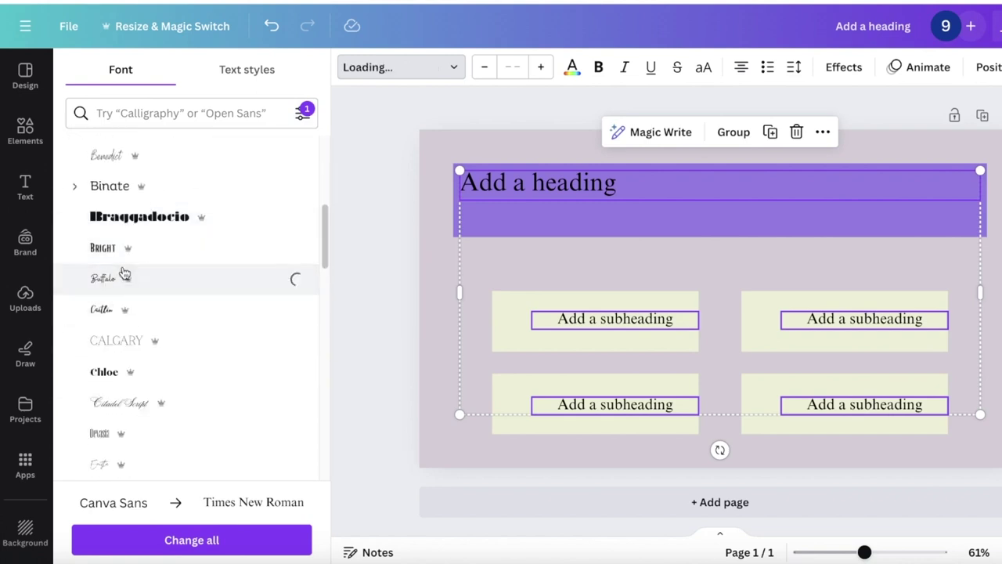
pyautogui.scroll(-10, 109, 258)
pyautogui.click(151, 356)
pyautogui.click(134, 321)
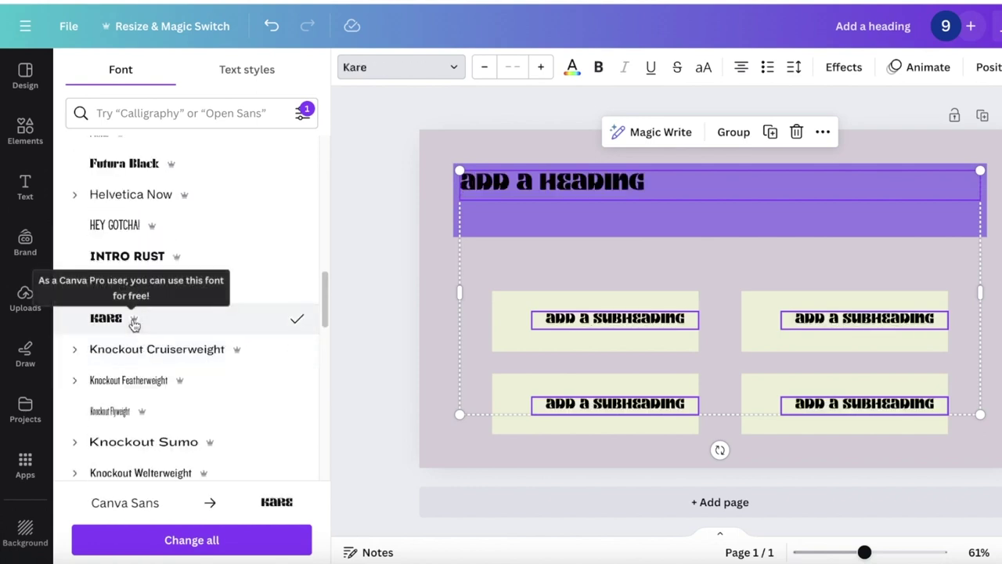
pyautogui.click(125, 473)
pyautogui.scroll(-1, 118, 403)
pyautogui.scroll(-10, 121, 389)
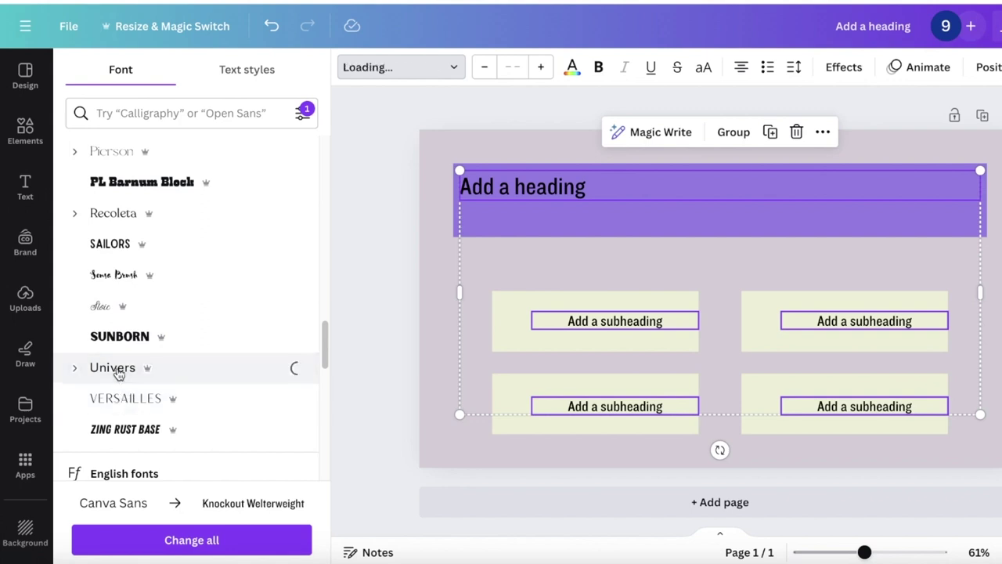
pyautogui.click(116, 369)
pyautogui.click(125, 243)
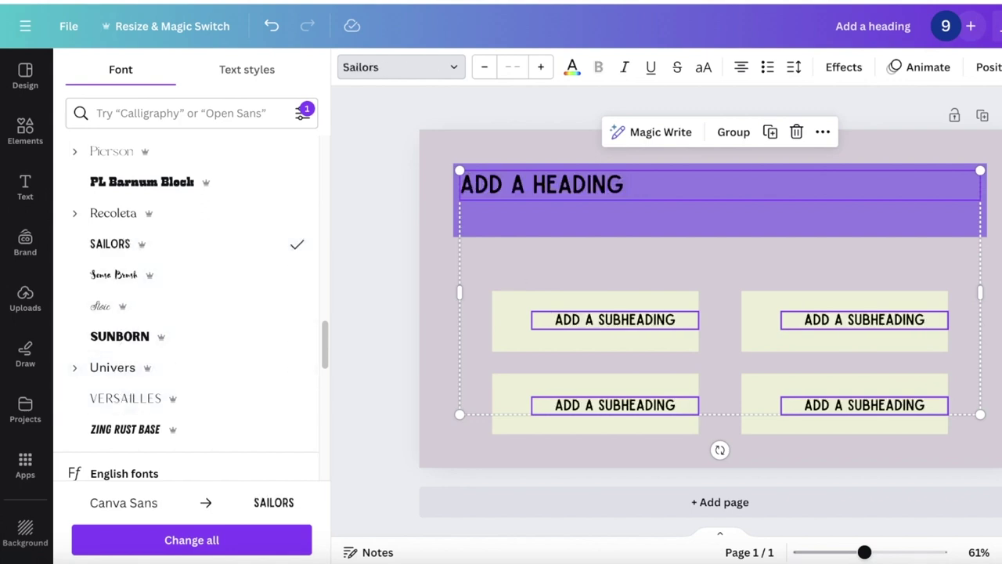
pyautogui.press('Escape')
pyautogui.press('Escape')
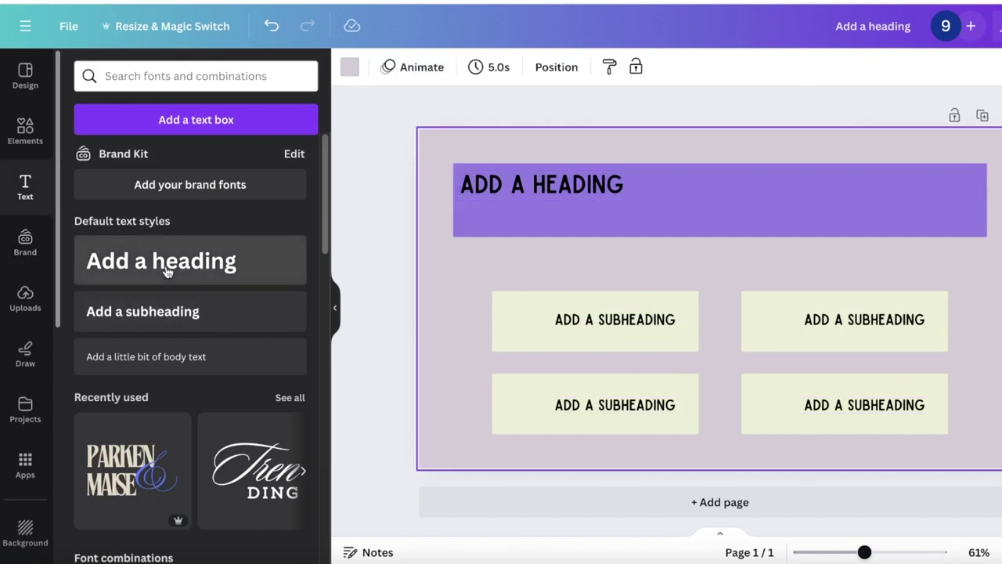
# Search Elements for 'quiz' and add the lightbulb QUIZ graphic from Graphics
pyautogui.click(6, 142)
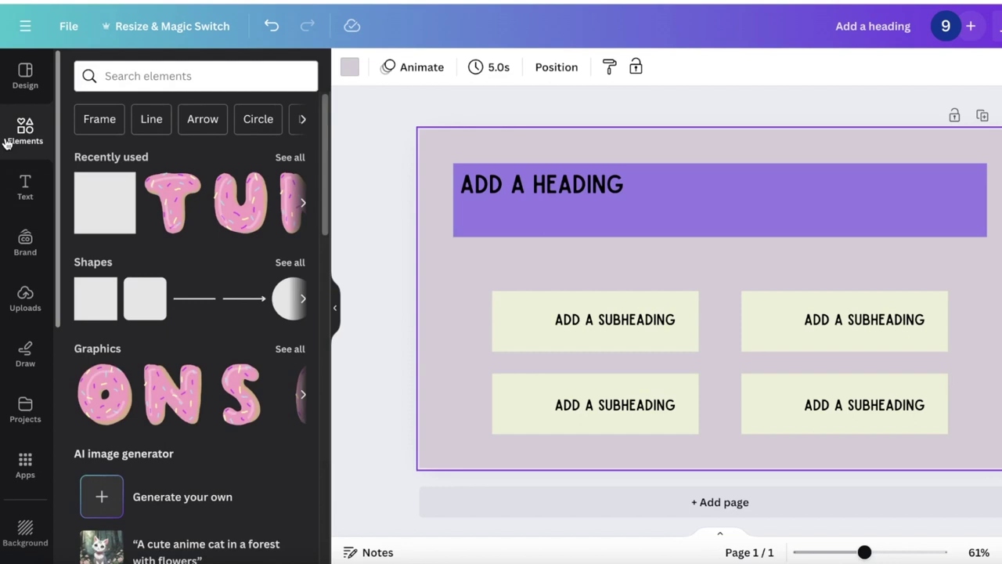
pyautogui.click(187, 76)
pyautogui.write('quiz')
pyautogui.press('Return')
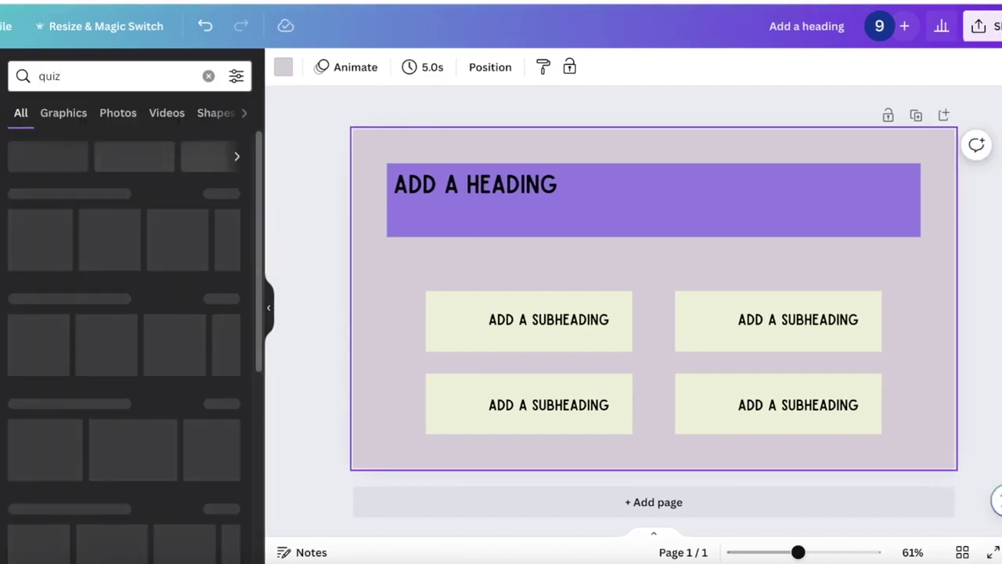
pyautogui.click(224, 192)
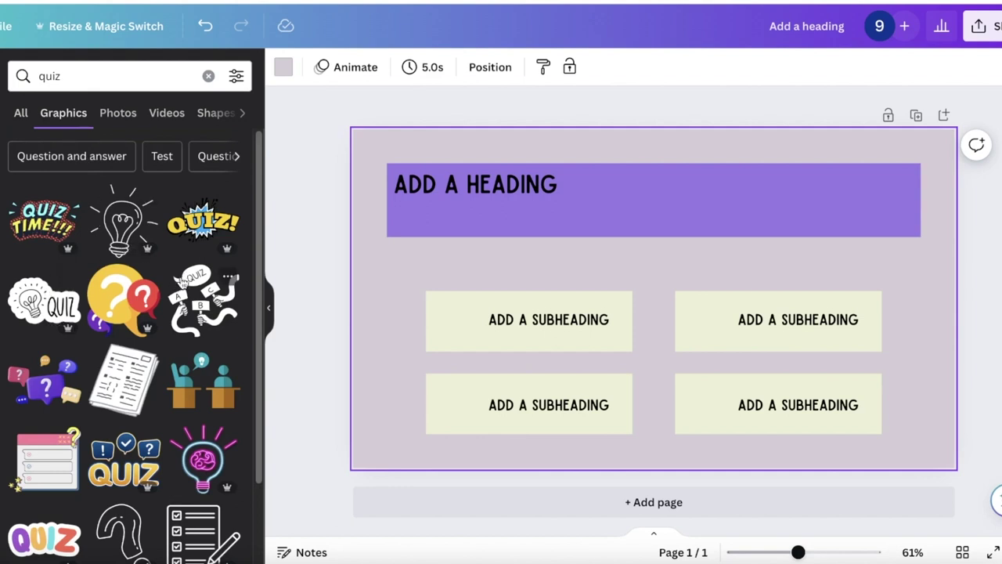
pyautogui.click(59, 305)
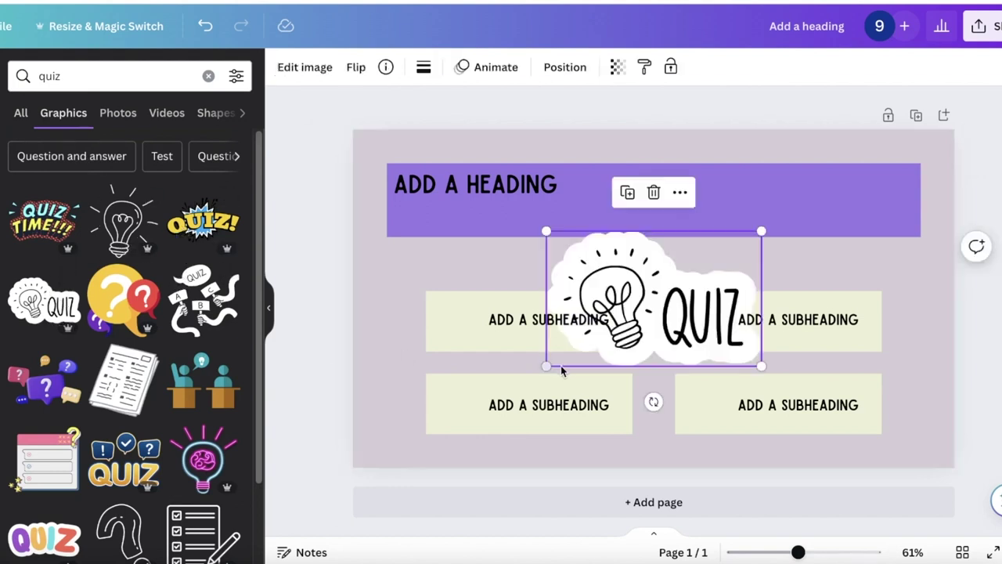
# Shrink the QUIZ graphic and move it to the page's top-right corner
pyautogui.moveTo(548, 231); pyautogui.dragTo(612, 278)
pyautogui.moveTo(671, 331); pyautogui.dragTo(859, 181)
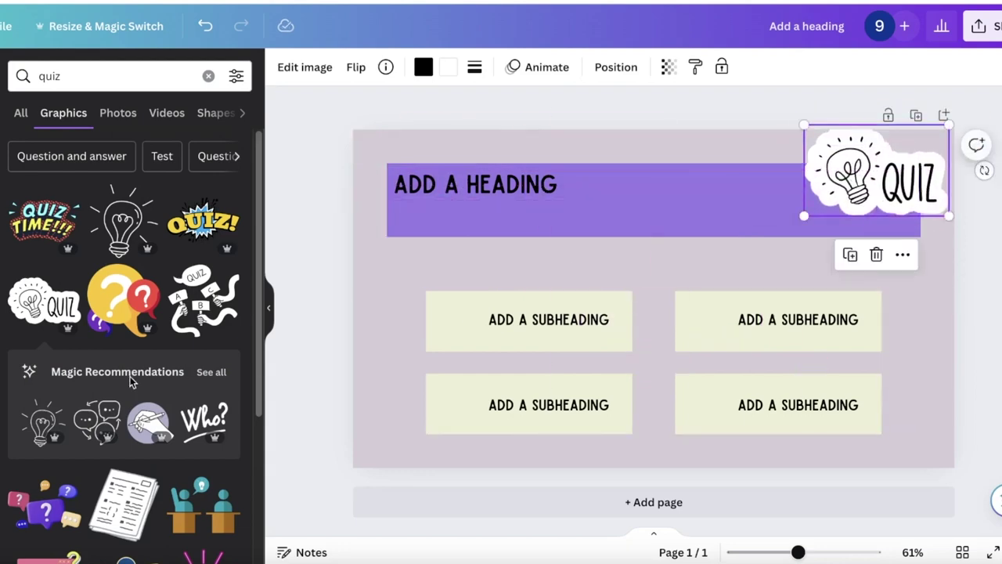
pyautogui.scroll(-10, 146, 376)
# Search Elements for 'letters' and browse all the letter graphics results
pyautogui.click(208, 79)
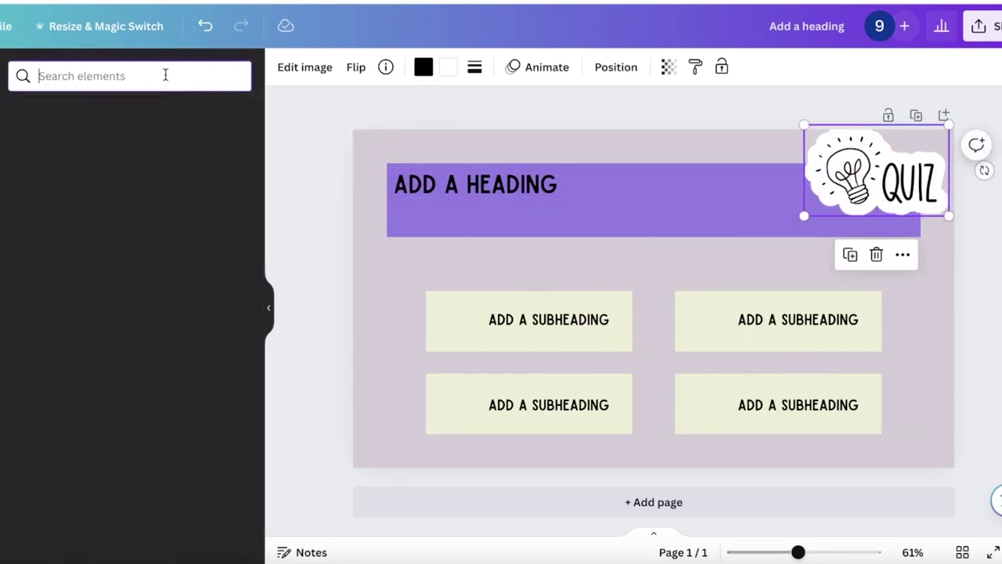
pyautogui.write('letters')
pyautogui.press('Return')
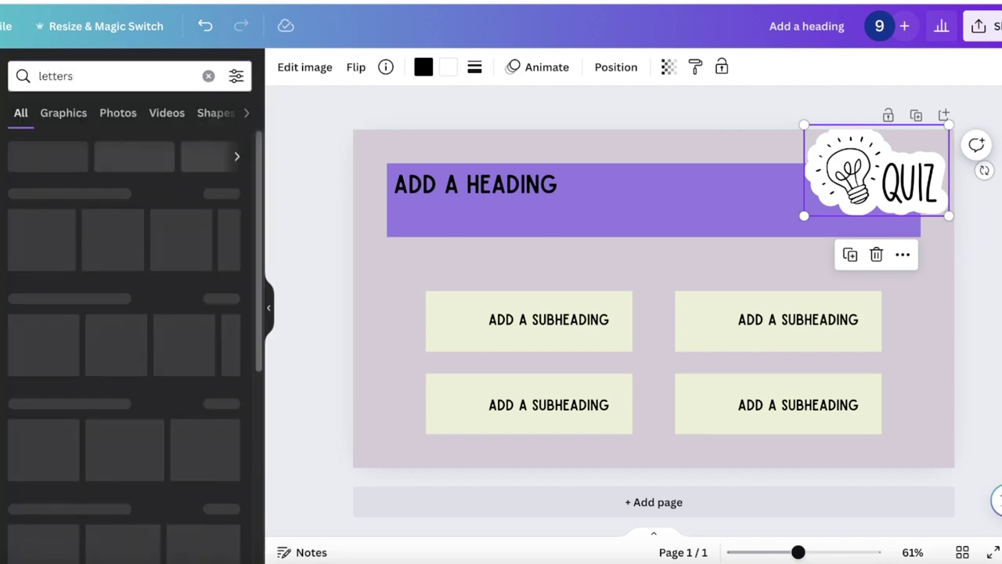
pyautogui.click(219, 300)
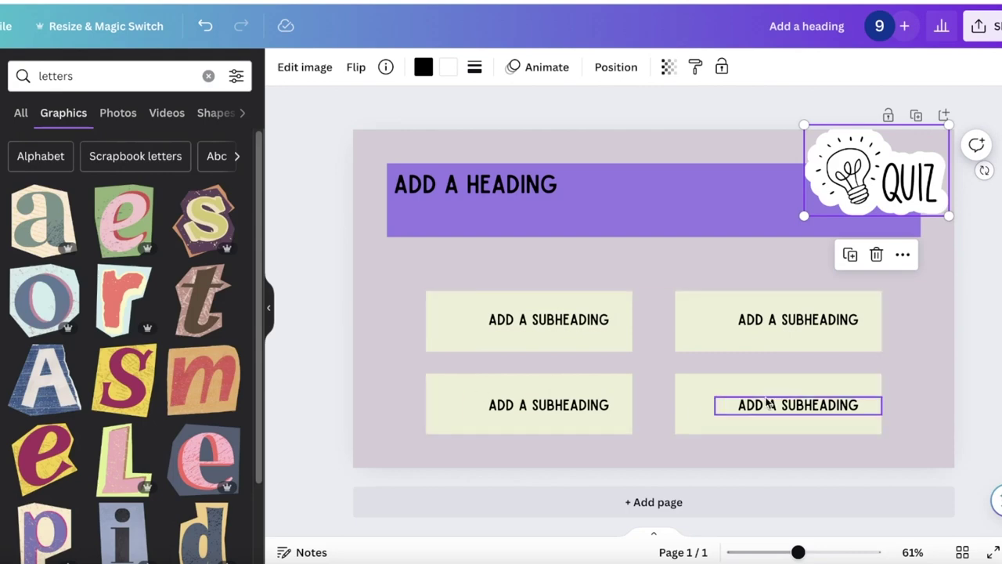
pyautogui.scroll(-15, 127, 351)
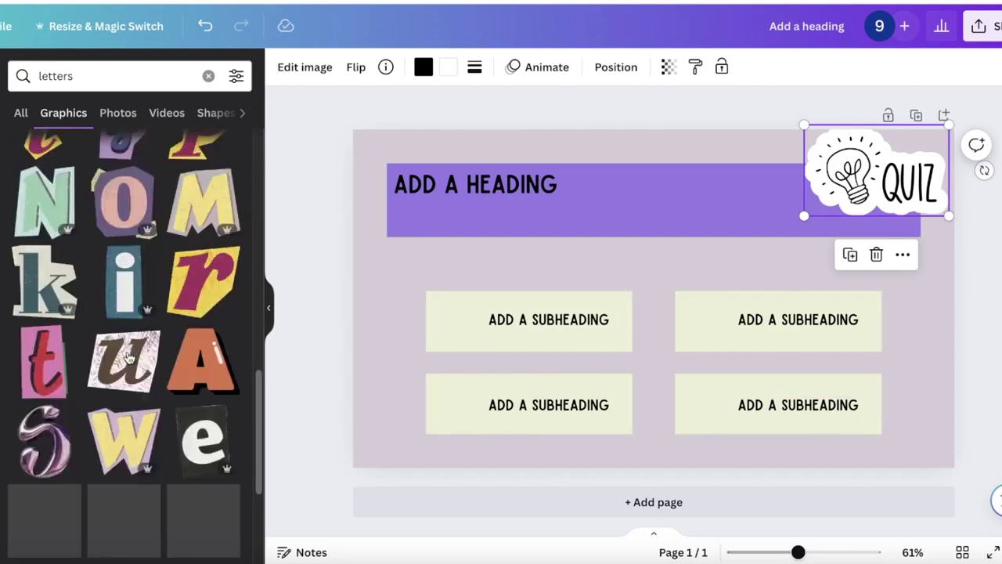
pyautogui.scroll(-5, 108, 329)
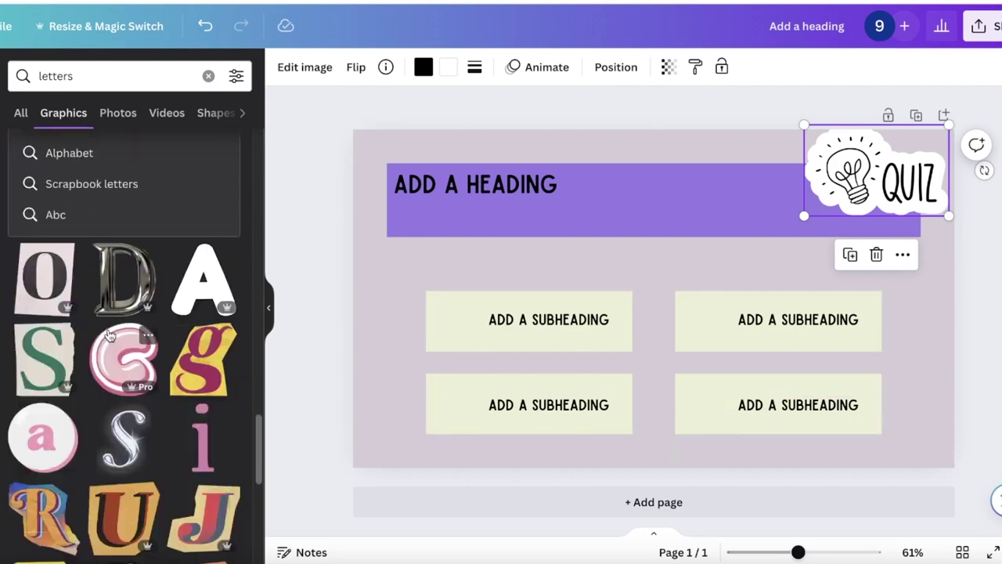
pyautogui.scroll(-5, 110, 335)
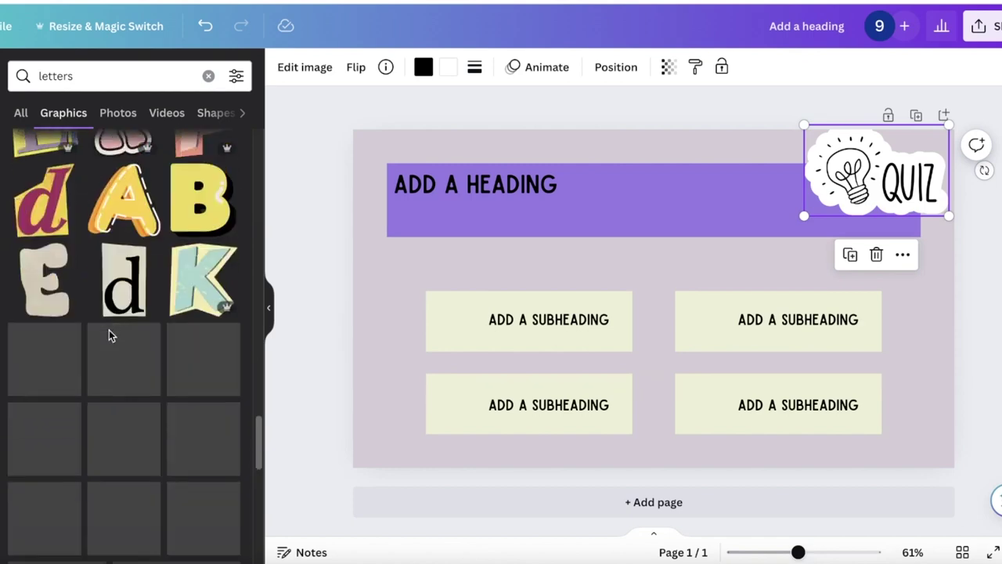
pyautogui.scroll(-5, 130, 385)
pyautogui.scroll(-5, 115, 352)
pyautogui.scroll(2, 115, 354)
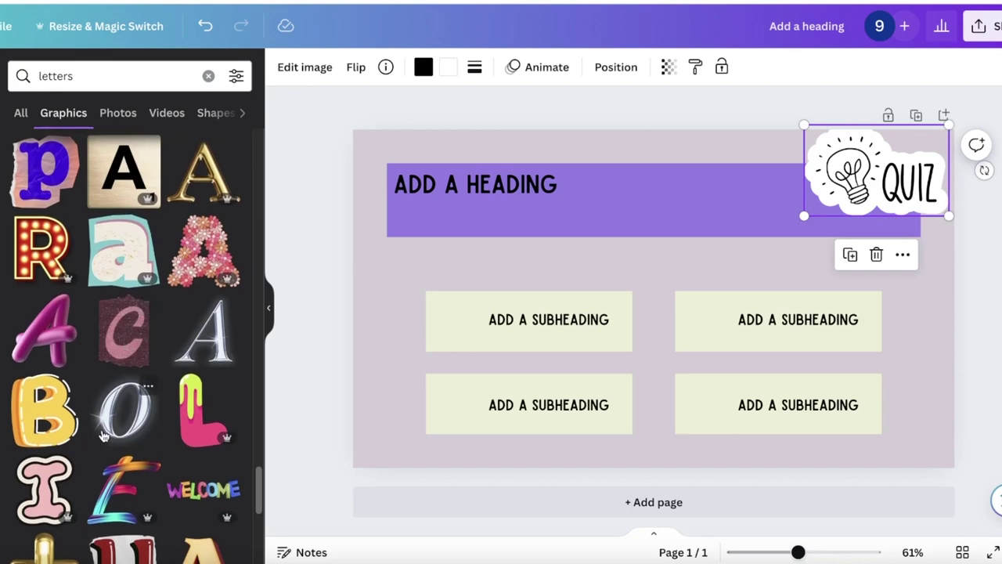
pyautogui.scroll(-5, 125, 348)
pyautogui.scroll(-6, 156, 346)
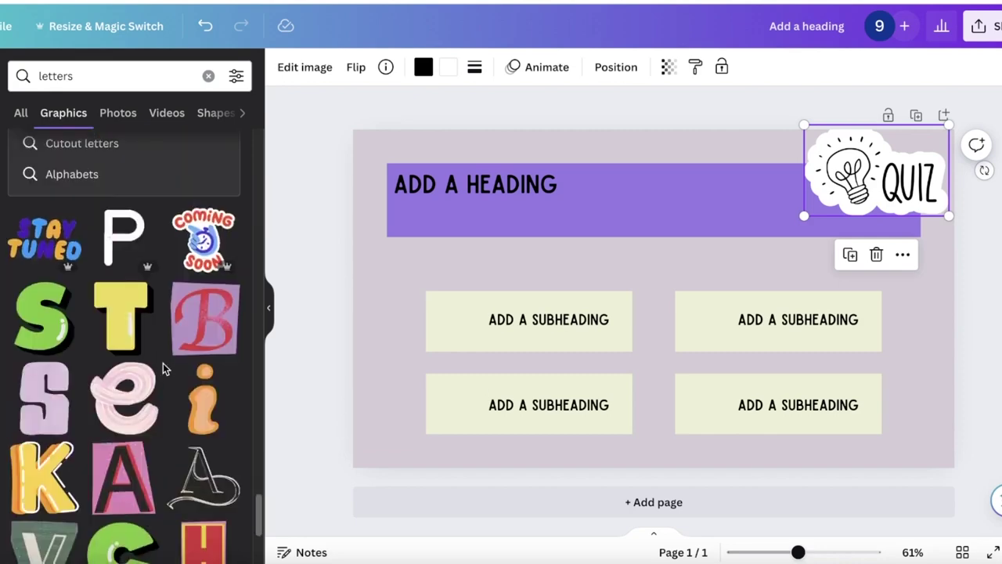
pyautogui.scroll(-5, 116, 358)
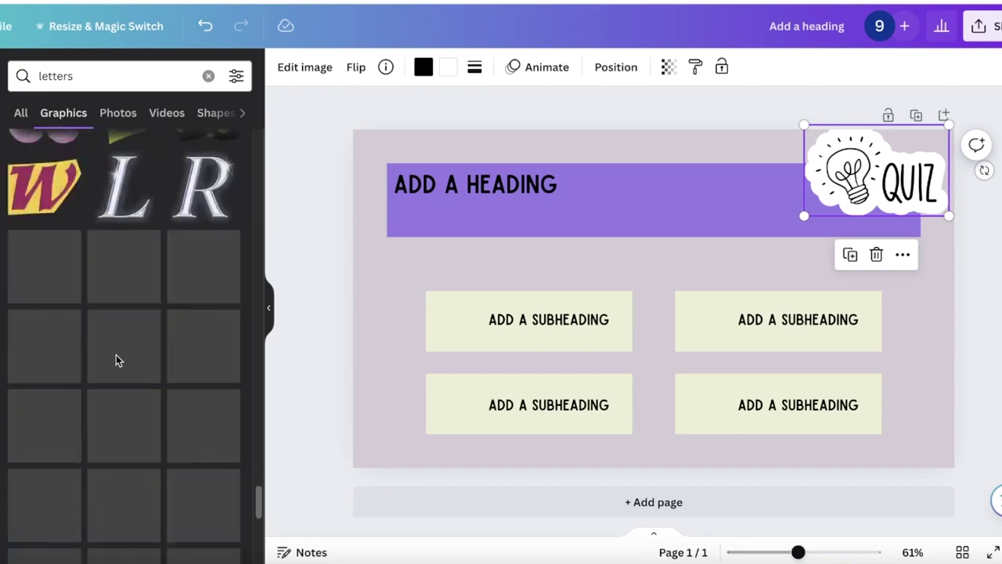
pyautogui.scroll(-8, 133, 332)
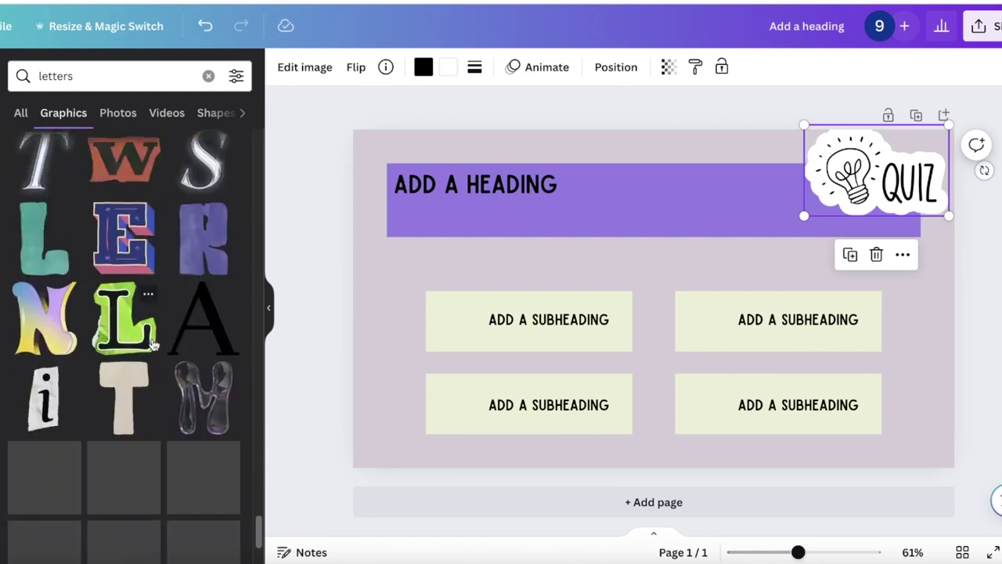
pyautogui.scroll(-8, 149, 341)
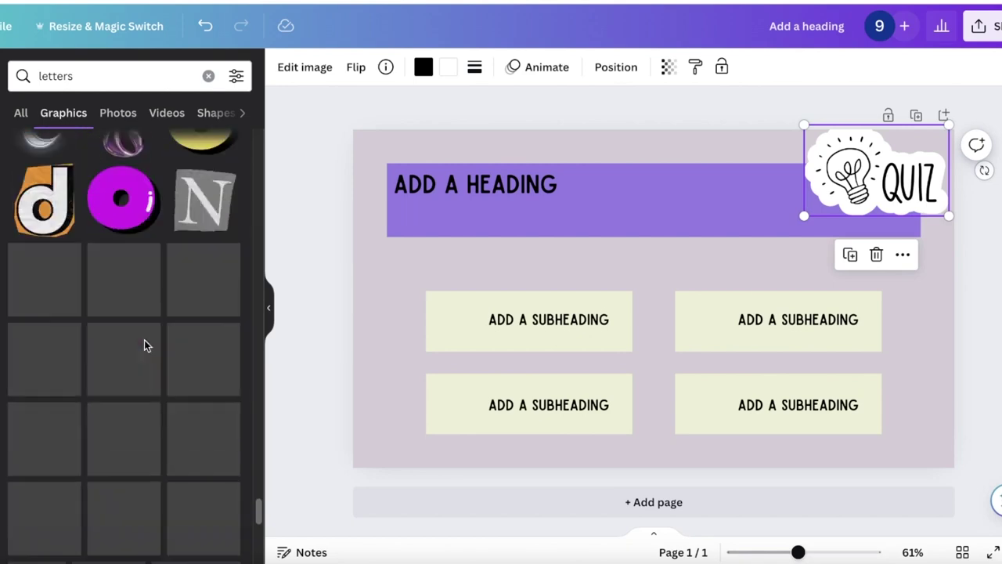
pyautogui.scroll(3, 79, 368)
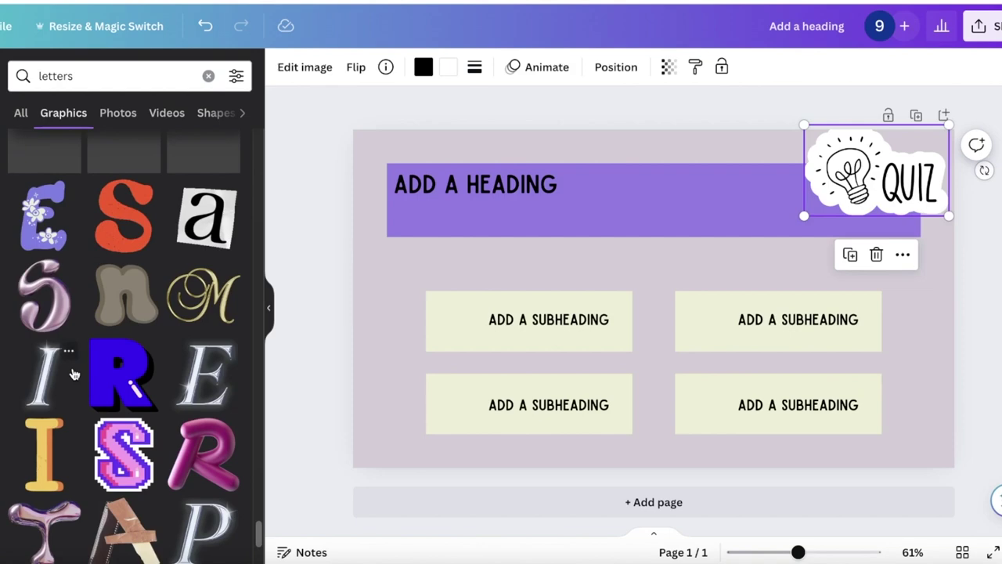
# Add the torn-paper letter K graphic, discarding a mistakenly added letter a
pyautogui.click(204, 262)
pyautogui.press('Delete')
pyautogui.scroll(-6, 141, 286)
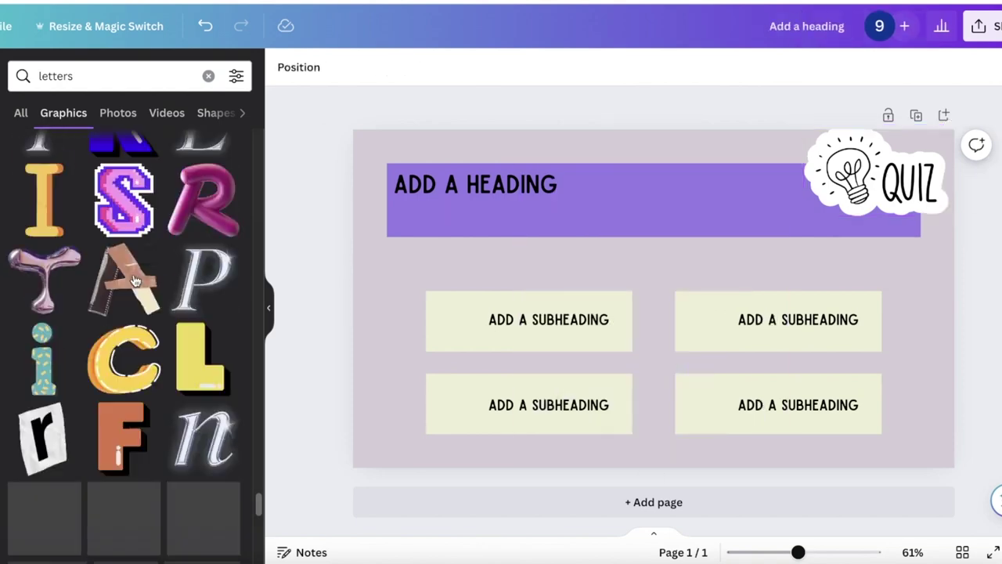
pyautogui.scroll(-4, 141, 286)
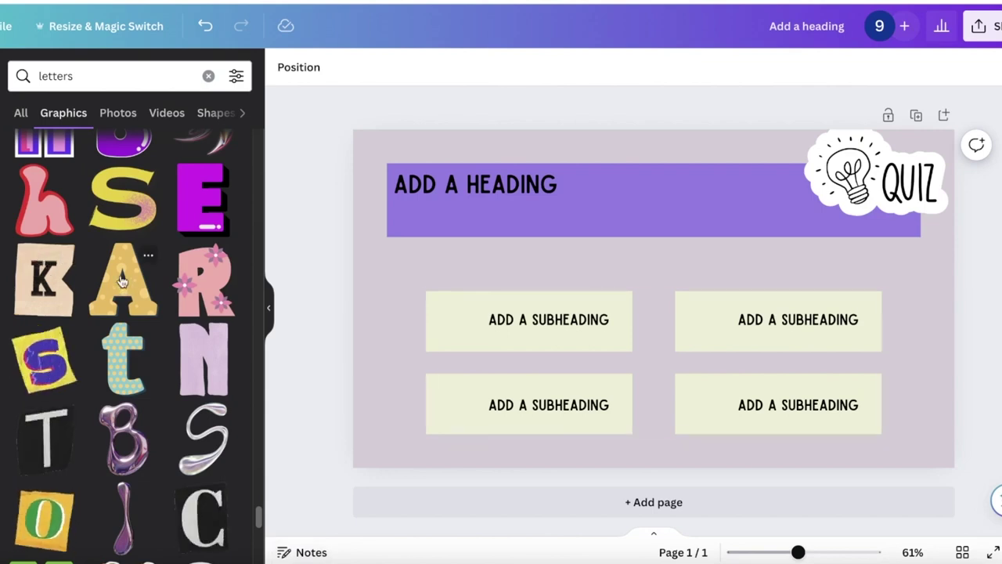
pyautogui.click(45, 280)
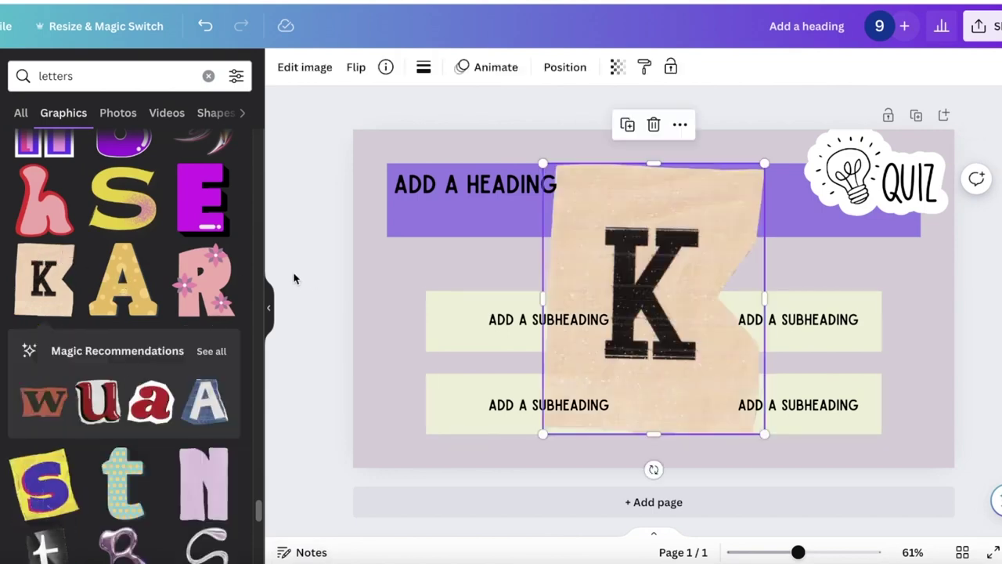
# From the same creator's graphics, add the blue denim A and orange b cutouts
pyautogui.click(212, 352)
pyautogui.click(94, 102)
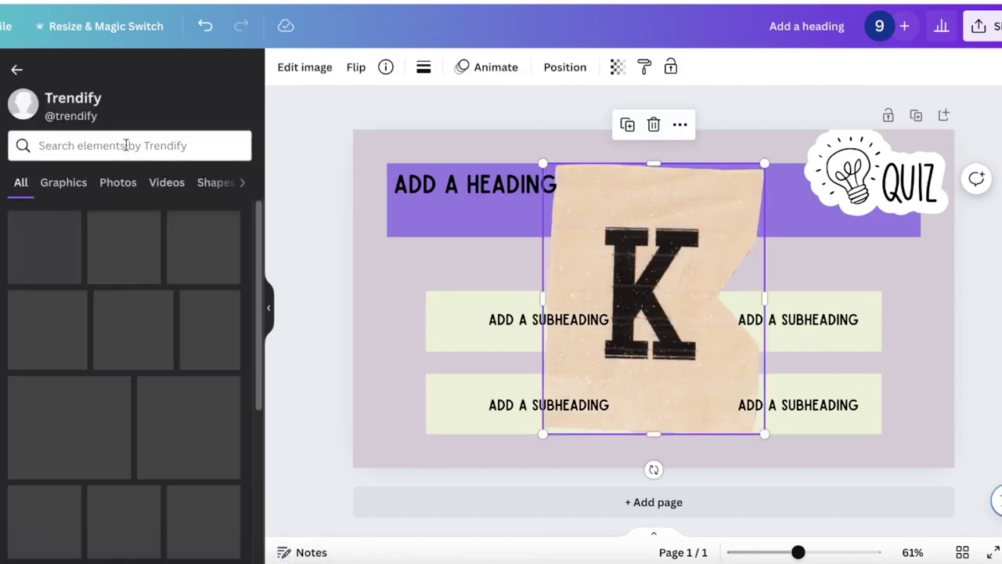
pyautogui.click(125, 145)
pyautogui.write('a')
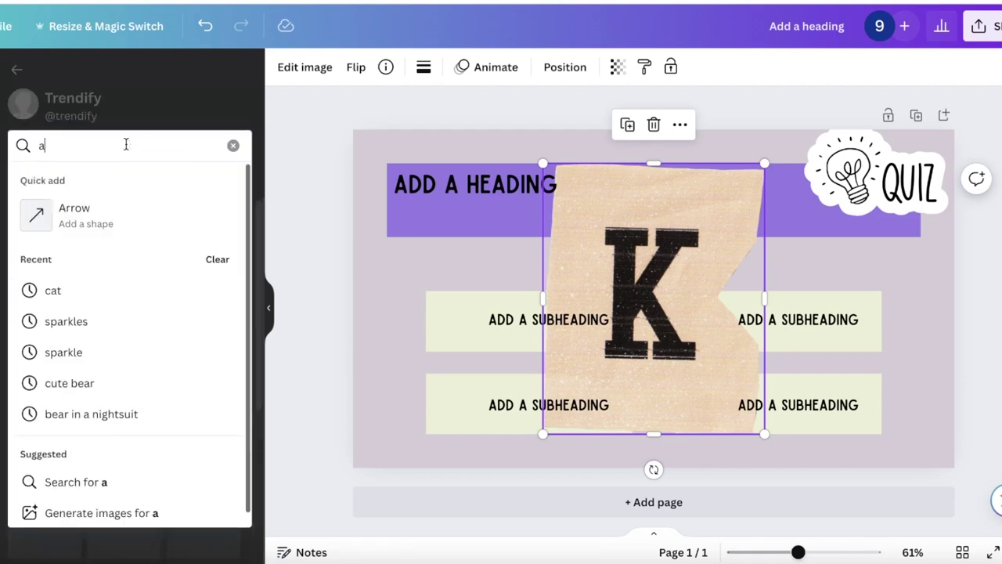
pyautogui.press('Return')
pyautogui.click(45, 246)
pyautogui.doubleClick(117, 148)
pyautogui.write('b')
pyautogui.press('Return')
pyautogui.click(44, 247)
# Add the maroon C and white-paper D letter graphics the same way
pyautogui.doubleClick(117, 145)
pyautogui.write('c')
pyautogui.press('Return')
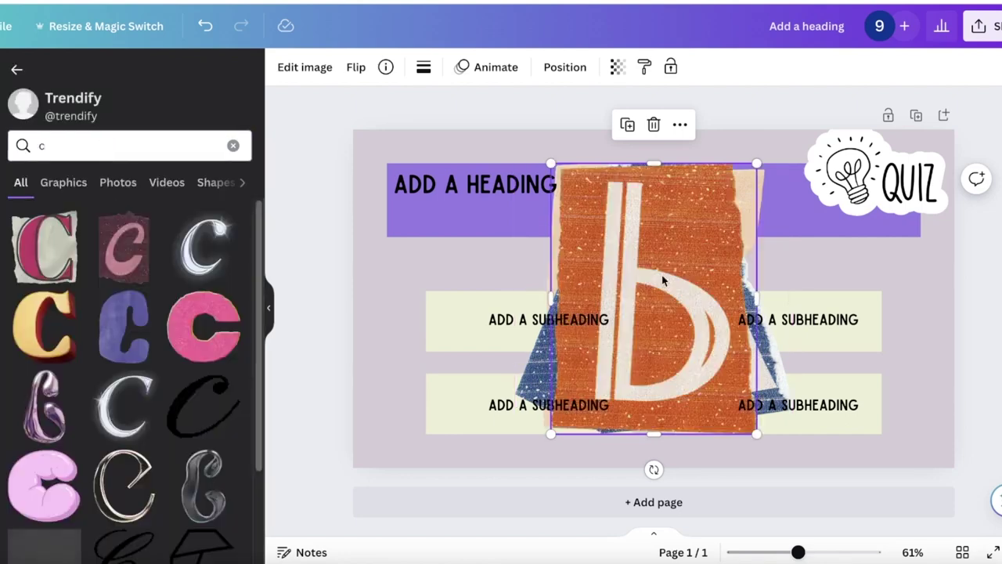
pyautogui.click(137, 247)
pyautogui.doubleClick(130, 152)
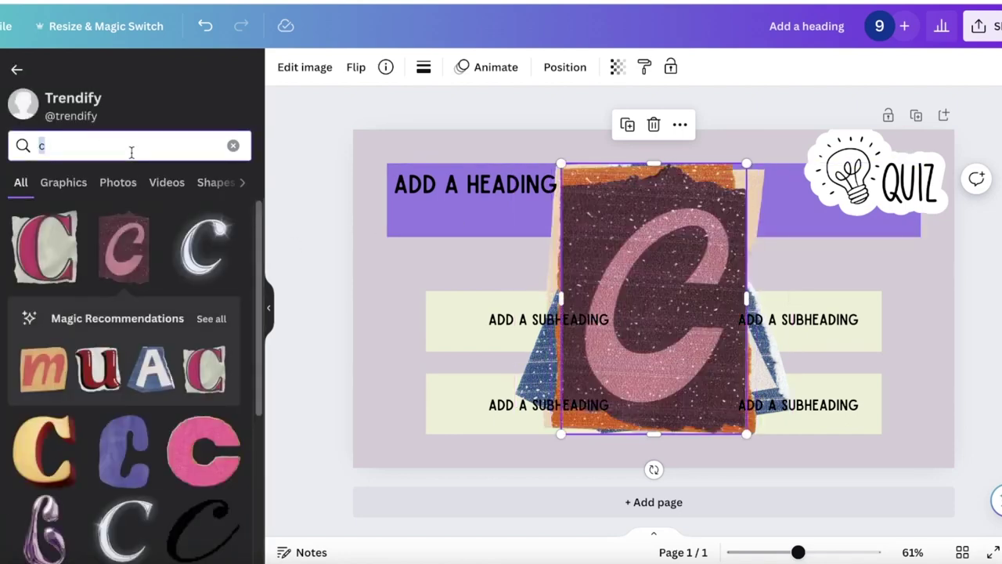
pyautogui.write('d')
pyautogui.press('Return')
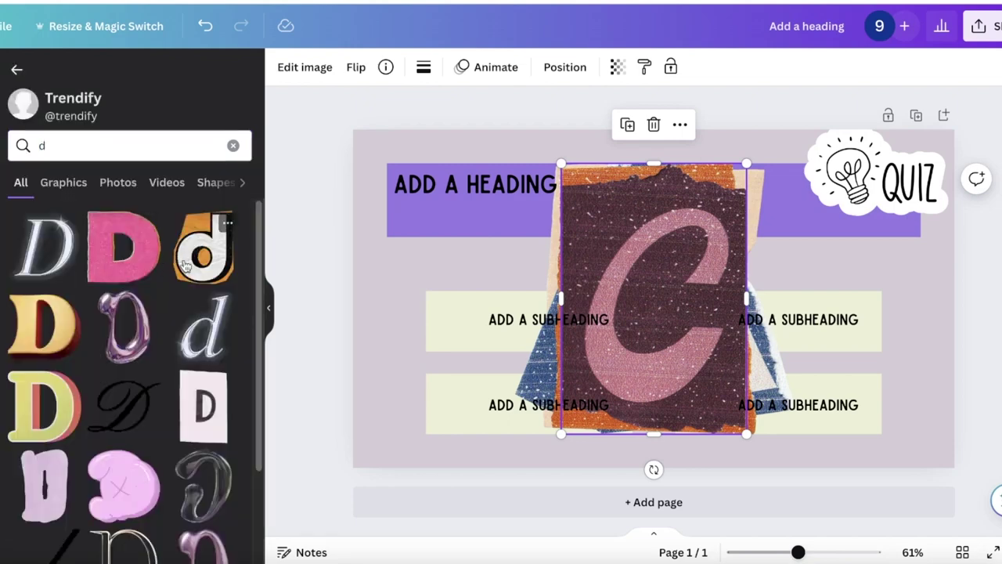
pyautogui.click(221, 379)
# Gather the four letter graphics and shrink them together
pyautogui.moveTo(658, 282); pyautogui.dragTo(818, 281)
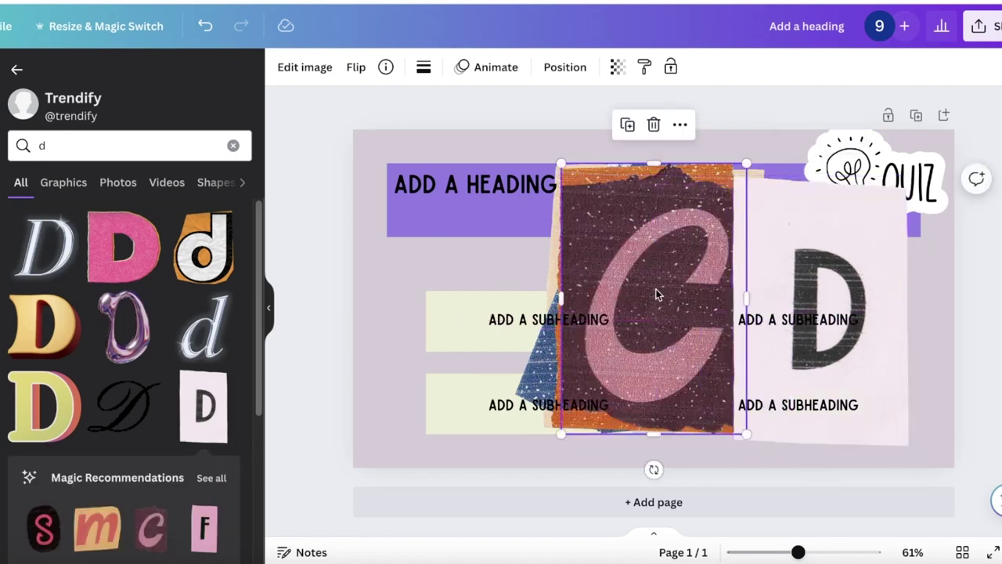
pyautogui.moveTo(640, 278); pyautogui.dragTo(731, 278)
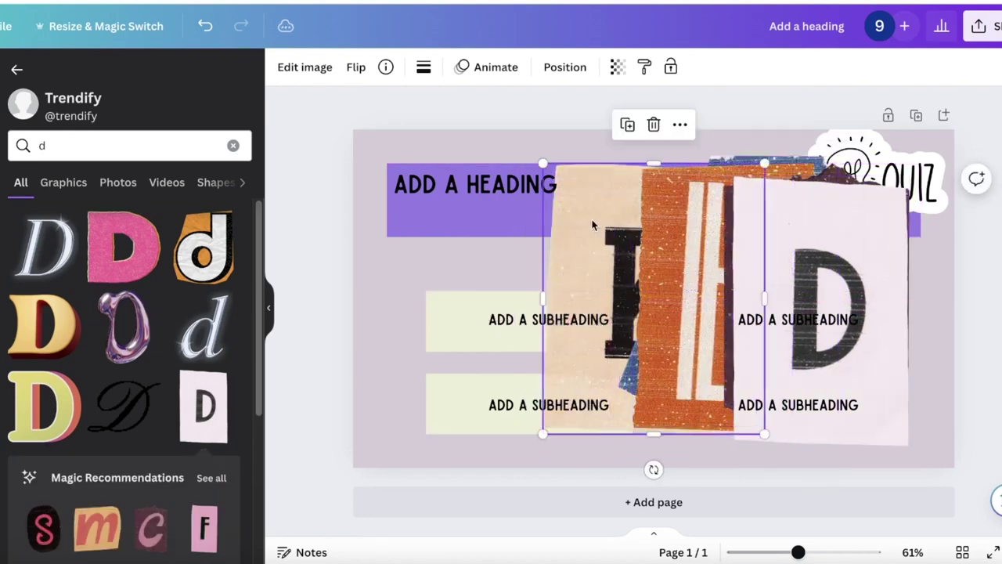
pyautogui.moveTo(866, 296); pyautogui.dragTo(859, 274)
pyautogui.moveTo(610, 253); pyautogui.dragTo(925, 245)
pyautogui.moveTo(951, 165); pyautogui.dragTo(437, 405)
pyautogui.click(666, 322)
# Place A, b, c and D at the left edge of their answer boxes
pyautogui.moveTo(638, 423); pyautogui.dragTo(689, 320)
pyautogui.click(641, 429)
pyautogui.moveTo(642, 436); pyautogui.dragTo(427, 329)
pyautogui.moveTo(691, 329); pyautogui.dragTo(686, 331)
pyautogui.moveTo(689, 403); pyautogui.dragTo(676, 398)
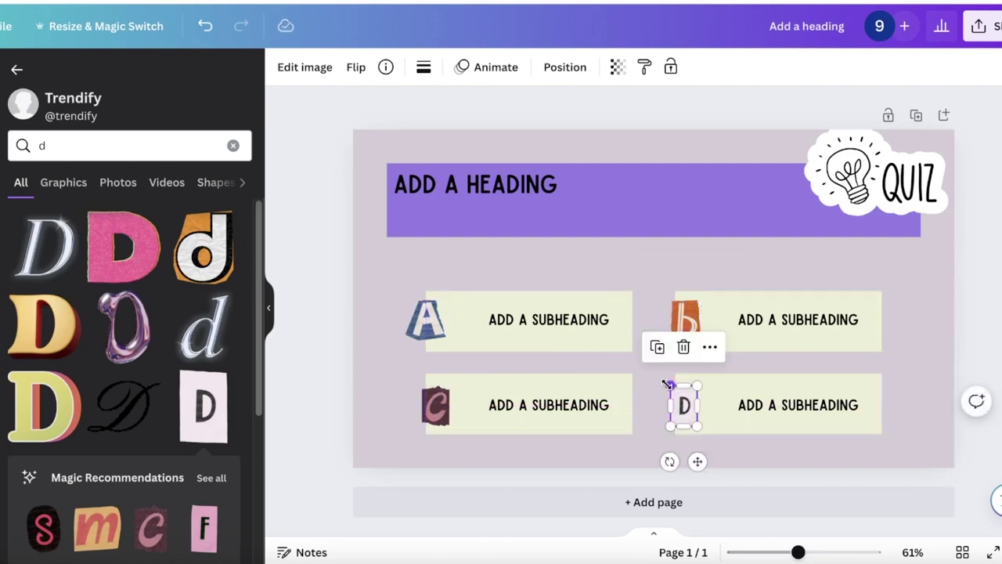
pyautogui.scroll(-3, 178, 385)
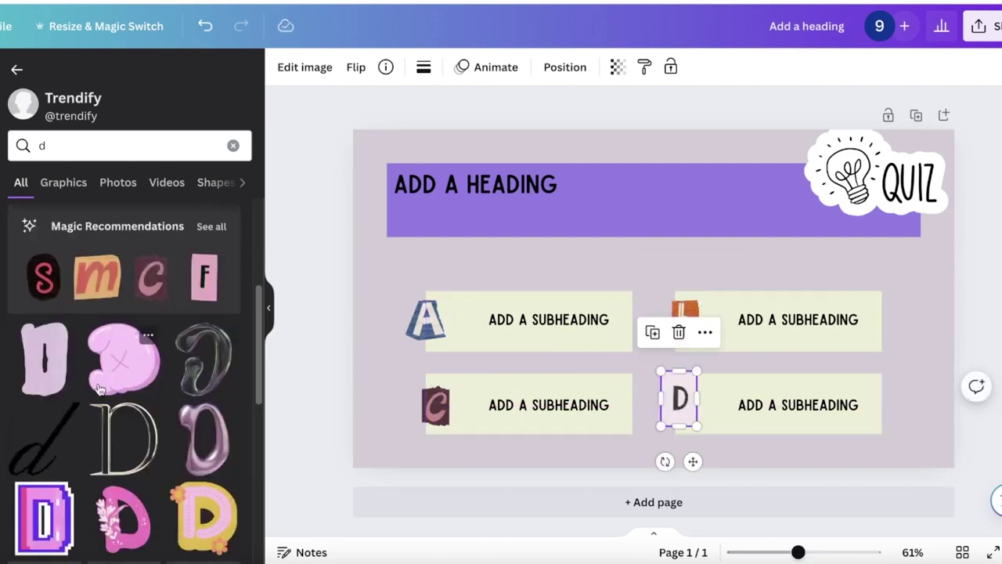
pyautogui.scroll(-3, 99, 389)
pyautogui.scroll(8, 100, 394)
pyautogui.click(232, 146)
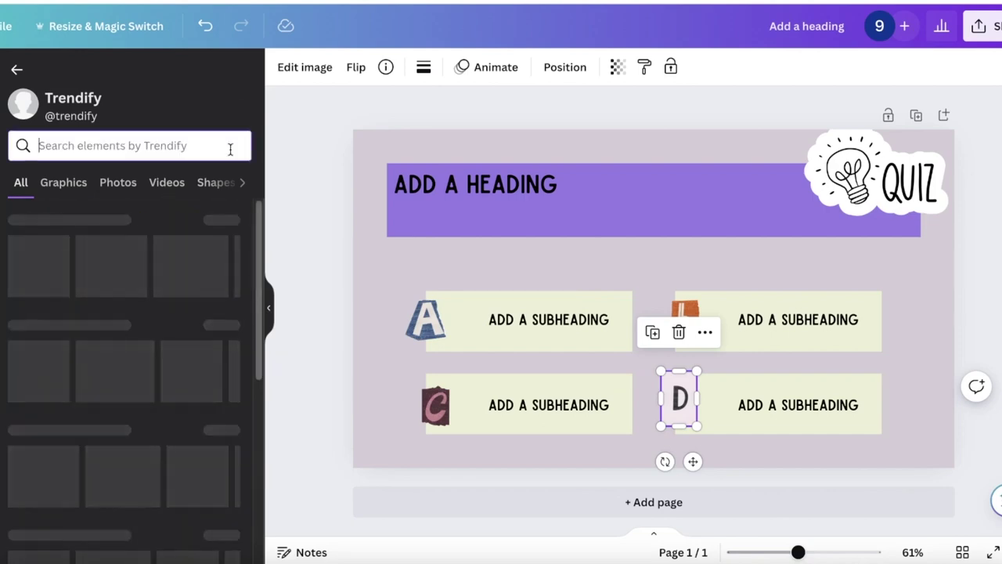
# Swap the plain D for a small red cutout d beside the bottom-right answer box
pyautogui.click(14, 67)
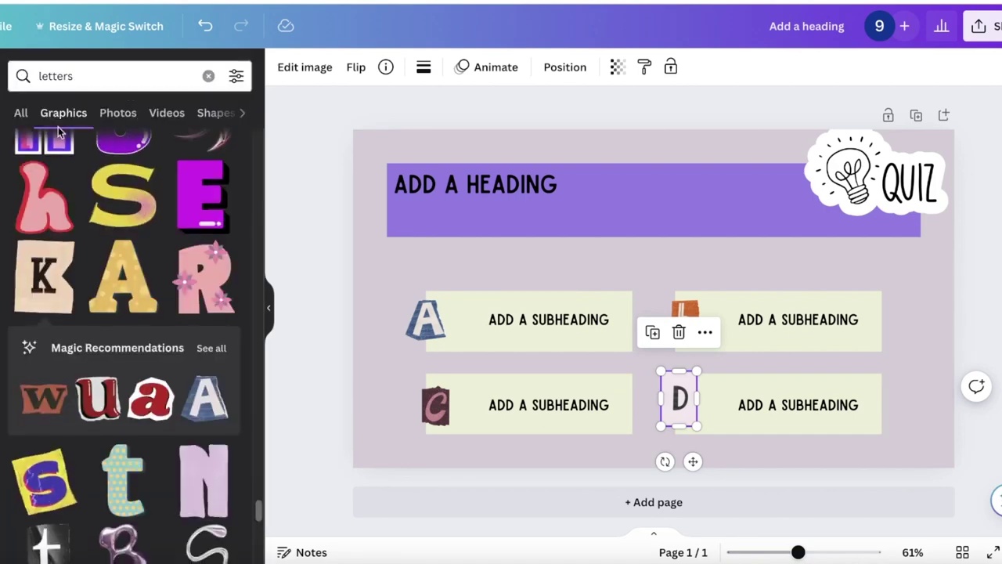
pyautogui.click(117, 76)
pyautogui.write('d letter')
pyautogui.press('Return')
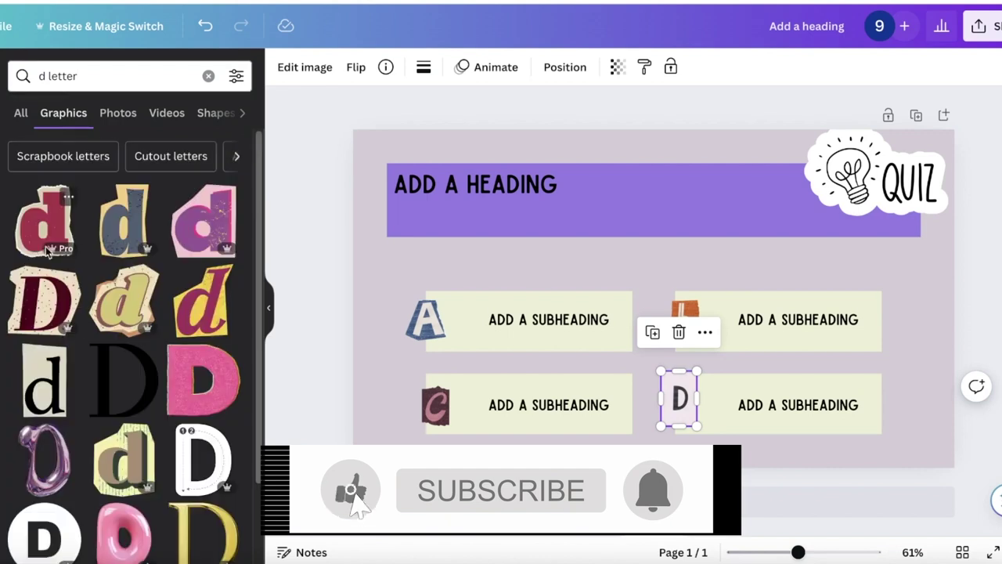
pyautogui.click(44, 220)
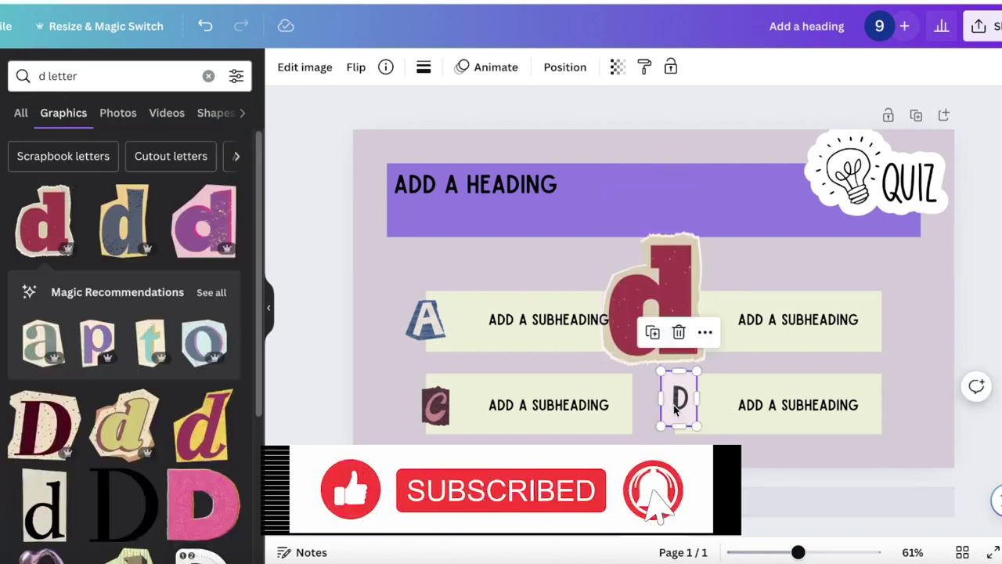
pyautogui.hotkey('ctrl', 'z')
pyautogui.moveTo(597, 228); pyautogui.dragTo(656, 299)
pyautogui.moveTo(688, 332); pyautogui.dragTo(677, 402)
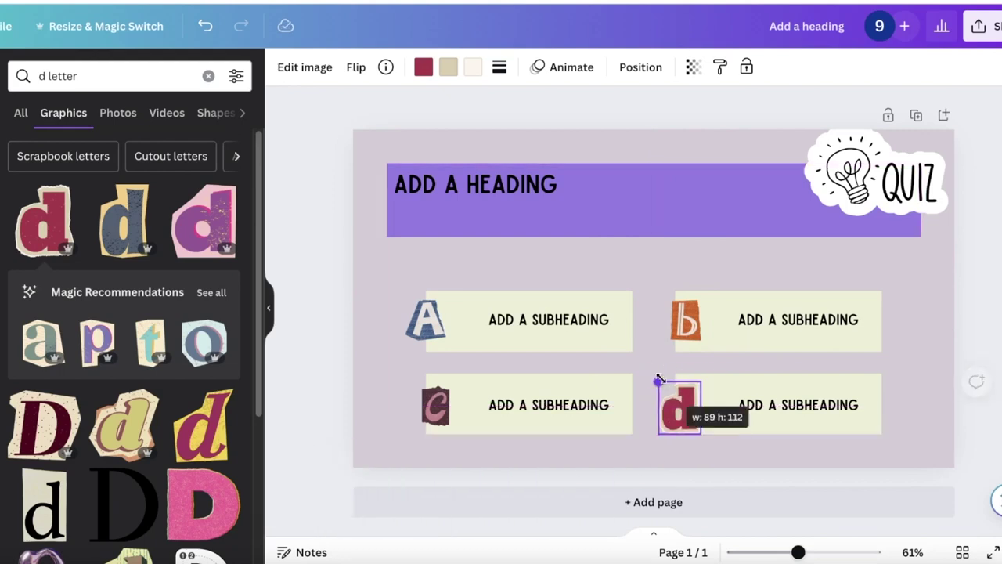
# Nudge the c letter into alignment and duplicate the quiz page
pyautogui.click(470, 407)
pyautogui.moveTo(440, 411); pyautogui.dragTo(437, 412)
pyautogui.click(205, 27)
pyautogui.click(410, 415)
pyautogui.click(432, 406)
pyautogui.moveTo(432, 406); pyautogui.dragTo(424, 411)
pyautogui.click(368, 353)
pyautogui.click(988, 254)
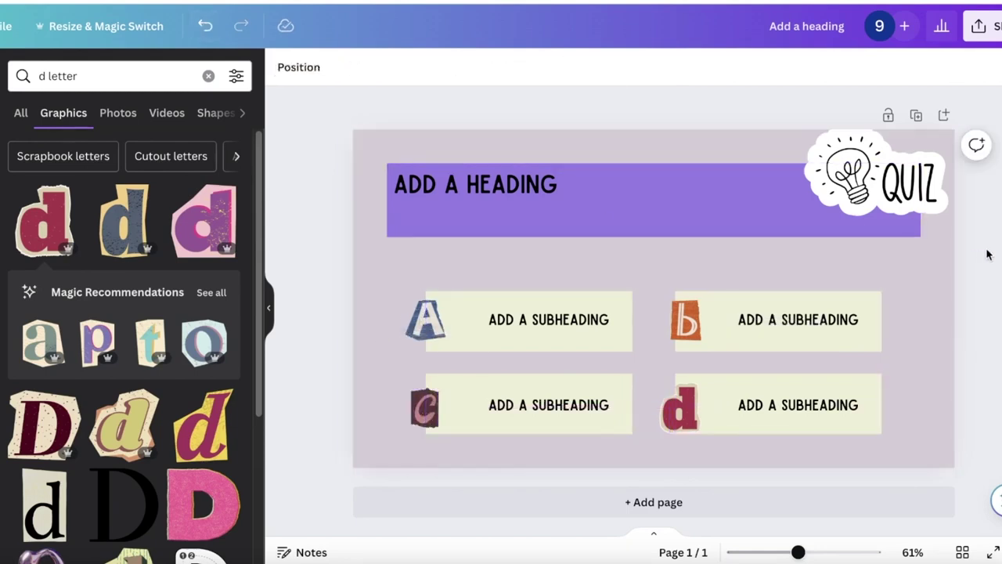
pyautogui.click(916, 116)
# Replace the heading text with 'WHAT COLOR IS THE SKY?'
pyautogui.scroll(5, 496, 97)
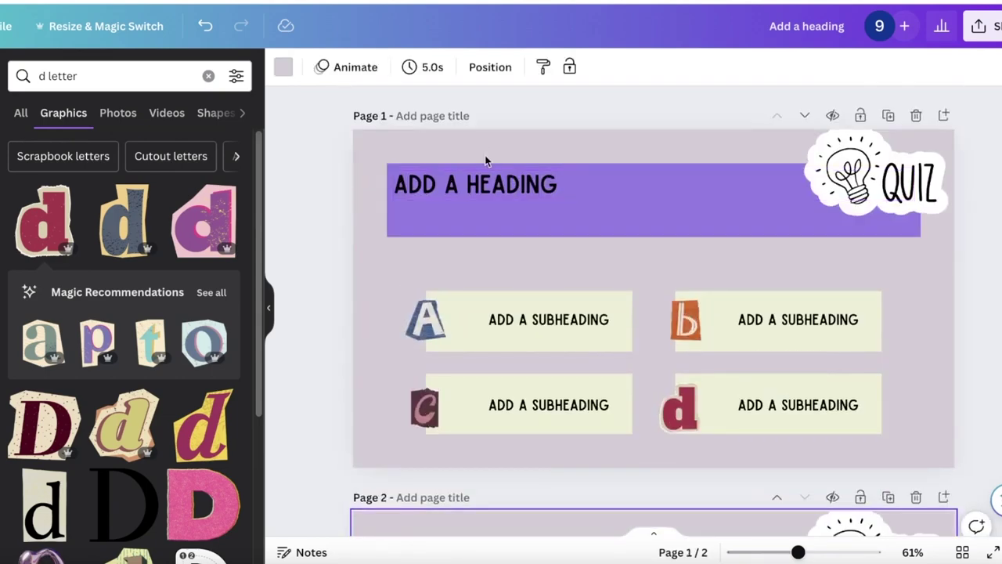
pyautogui.doubleClick(491, 182)
pyautogui.hotkey('ctrl', 'a')
pyautogui.write('A')
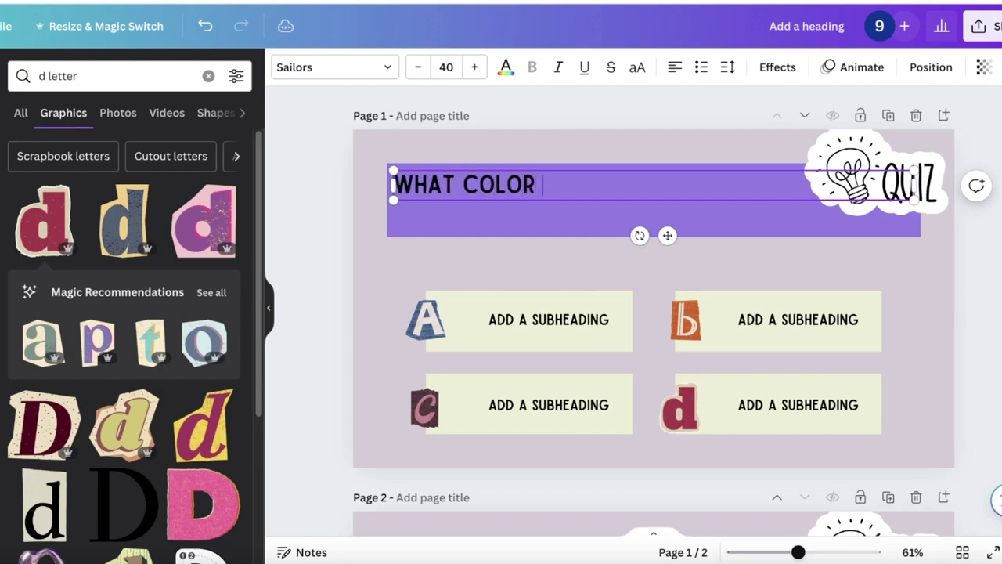
pyautogui.write('?')
# Enter RED and BLUE in the top-left and top-right answer boxes
pyautogui.click(564, 328)
pyautogui.click(564, 327)
pyautogui.click(563, 325)
pyautogui.write('RED')
pyautogui.click(728, 325)
pyautogui.click(730, 323)
pyautogui.click(733, 320)
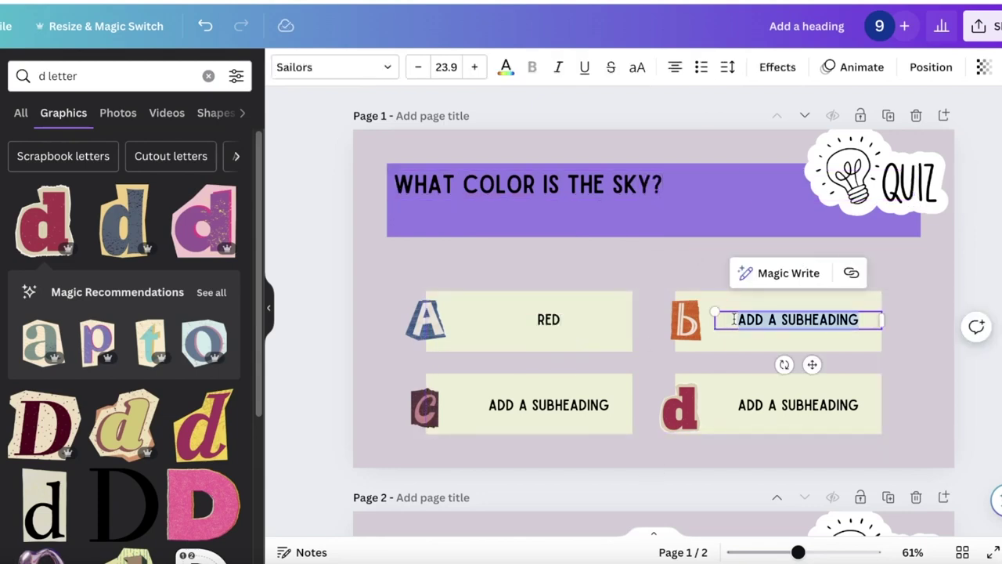
pyautogui.write('BLUE')
# Enter GREEN in the bottom-right answer box and ORANGE in the bottom-left
pyautogui.click(744, 365)
pyautogui.click(798, 404)
pyautogui.click(798, 404)
pyautogui.write('GREEN')
pyautogui.doubleClick(584, 405)
pyautogui.write('B')
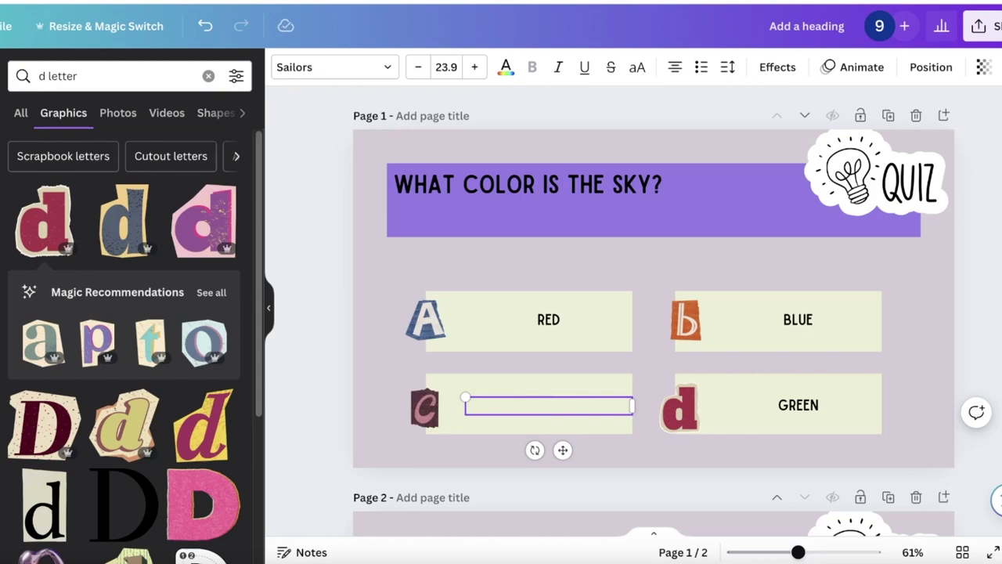
pyautogui.write('RANGE')
# Replace page 2 with a duplicate of page 1 and ungroup its answer cards
pyautogui.scroll(-5, 745, 261)
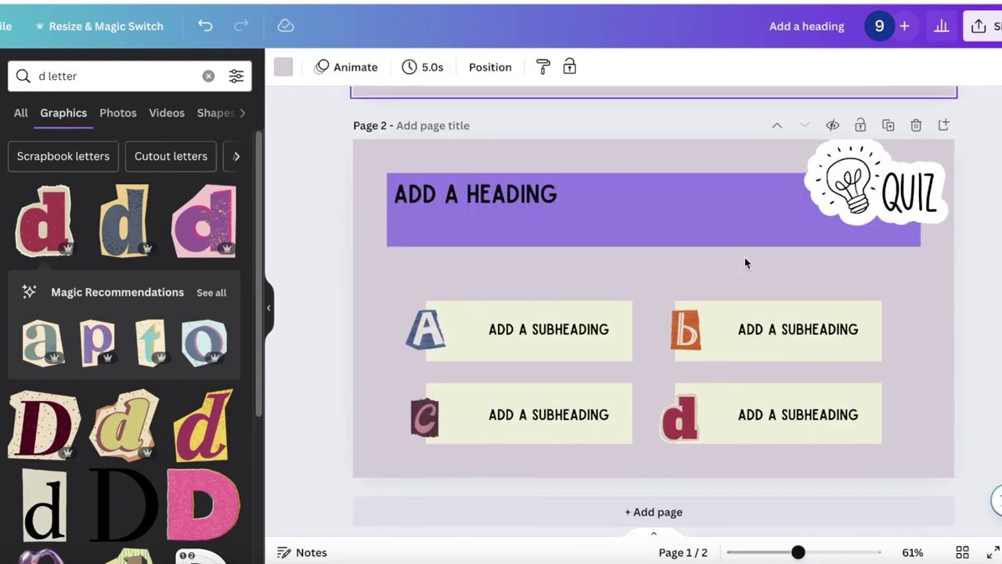
pyautogui.scroll(3, 947, 286)
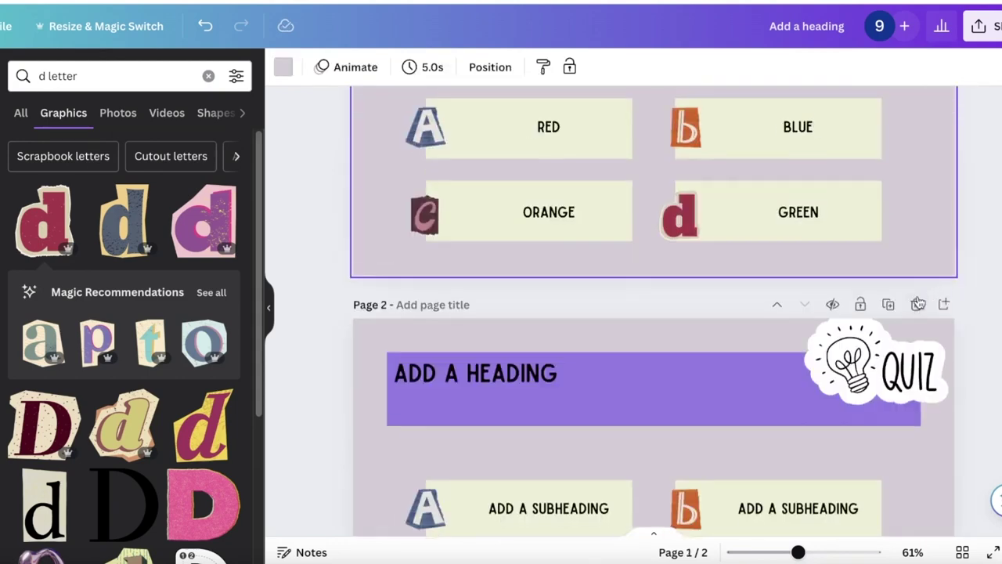
pyautogui.click(917, 303)
pyautogui.click(888, 114)
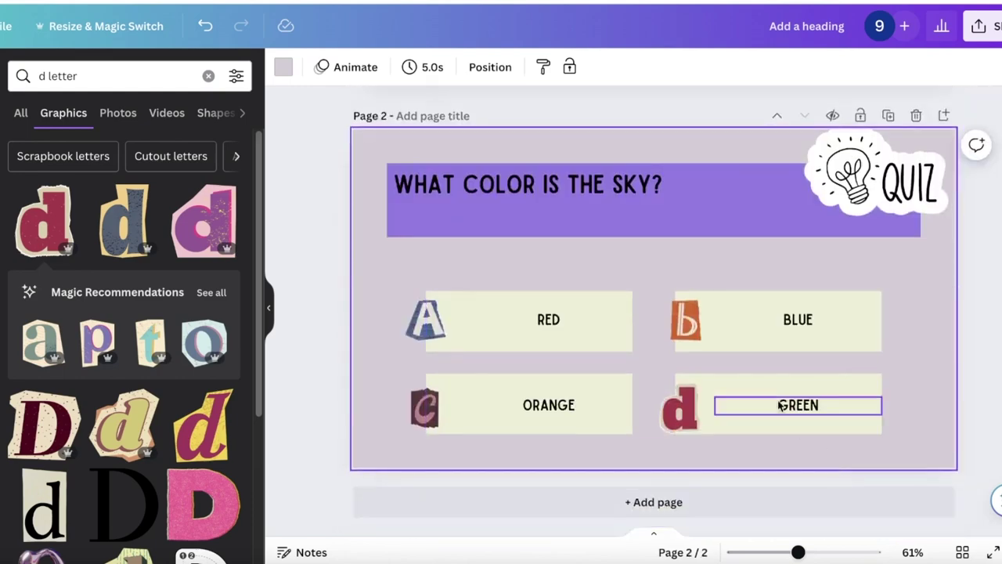
pyautogui.doubleClick(744, 324)
pyautogui.click(729, 339)
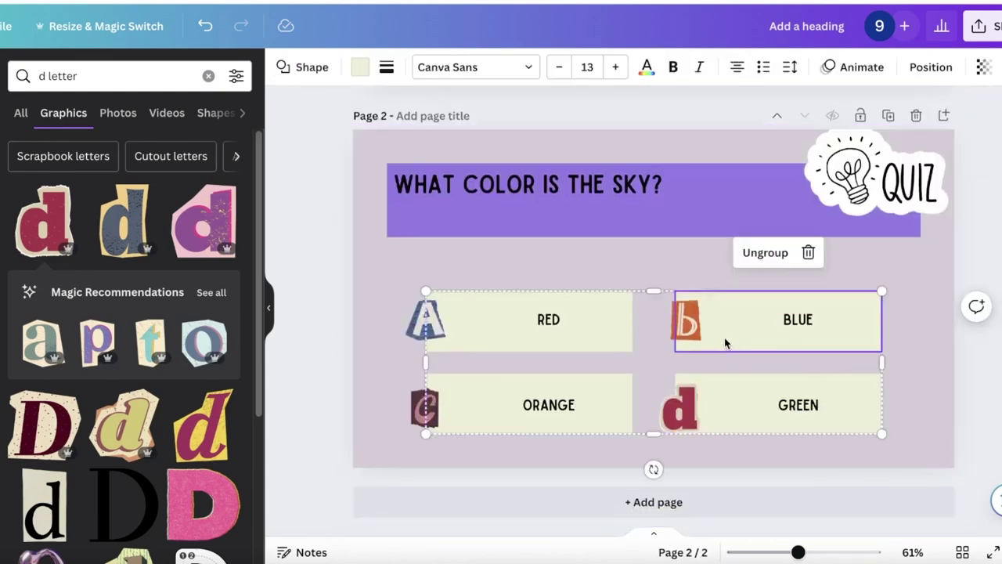
pyautogui.click(744, 252)
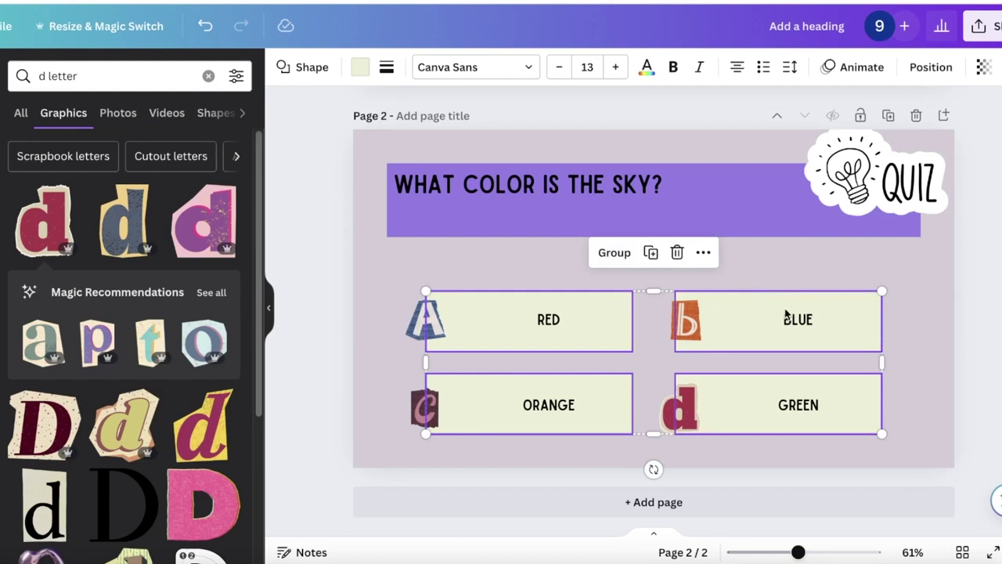
# Fill the BLUE answer card with a light green from the custom colour picker
pyautogui.click(747, 319)
pyautogui.click(709, 299)
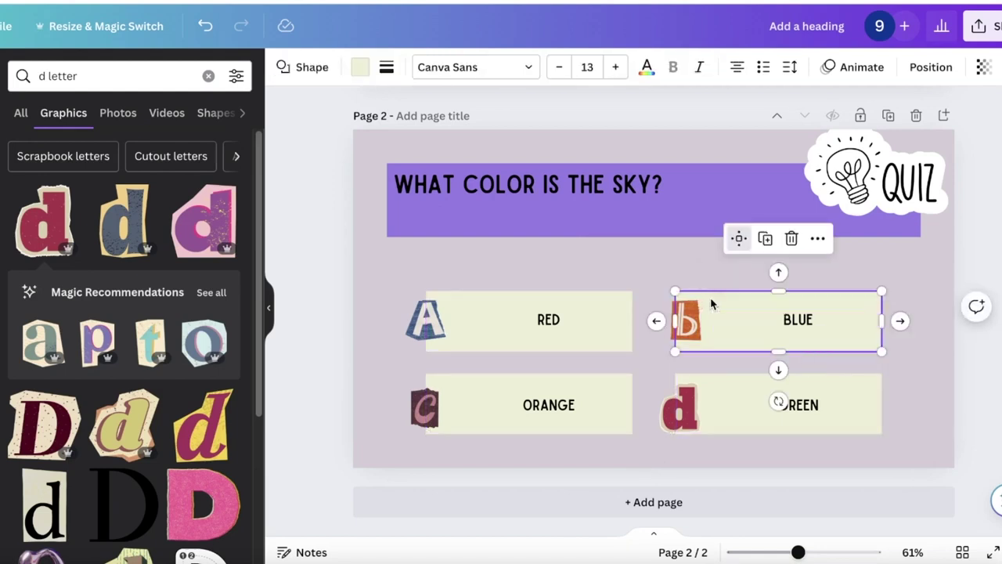
pyautogui.click(359, 67)
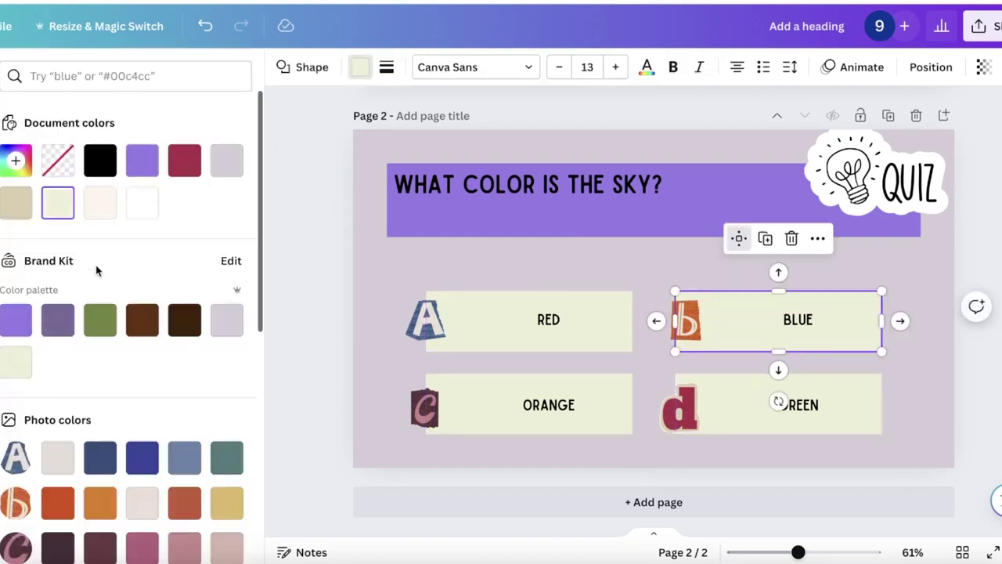
pyautogui.click(99, 319)
pyautogui.click(15, 162)
pyautogui.moveTo(60, 255); pyautogui.dragTo(54, 250)
pyautogui.moveTo(61, 330); pyautogui.dragTo(88, 331)
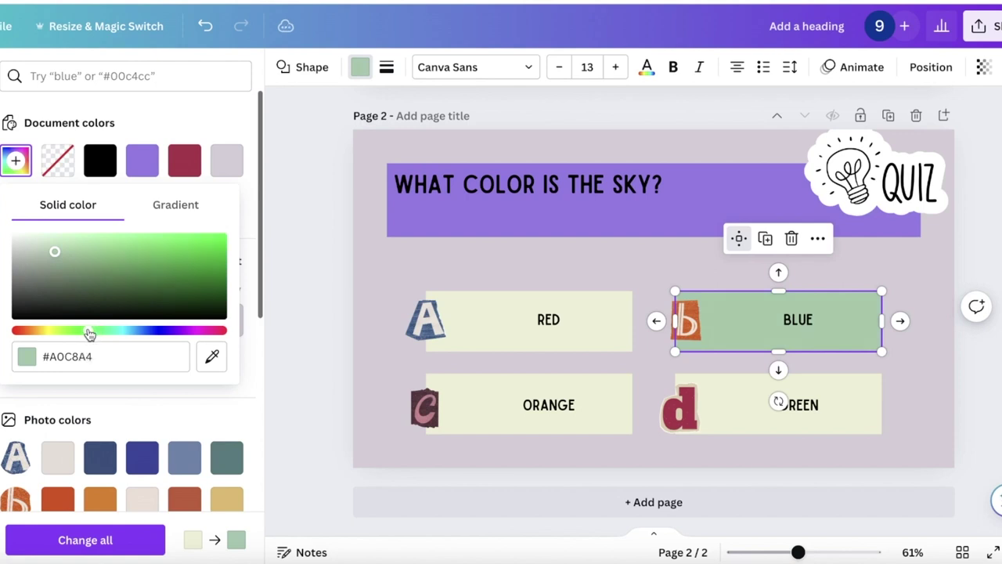
pyautogui.moveTo(65, 250); pyautogui.dragTo(77, 227)
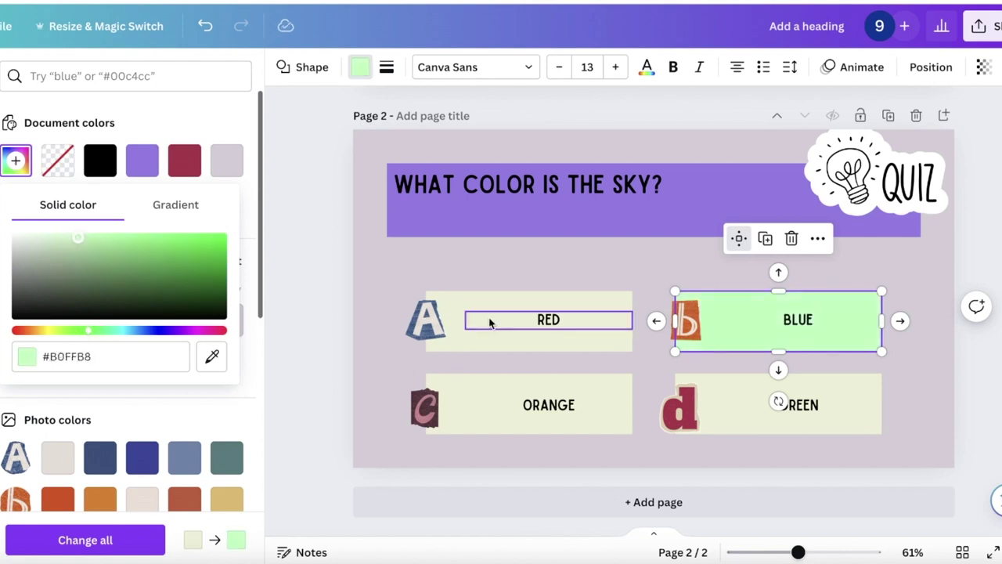
# Colour the RED, ORANGE and GREEN answer cards coral red #FF7272
pyautogui.click(463, 307)
pyautogui.click(456, 306)
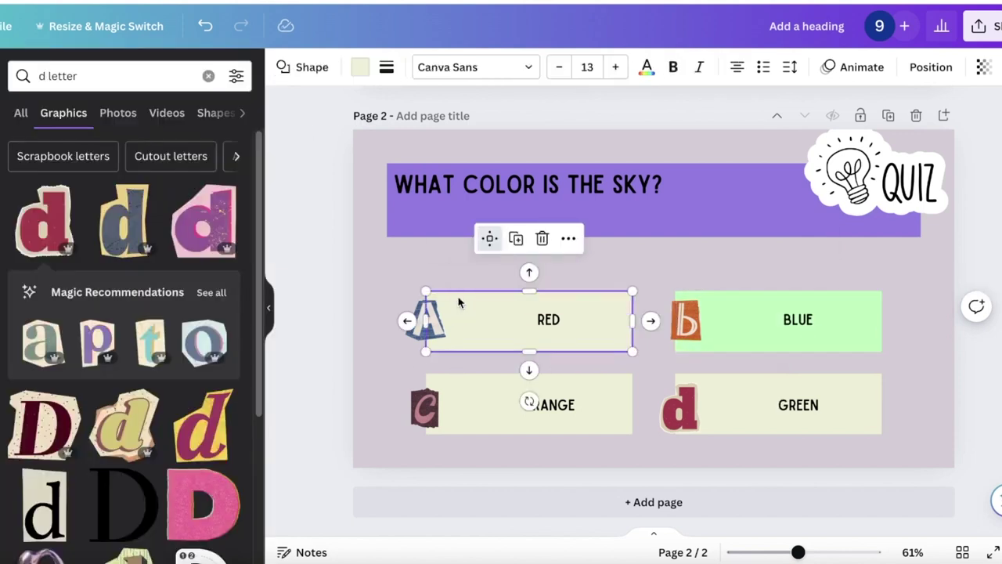
pyautogui.keyDown('shift'); pyautogui.click(469, 391); pyautogui.keyUp('shift')
pyautogui.keyDown('shift'); pyautogui.click(712, 393); pyautogui.keyUp('shift')
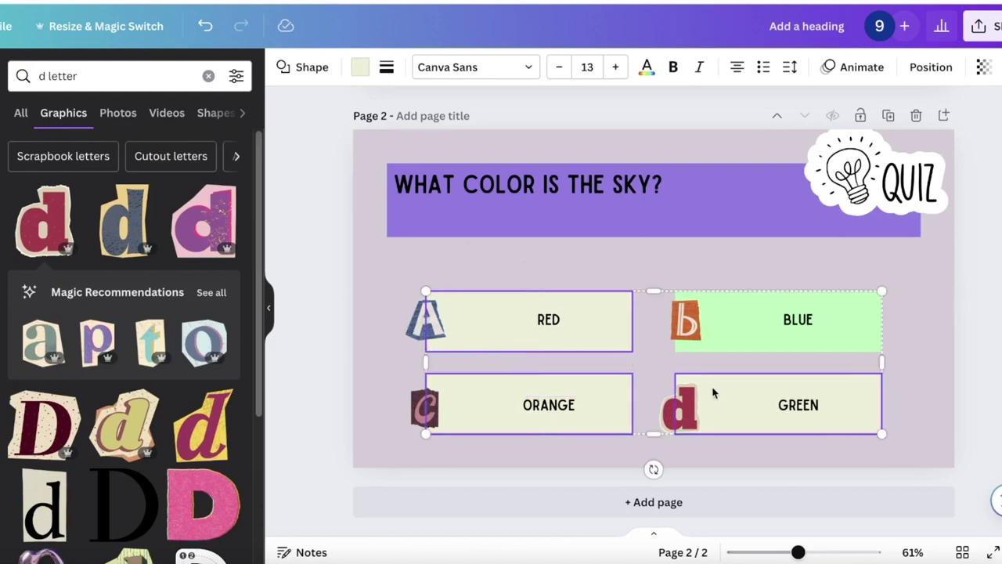
pyautogui.click(361, 66)
pyautogui.click(226, 160)
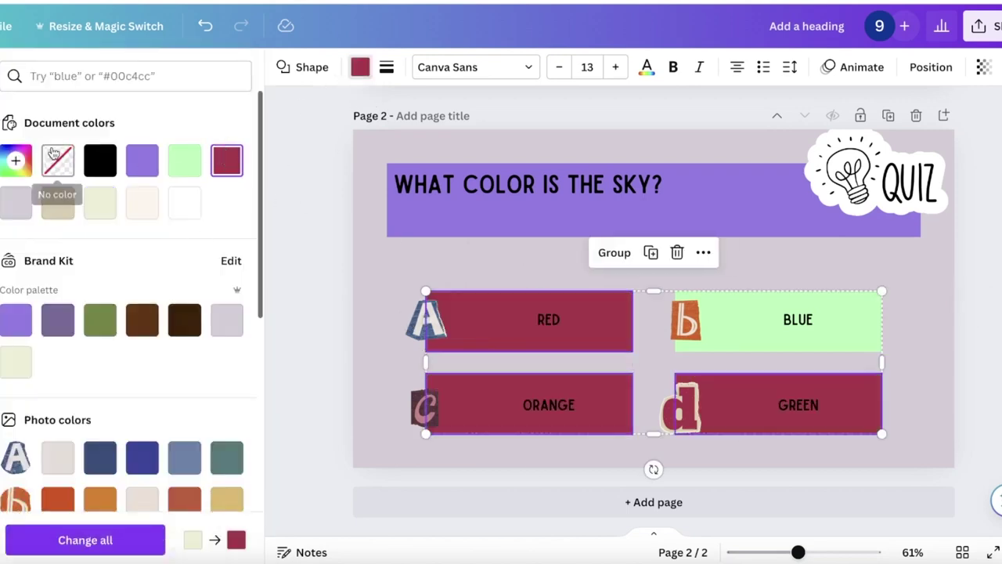
pyautogui.click(16, 161)
pyautogui.click(52, 259)
pyautogui.moveTo(53, 259); pyautogui.dragTo(131, 229)
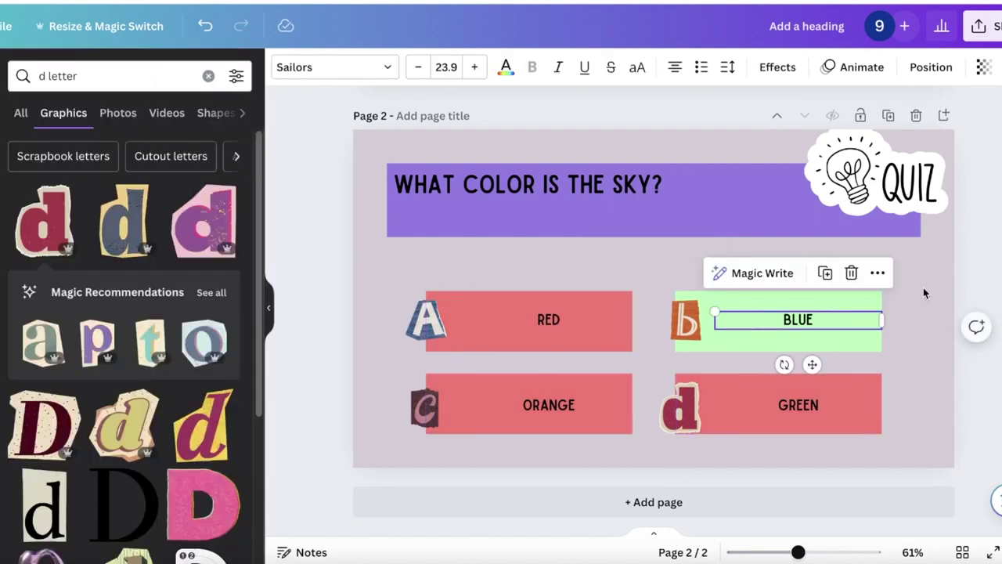
# Select the whole BLUE answer card together with its letter and text
pyautogui.click(923, 293)
pyautogui.moveTo(841, 272); pyautogui.dragTo(649, 313)
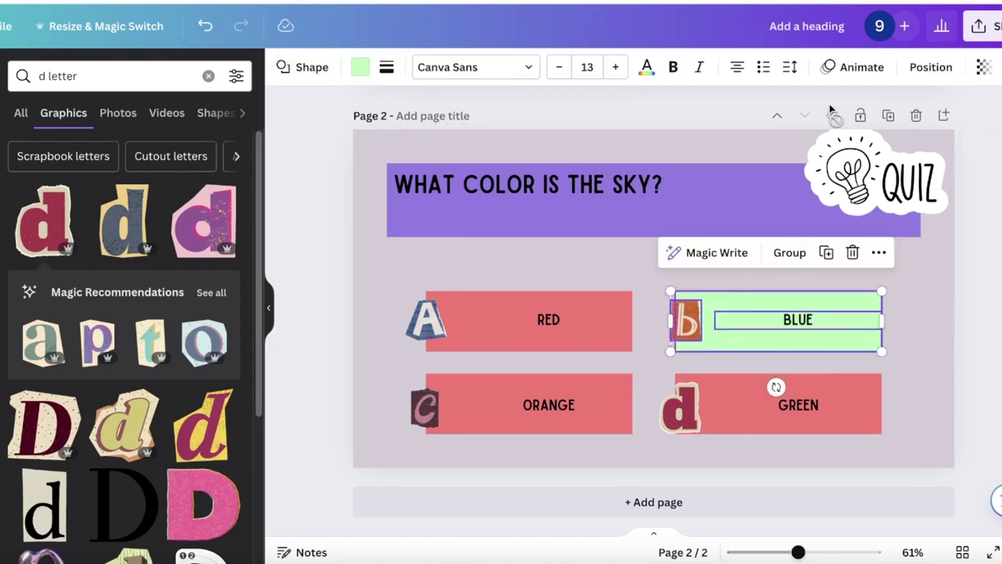
pyautogui.click(854, 69)
# Give the BLUE card a Pulse animation, preview it, and clear the 'd letter' search
pyautogui.scroll(-10, 148, 303)
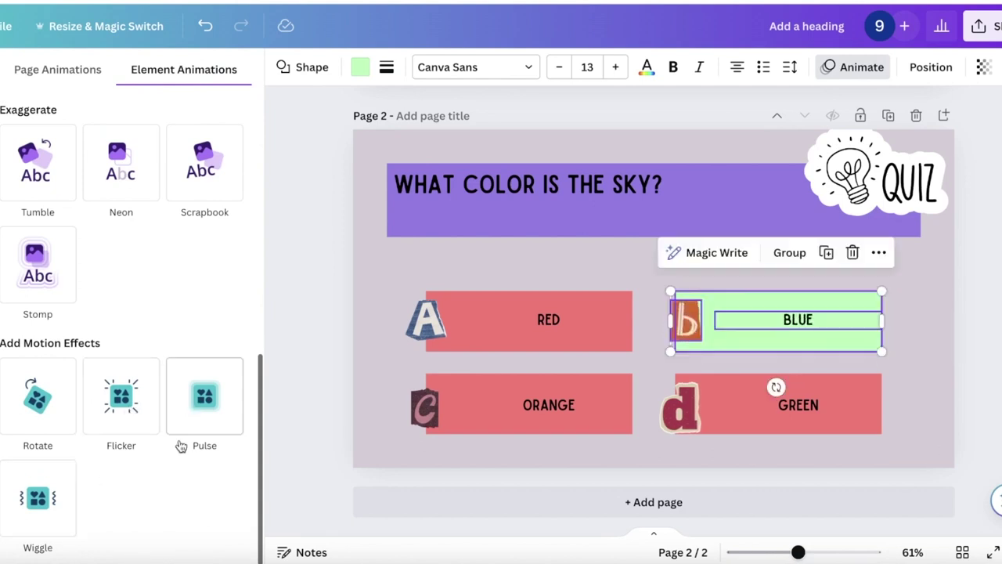
pyautogui.click(202, 413)
pyautogui.scroll(5, 319, 293)
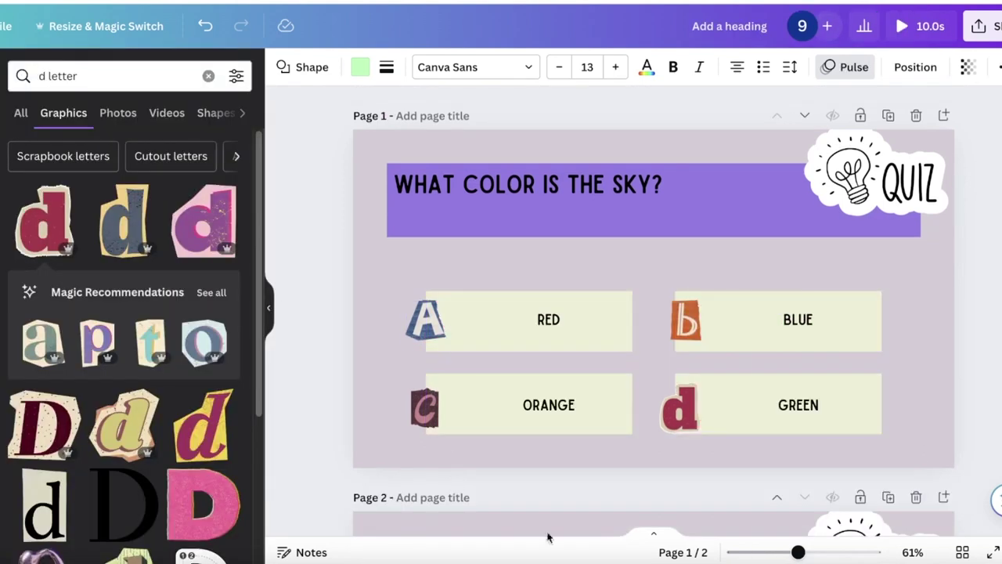
pyautogui.click(903, 26)
pyautogui.press('Escape')
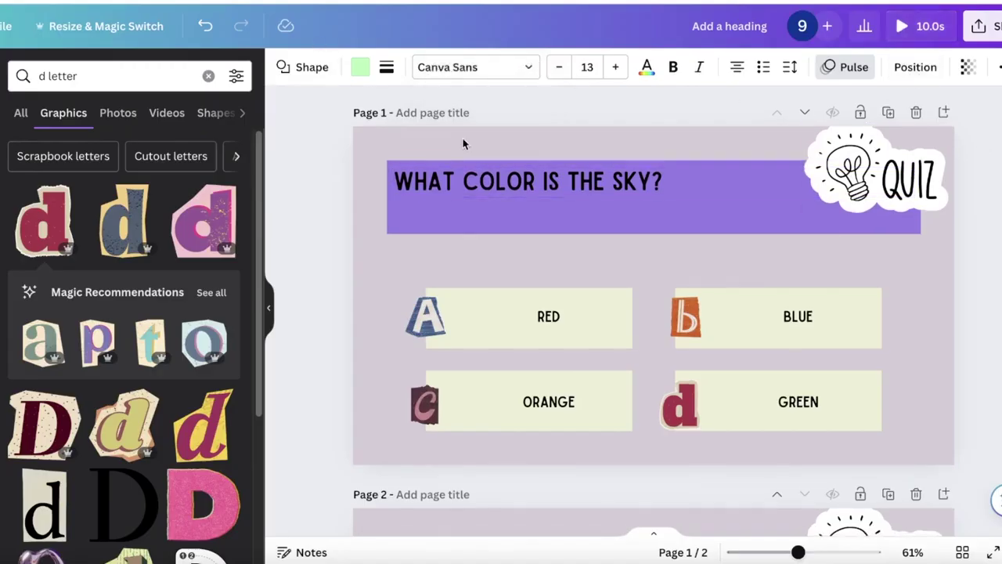
pyautogui.click(208, 76)
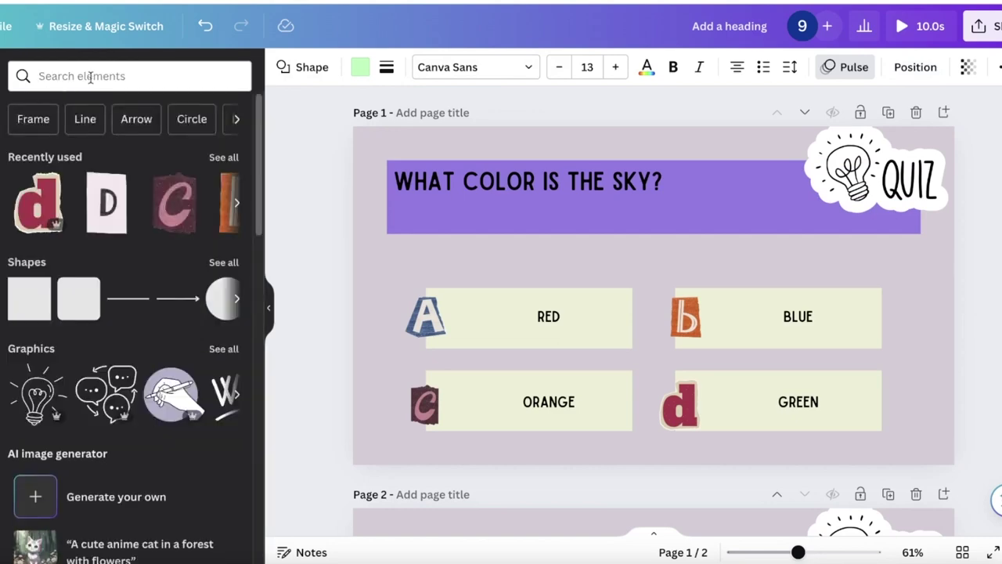
# Search Elements for 'timer' and add the red 5 countdown timer to the page
pyautogui.click(91, 76)
pyautogui.write('timer')
pyautogui.press('Return')
pyautogui.click(207, 195)
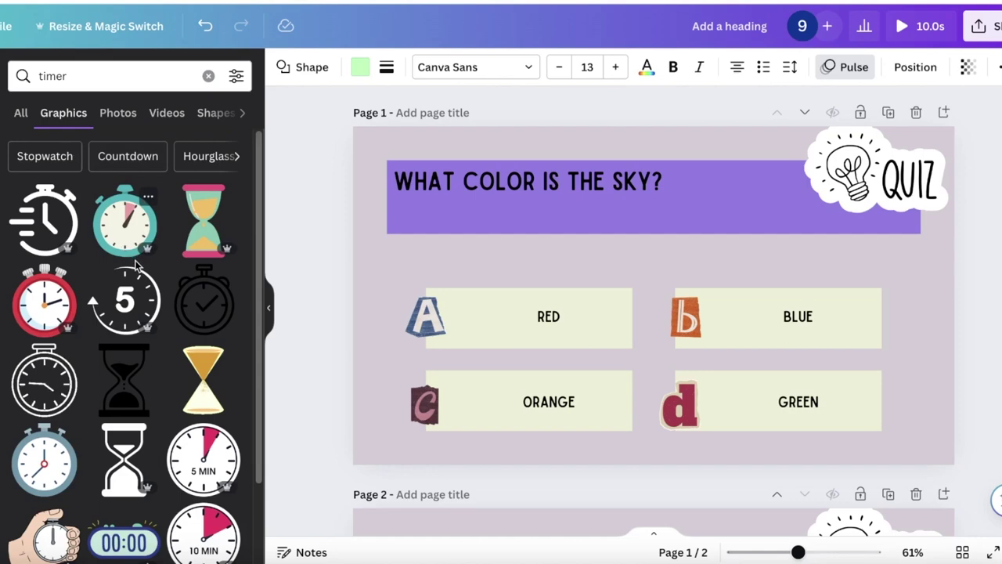
pyautogui.scroll(-3, 125, 352)
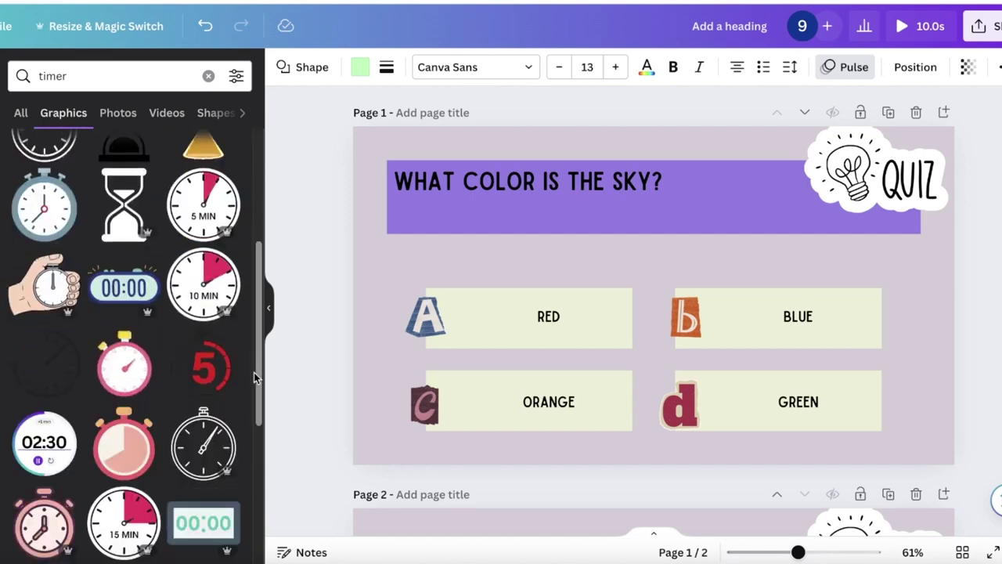
pyautogui.click(195, 385)
pyautogui.scroll(-5, 653, 313)
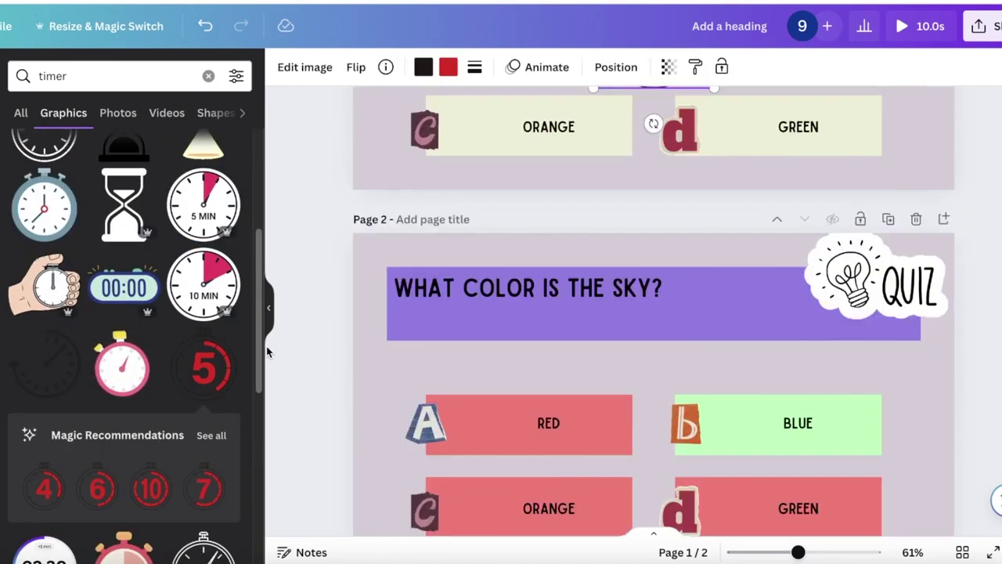
pyautogui.click(209, 434)
pyautogui.scroll(5, 840, 246)
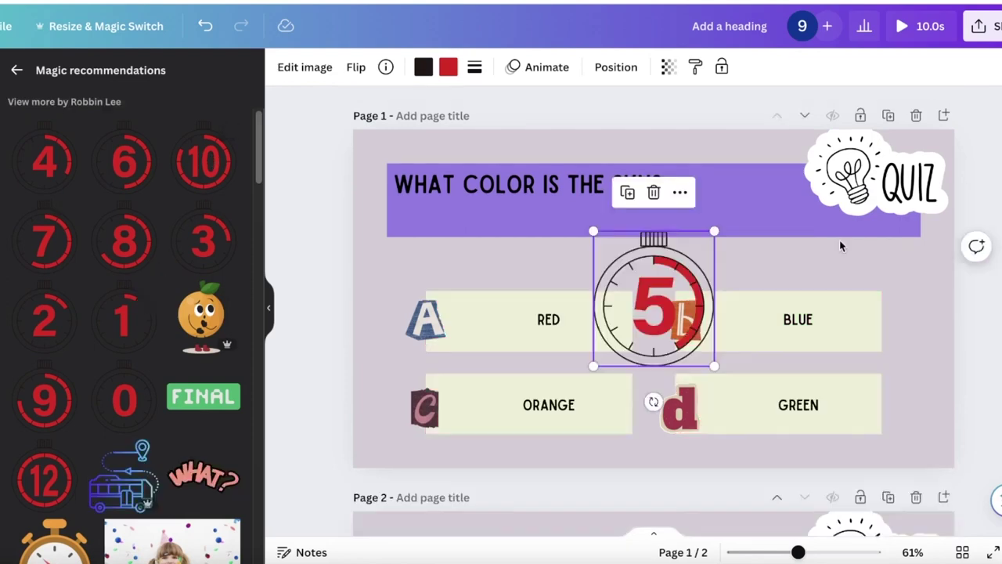
# Shrink the 5 timer into the bottom-right corner and duplicate the page three times
pyautogui.moveTo(633, 299); pyautogui.dragTo(825, 318)
pyautogui.moveTo(786, 249); pyautogui.dragTo(852, 317)
pyautogui.moveTo(880, 350); pyautogui.dragTo(911, 425)
pyautogui.click(888, 115)
pyautogui.click(887, 115)
pyautogui.click(888, 133)
# Replace Page 2's 5 timer with the 4 countdown timer in the corner
pyautogui.scroll(10, 949, 294)
pyautogui.scroll(-5, 948, 295)
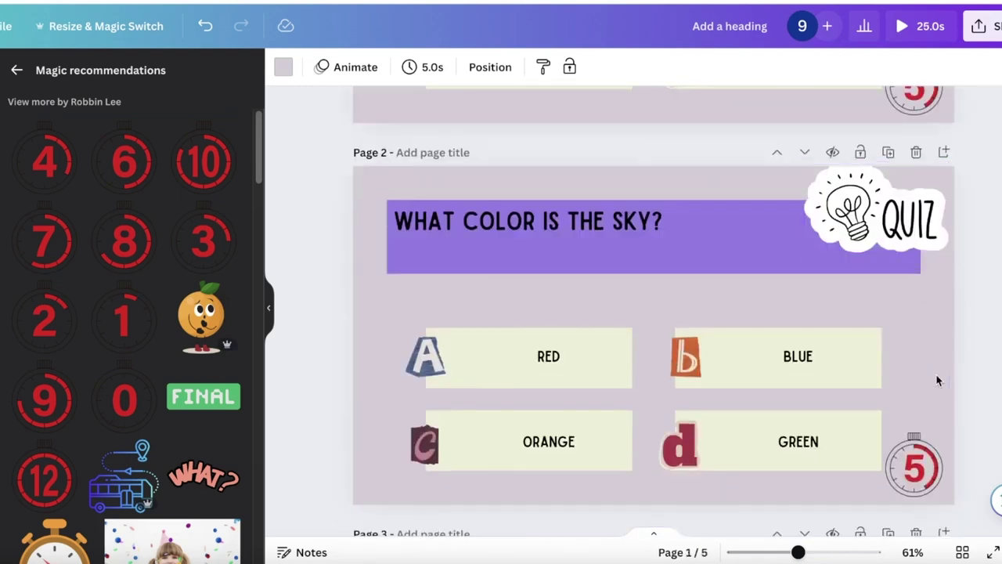
pyautogui.click(914, 458)
pyautogui.press('Delete')
pyautogui.click(45, 160)
pyautogui.moveTo(615, 380); pyautogui.dragTo(858, 472)
pyautogui.moveTo(836, 362); pyautogui.dragTo(891, 431)
# Replace Page 3's 5 timer with a matching-size 3 countdown timer
pyautogui.scroll(-2, 937, 458)
pyautogui.scroll(-5, 937, 457)
pyautogui.click(910, 277)
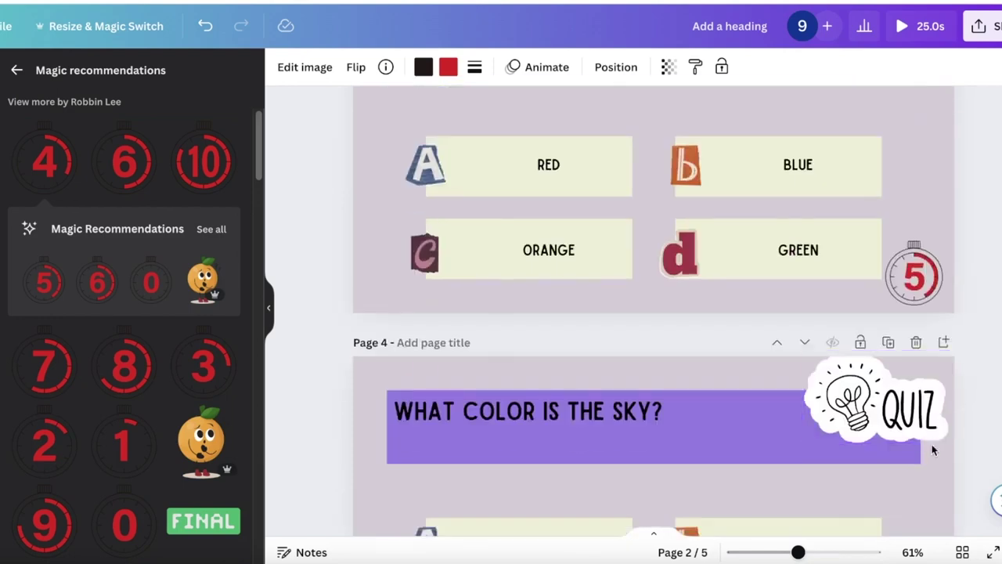
pyautogui.press('Delete')
pyautogui.click(225, 357)
pyautogui.moveTo(653, 149); pyautogui.dragTo(905, 240)
pyautogui.moveTo(834, 167); pyautogui.dragTo(864, 212)
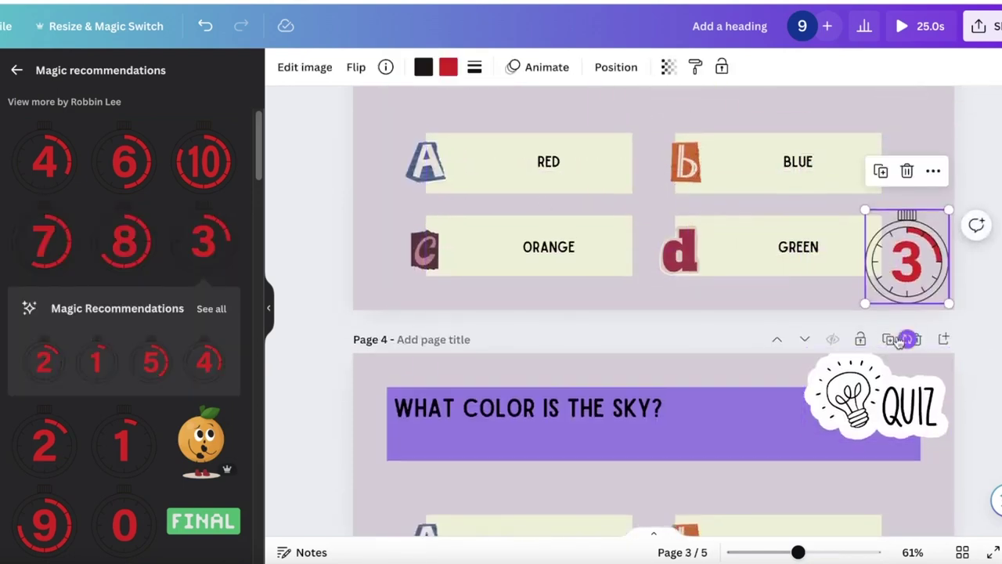
# Duplicate page 4, swap its timer for the 2 countdown, and delete the extra page
pyautogui.click(888, 342)
pyautogui.click(916, 264)
pyautogui.scroll(2, 915, 259)
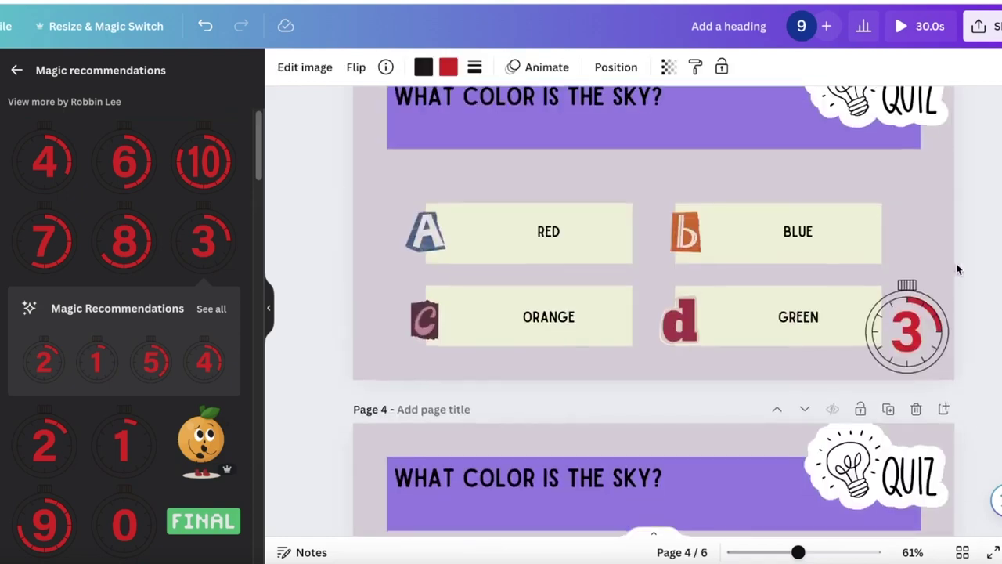
pyautogui.press('Delete')
pyautogui.click(46, 358)
pyautogui.moveTo(661, 235); pyautogui.dragTo(917, 227)
pyautogui.scroll(-2, 918, 235)
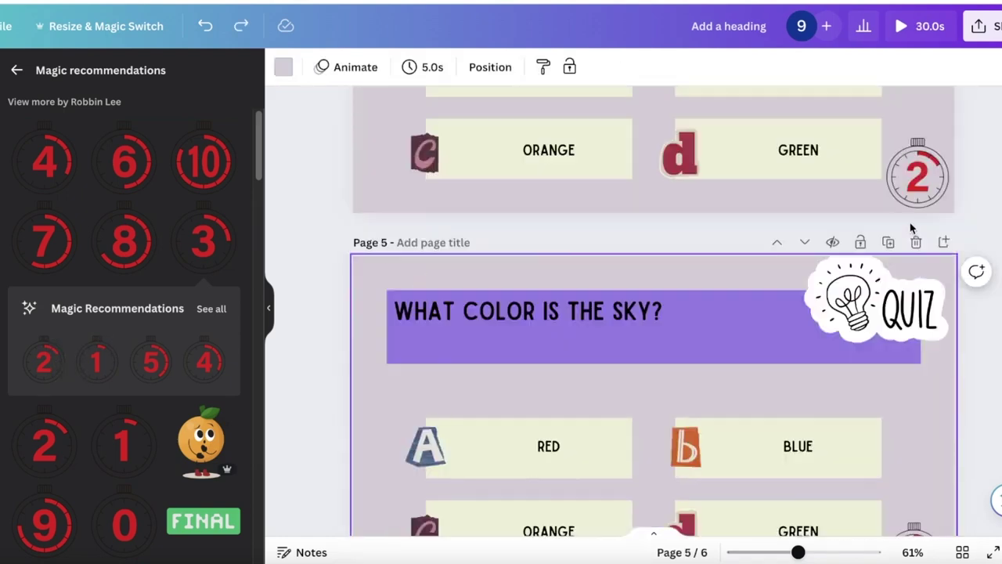
pyautogui.click(915, 295)
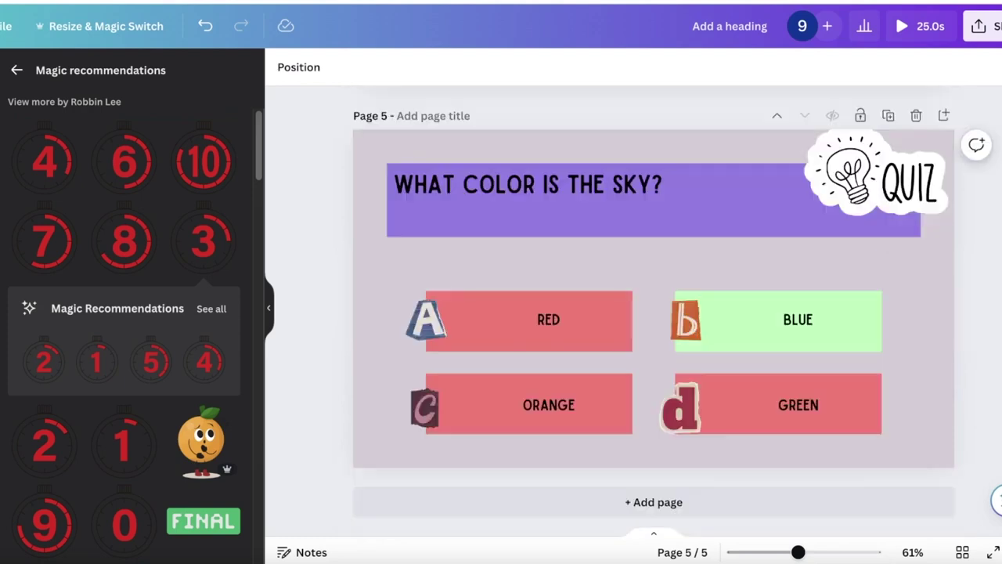
# Add a shrunken 0 countdown timer to the answer page's bottom-right corner
pyautogui.click(130, 521)
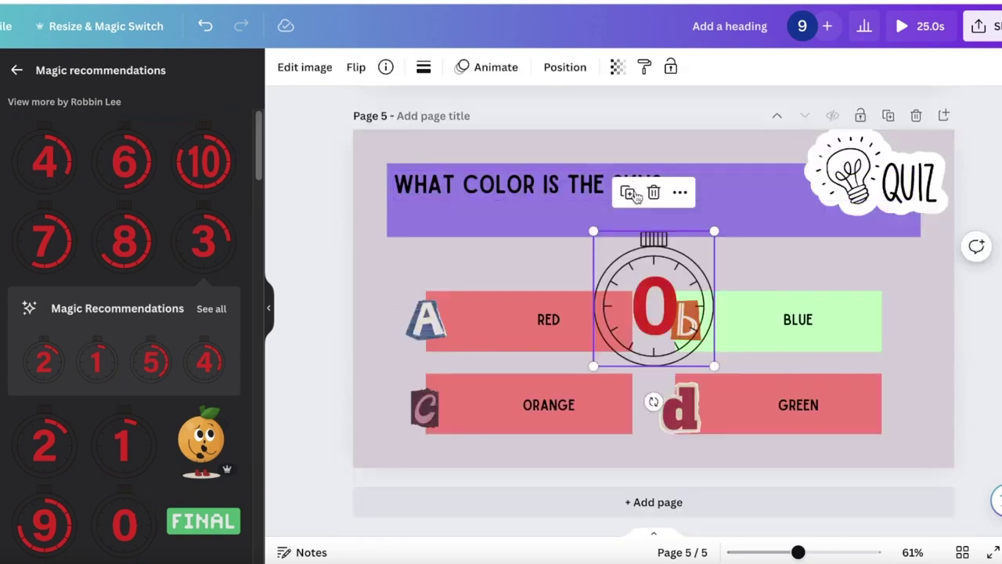
pyautogui.moveTo(592, 228); pyautogui.dragTo(642, 284)
pyautogui.moveTo(677, 329); pyautogui.dragTo(917, 426)
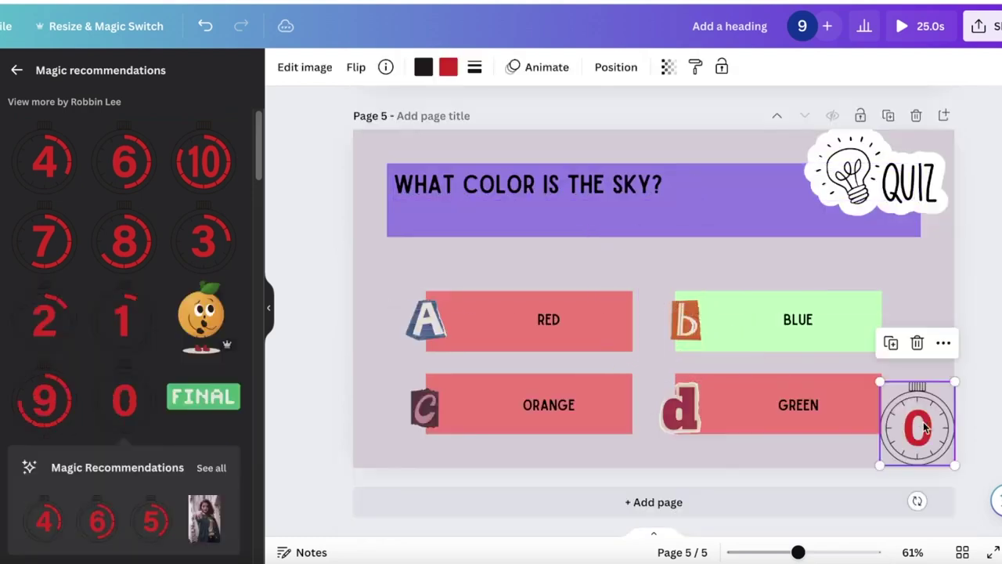
pyautogui.press('Escape')
pyautogui.scroll(20, 908, 234)
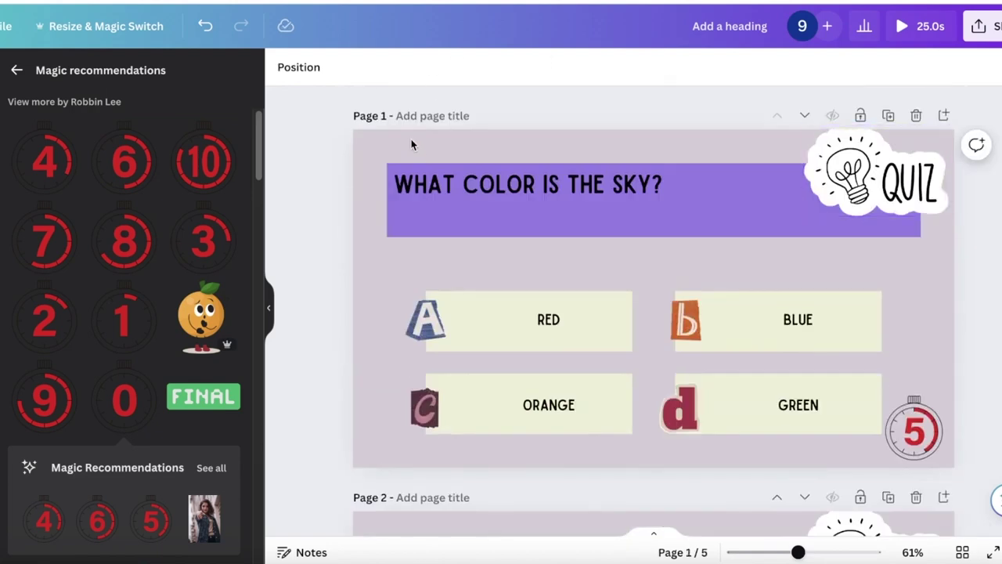
# Shorten the Page 2 and Page 3 display durations to 1 second
pyautogui.click(384, 154)
pyautogui.click(423, 68)
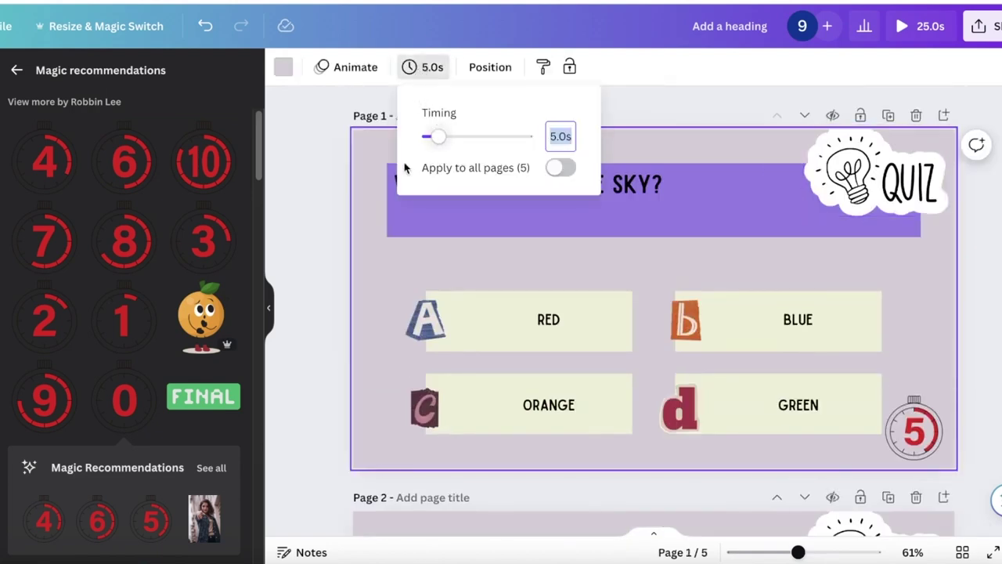
pyautogui.click(376, 186)
pyautogui.scroll(-5, 352, 188)
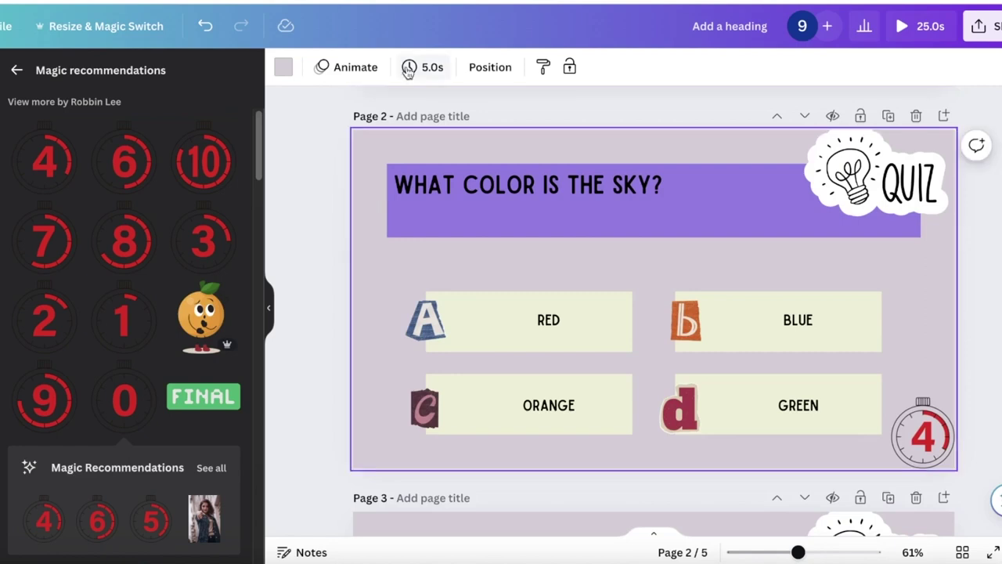
pyautogui.click(407, 69)
pyautogui.moveTo(433, 135); pyautogui.dragTo(430, 138)
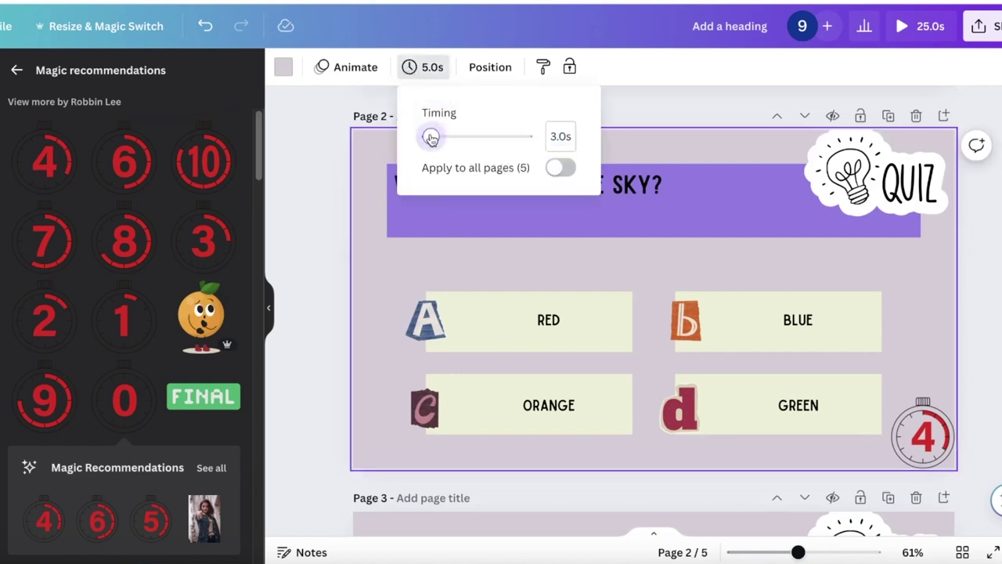
pyautogui.scroll(-8, 391, 261)
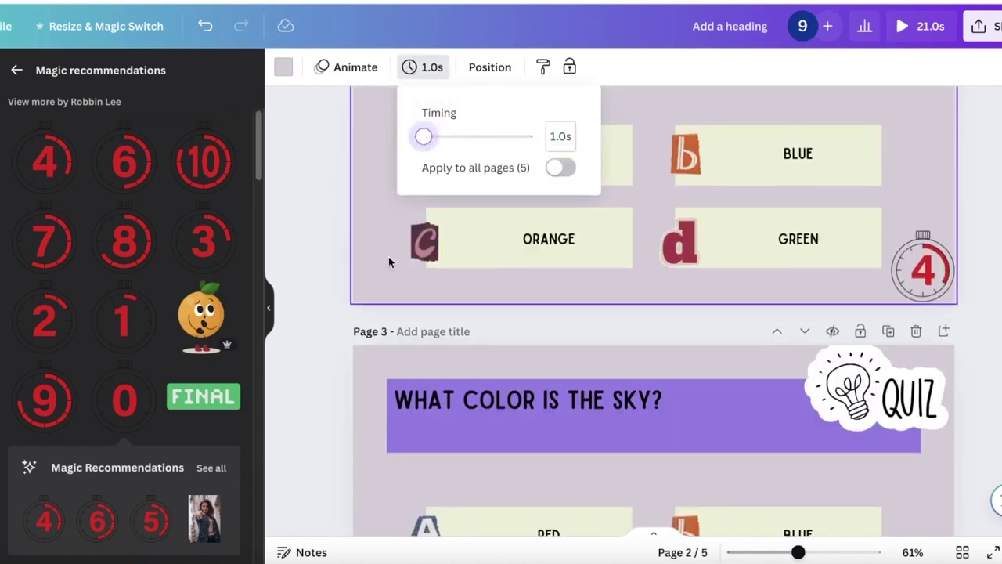
pyautogui.scroll(5, 391, 274)
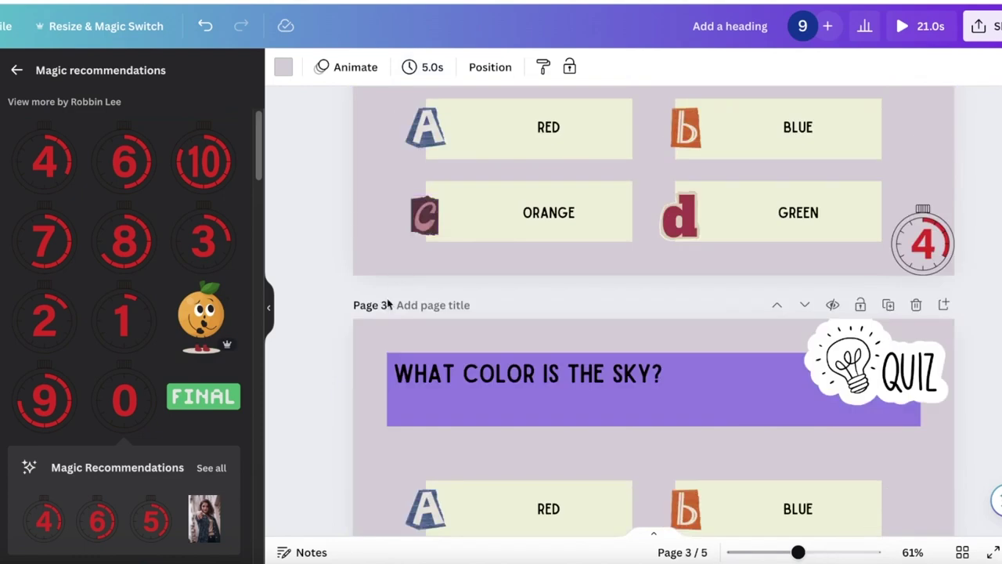
pyautogui.click(408, 67)
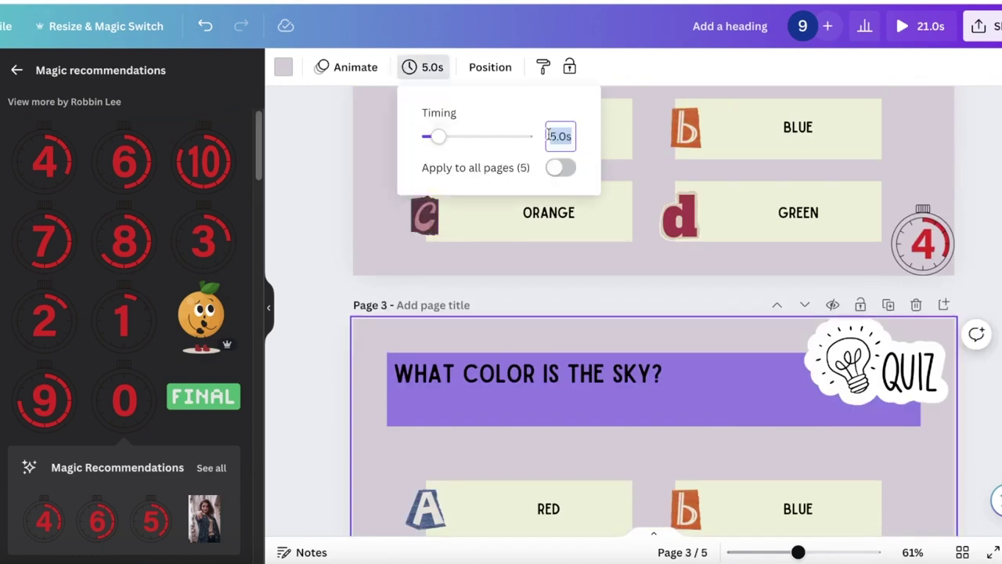
pyautogui.press('Escape')
# Apply the 1.0 s page duration to all pages
pyautogui.scroll(-5, 469, 235)
pyautogui.click(423, 67)
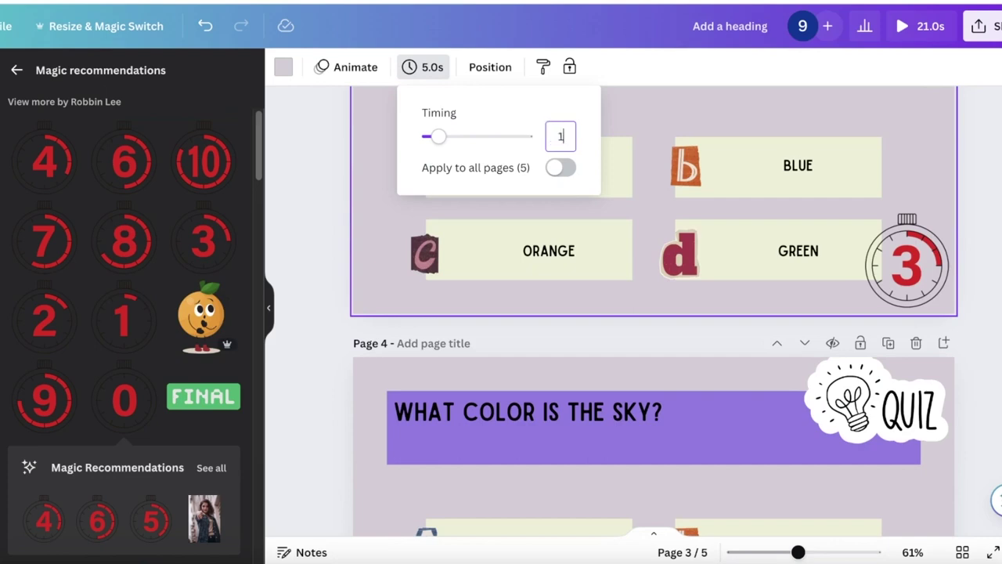
pyautogui.click(568, 165)
pyautogui.click(330, 169)
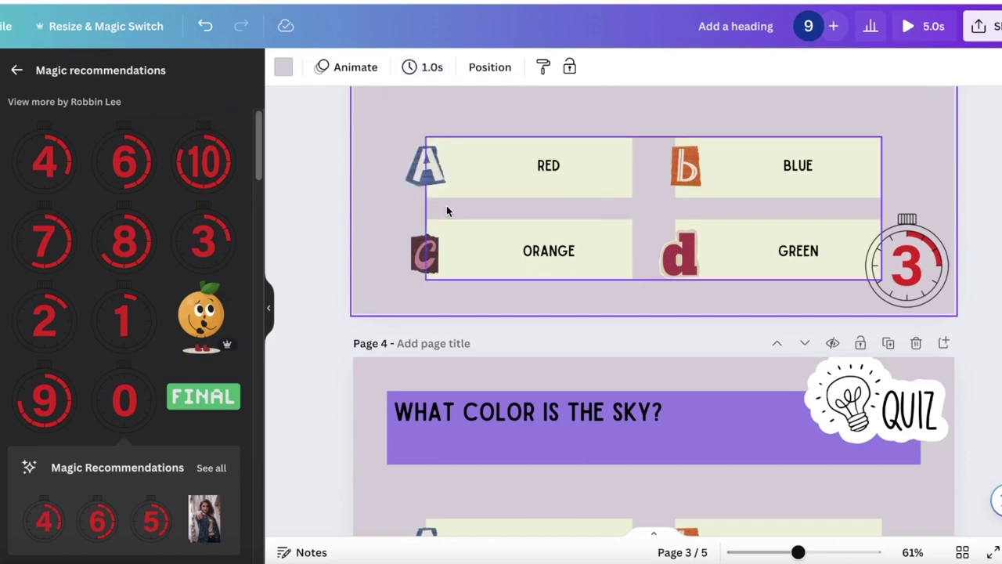
pyautogui.scroll(10, 447, 208)
# Set Page 1's duration to 4.5 seconds
pyautogui.click(415, 67)
pyautogui.write('4.5')
pyautogui.click(348, 143)
pyautogui.scroll(-10, 352, 147)
pyautogui.scroll(-5, 353, 153)
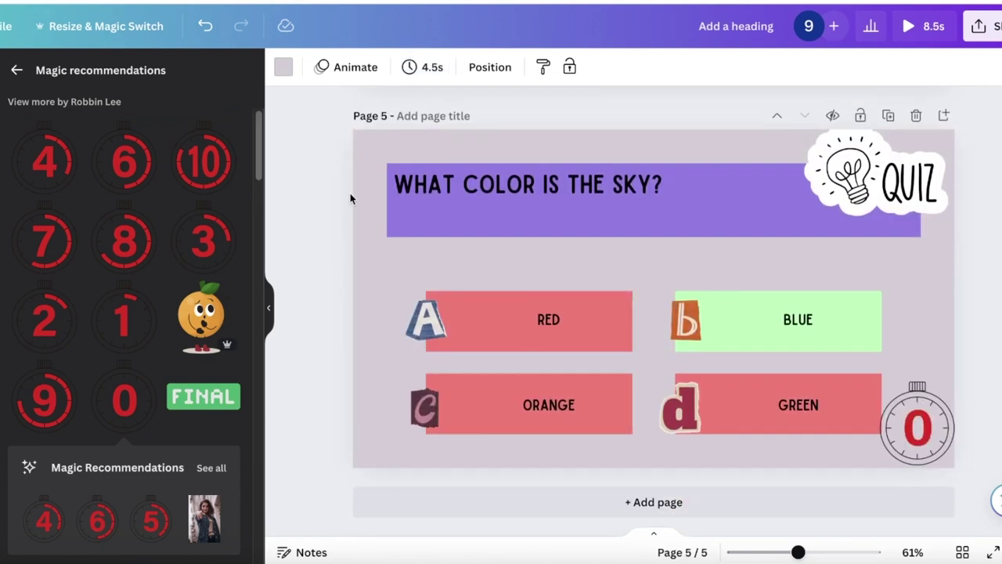
# Set the answer page to 3.5 seconds and play the quiz preview
pyautogui.click(381, 197)
pyautogui.click(425, 69)
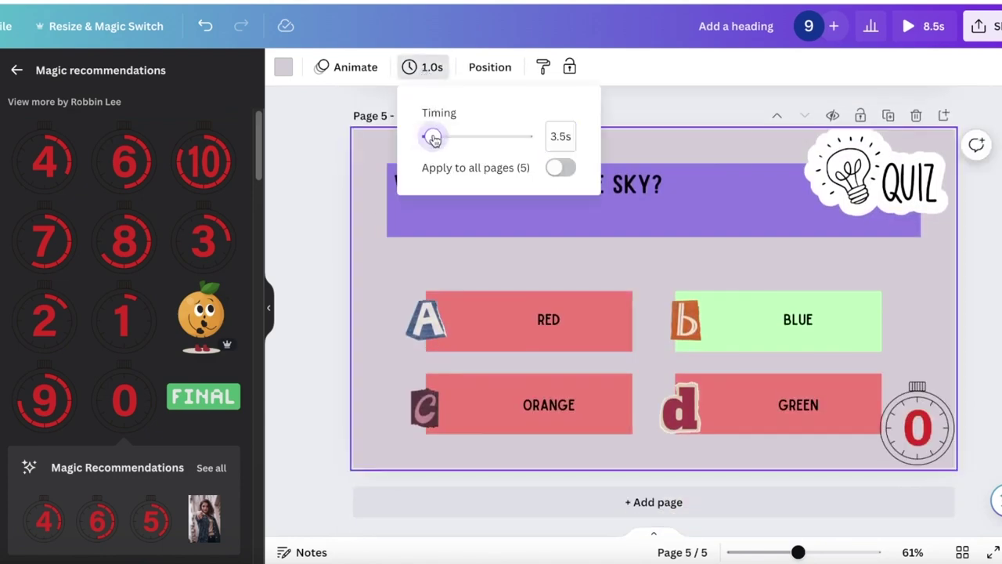
pyautogui.click(364, 143)
pyautogui.click(313, 145)
pyautogui.click(923, 26)
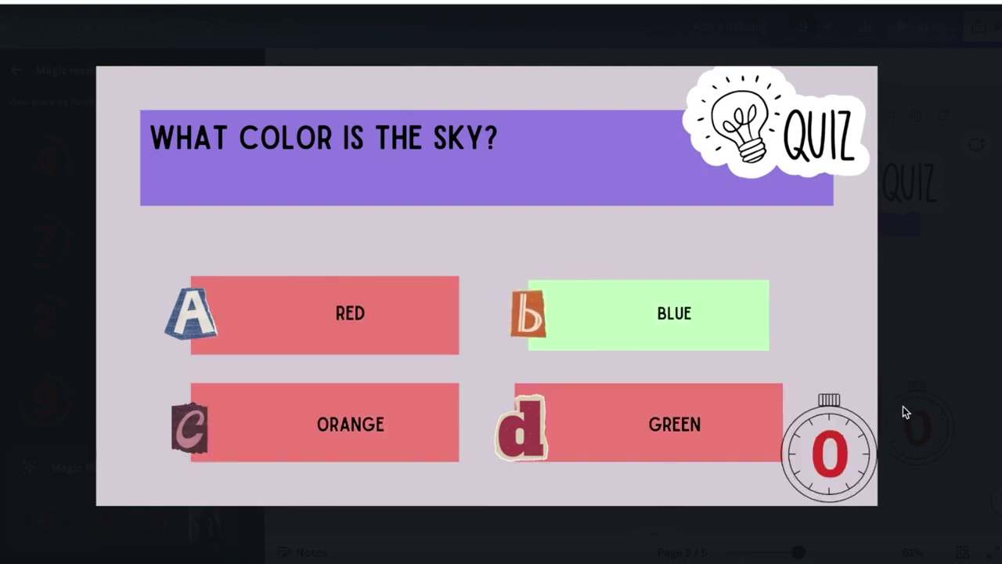
# Exit the quiz preview and scroll through the pages in the editor
pyautogui.press('Escape')
pyautogui.scroll(15, 715, 94)
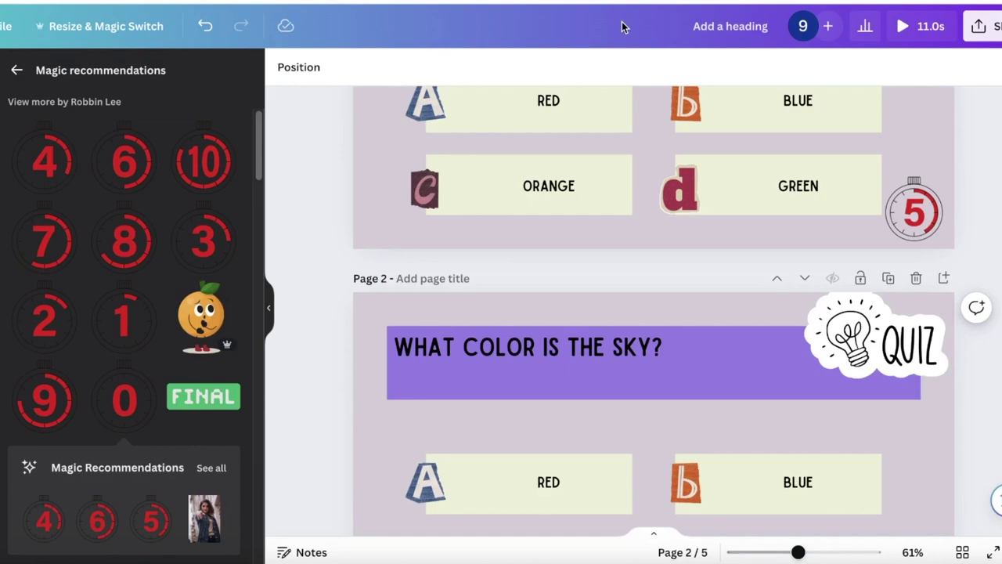
pyautogui.scroll(3, 625, 99)
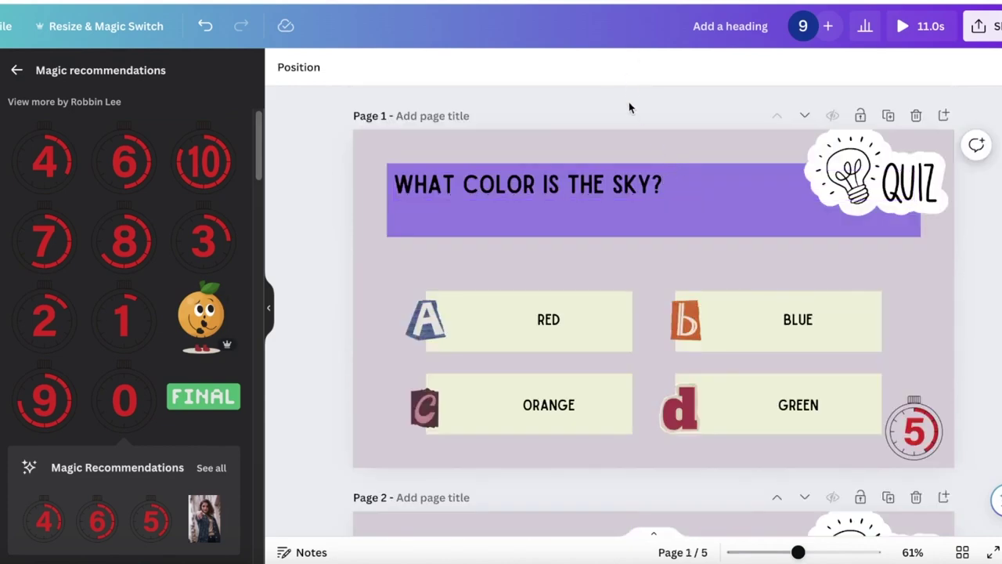
pyautogui.scroll(-4, 765, 214)
pyautogui.scroll(-12, 803, 231)
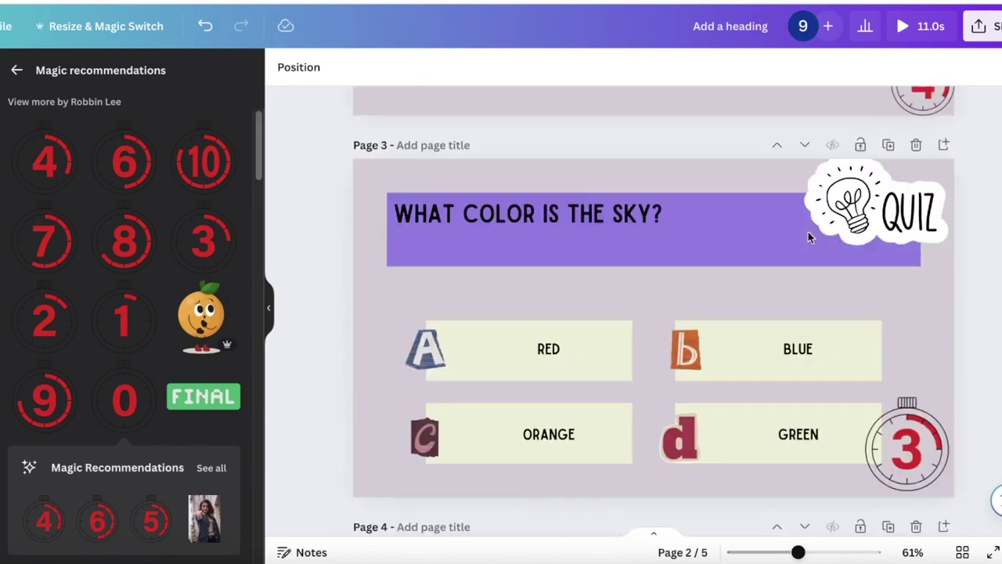
pyautogui.scroll(3, 893, 267)
pyautogui.scroll(-3, 903, 281)
pyautogui.scroll(15, 922, 118)
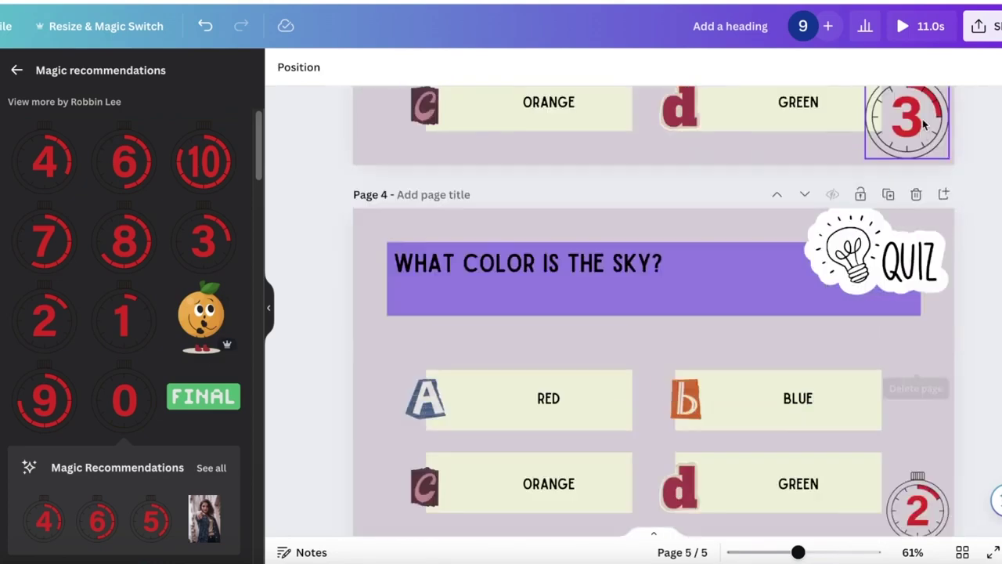
pyautogui.scroll(-3, 916, 360)
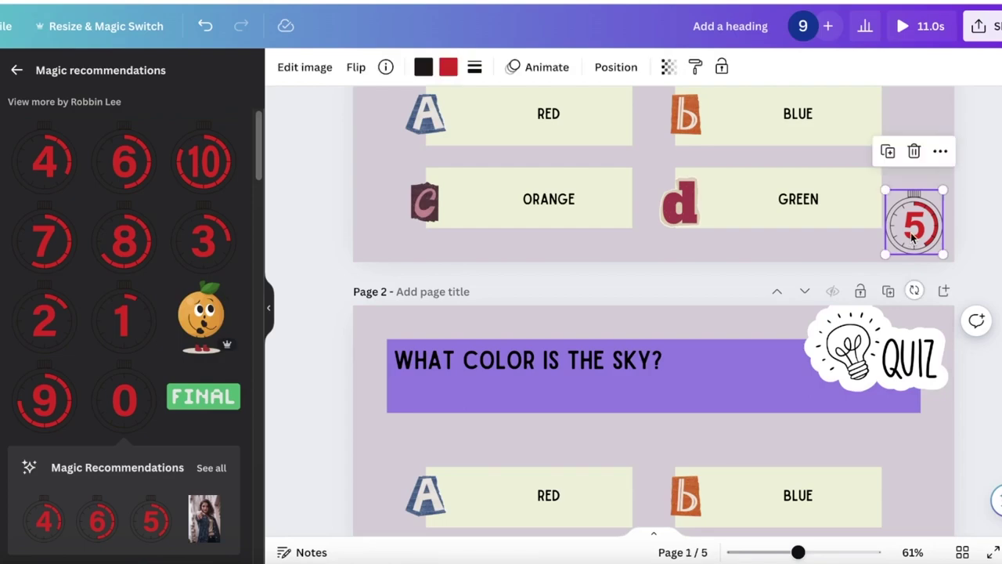
pyautogui.scroll(-5, 920, 274)
# Check the 4, 3 and 2 countdown timers on Pages 2, 3 and 4
pyautogui.click(922, 162)
pyautogui.scroll(-5, 922, 162)
pyautogui.click(905, 107)
pyautogui.scroll(-5, 906, 318)
pyautogui.scroll(2, 924, 235)
pyautogui.click(930, 182)
pyautogui.scroll(15, 924, 235)
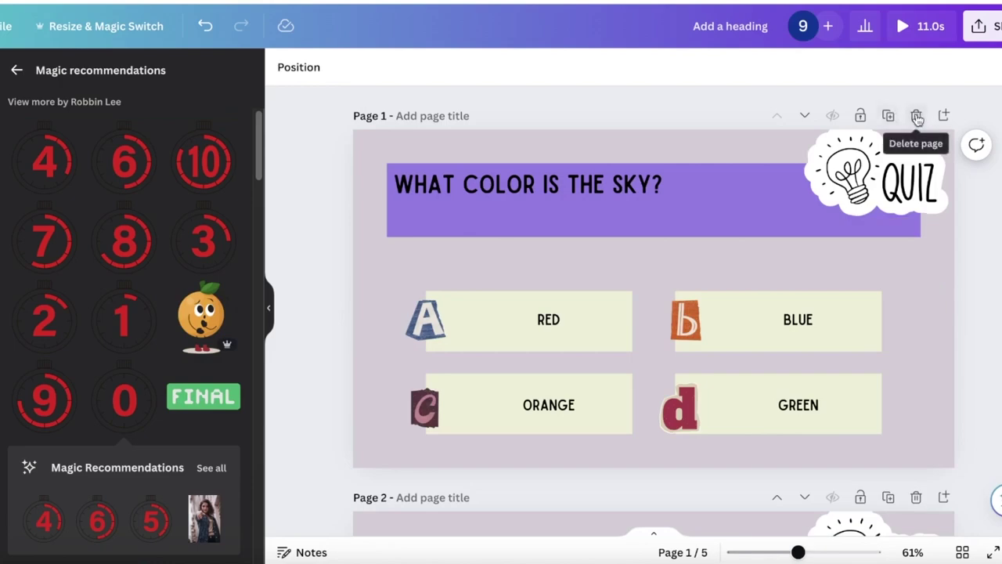
# Delete the extra pages and undo the accidental deletion of the first page
pyautogui.click(916, 115)
pyautogui.click(915, 115)
pyautogui.click(915, 115)
pyautogui.click(916, 115)
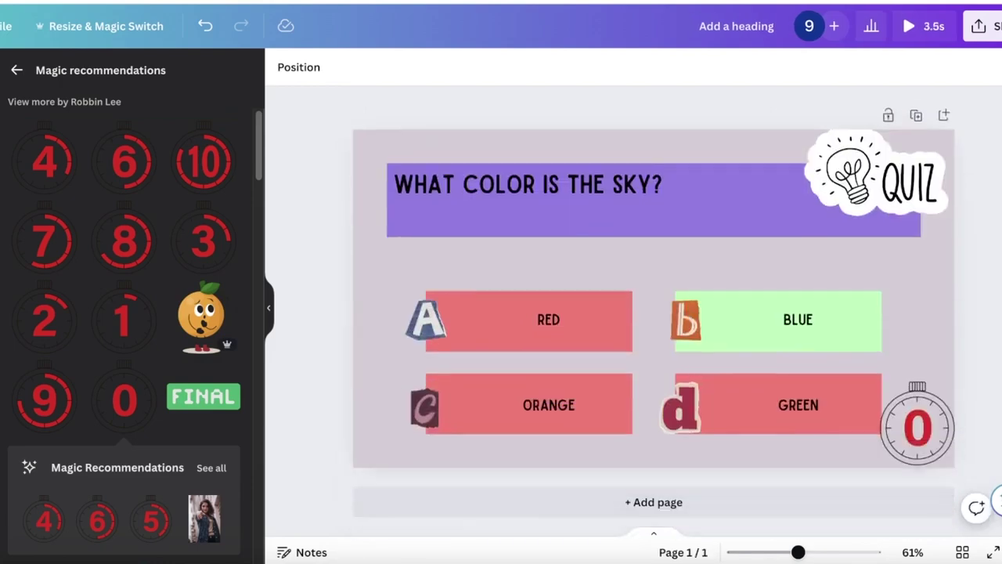
pyautogui.hotkey('ctrl', 'z')
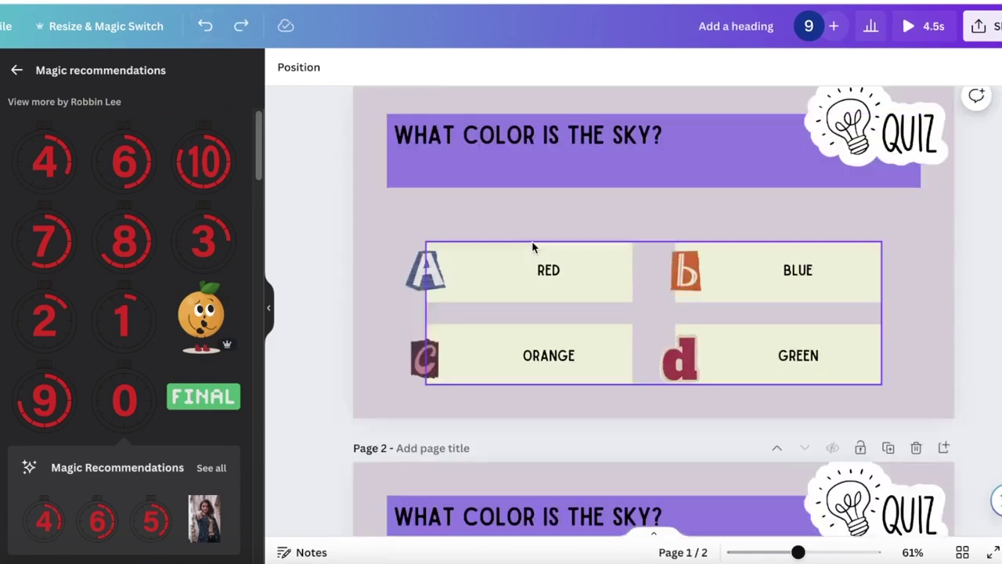
# Return to the timer results and select page 1's heading question text
pyautogui.click(17, 70)
pyautogui.scroll(5, 395, 231)
pyautogui.click(507, 215)
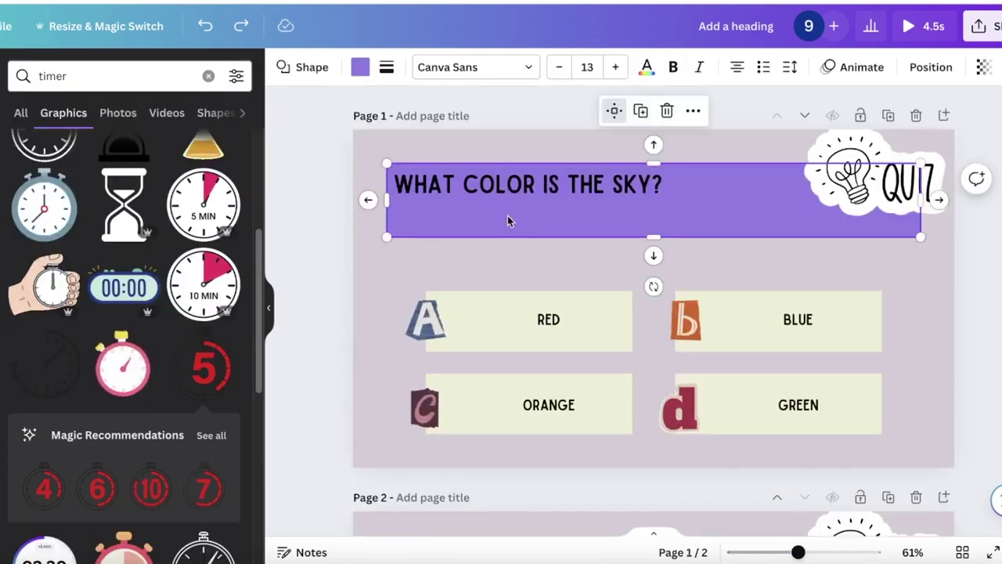
pyautogui.click(493, 190)
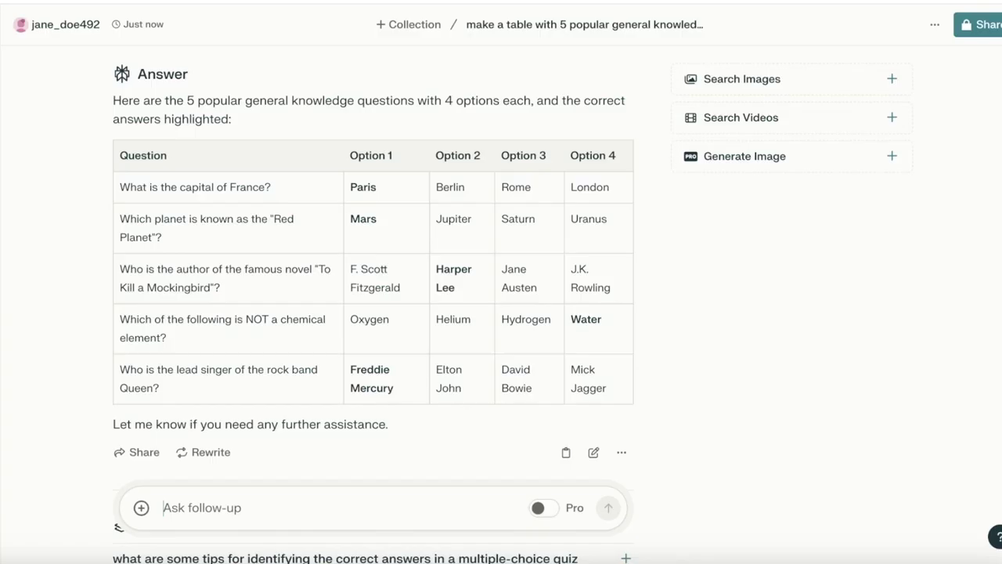
pyautogui.scroll(1, 230, 188)
pyautogui.scroll(-1, 230, 190)
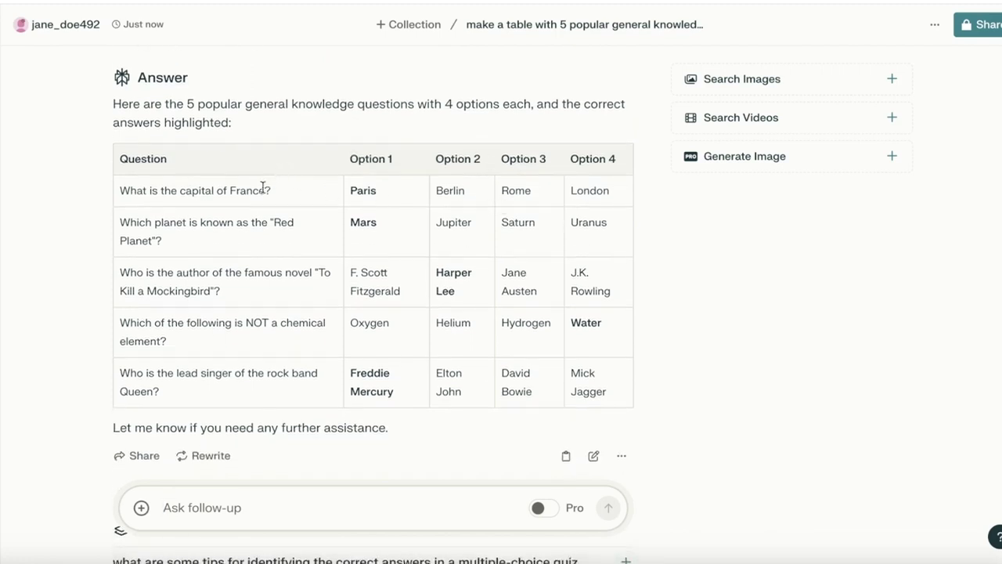
# Copy the five question rows with their four options, excluding the table header
pyautogui.click(562, 454)
pyautogui.moveTo(120, 186); pyautogui.dragTo(631, 398)
pyautogui.rightClick(357, 180)
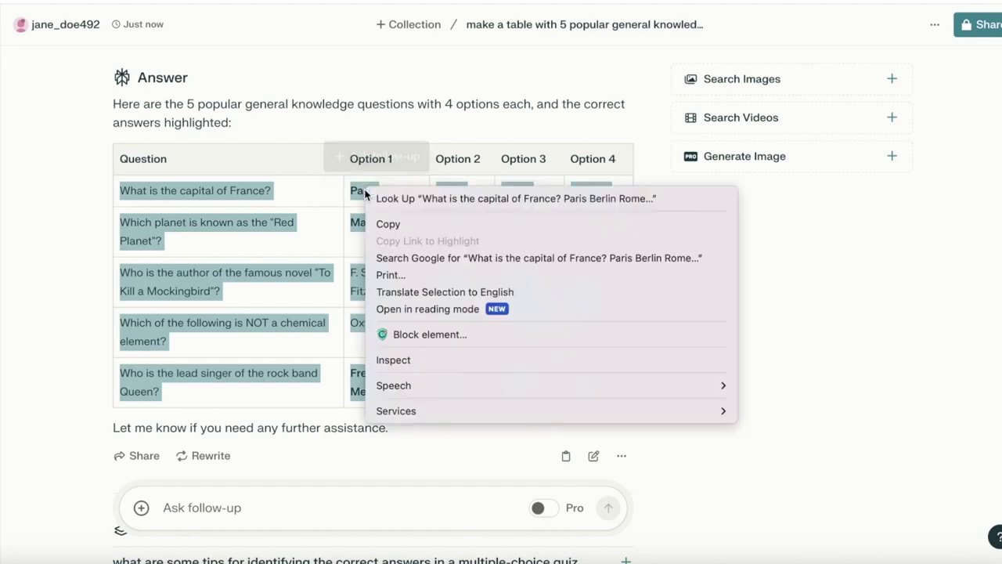
pyautogui.click(391, 224)
# Paste the quiz table into cell A1 of a new blank Excel workbook
pyautogui.click(649, 561)
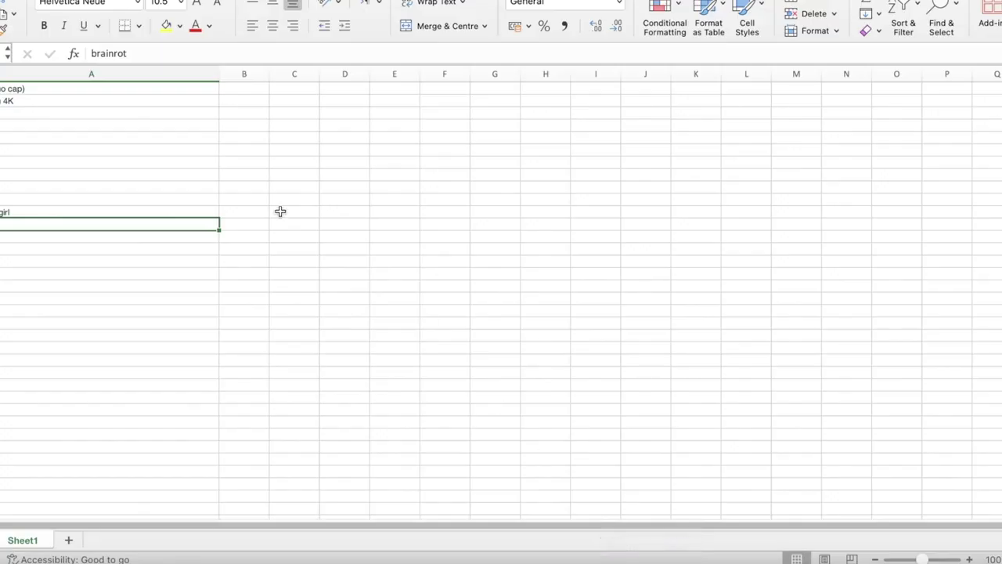
pyautogui.press('super+shift+p')
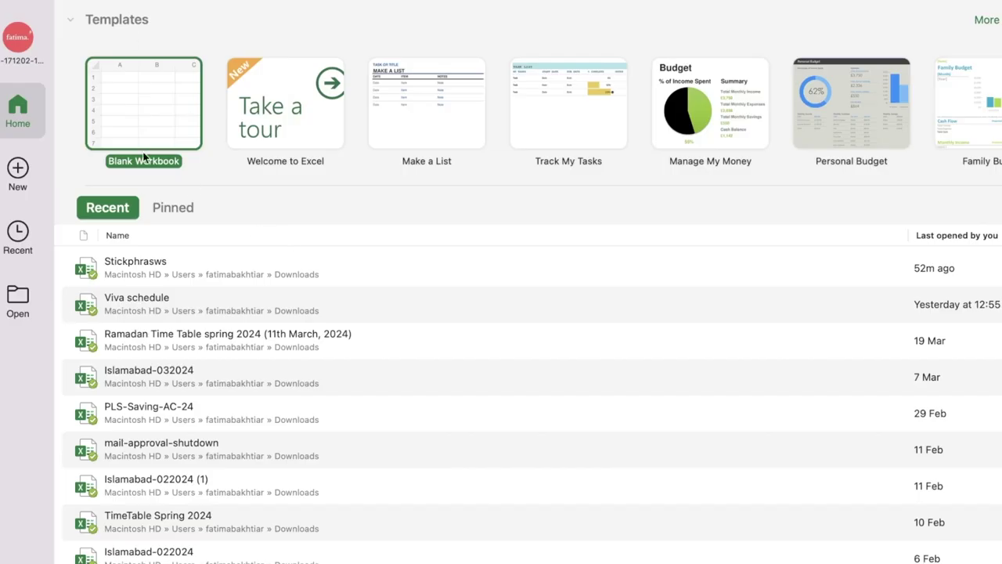
pyautogui.click(134, 123)
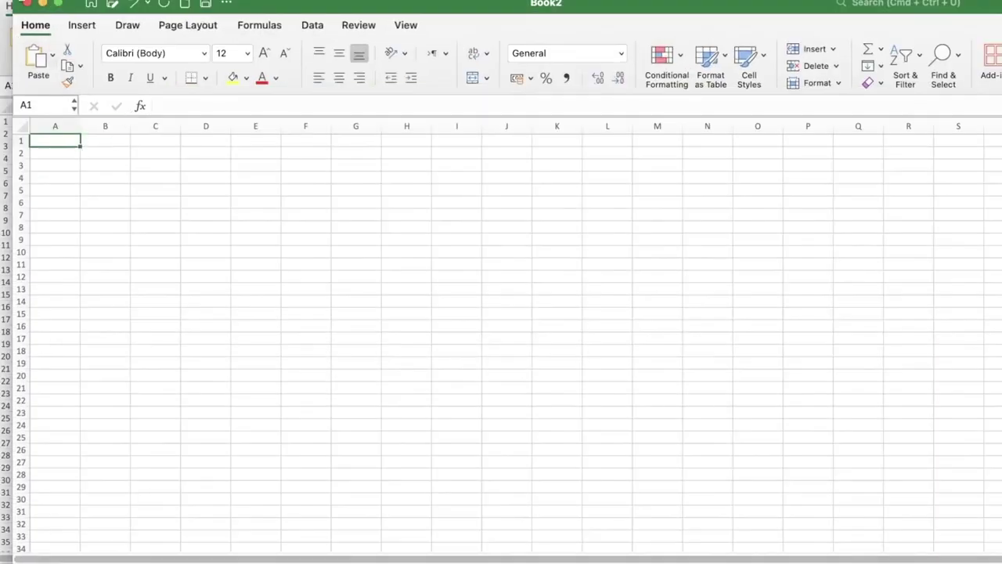
pyautogui.rightClick(67, 138)
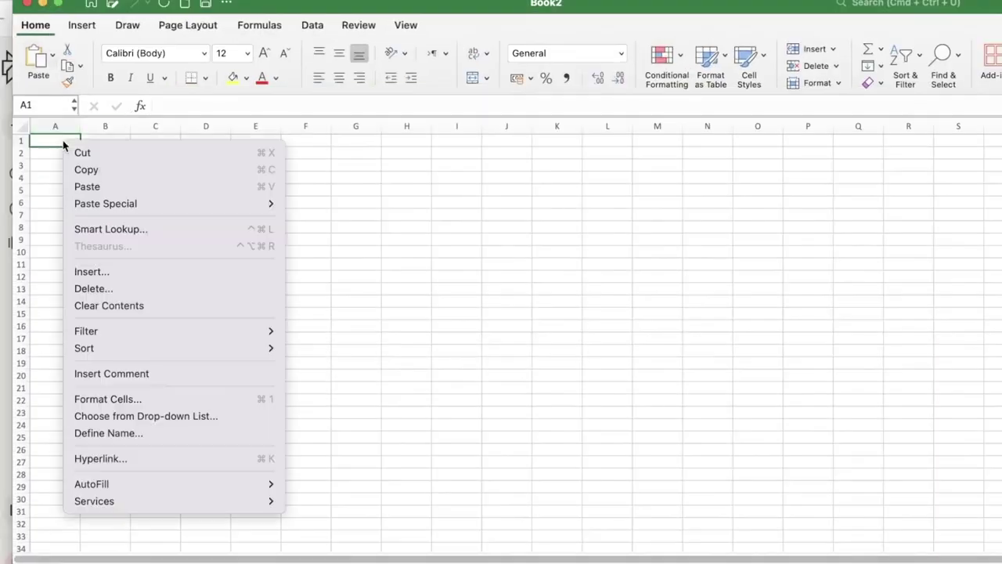
pyautogui.click(84, 183)
# Widen columns A to E so the full questions and answers show
pyautogui.moveTo(275, 129); pyautogui.dragTo(517, 129)
pyautogui.moveTo(223, 126); pyautogui.dragTo(358, 126)
pyautogui.moveTo(176, 123); pyautogui.dragTo(224, 126)
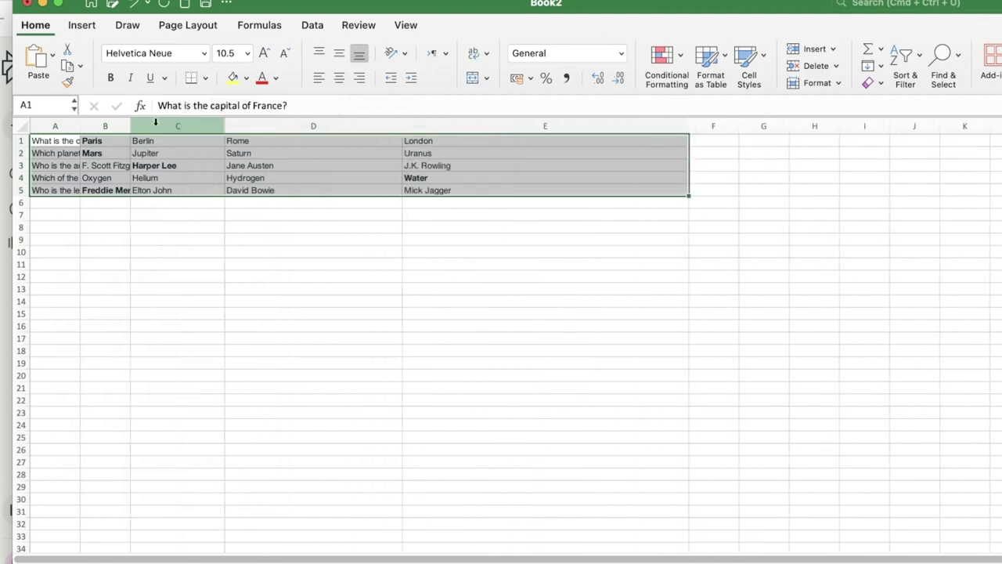
pyautogui.moveTo(130, 126); pyautogui.dragTo(213, 123)
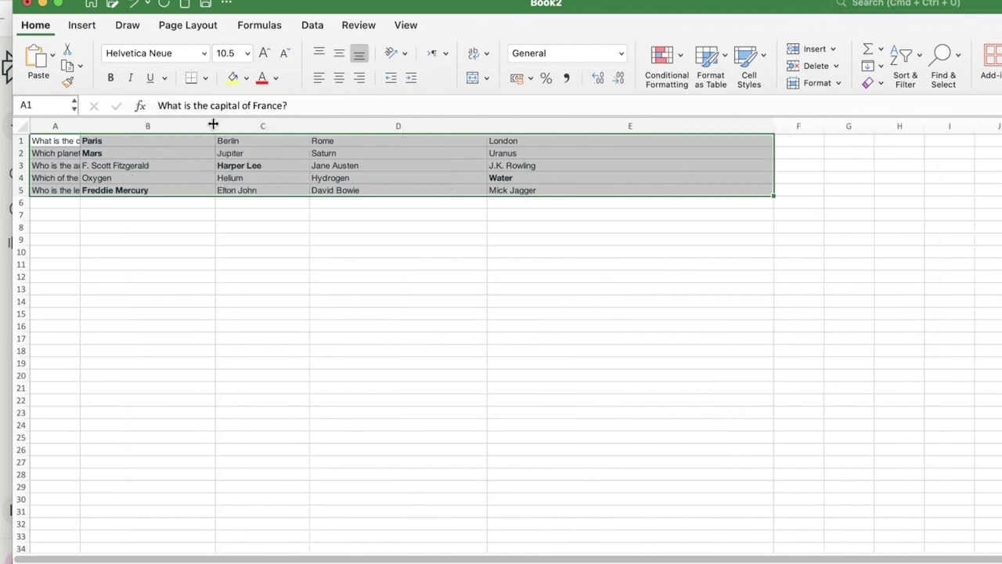
pyautogui.moveTo(81, 126); pyautogui.dragTo(217, 123)
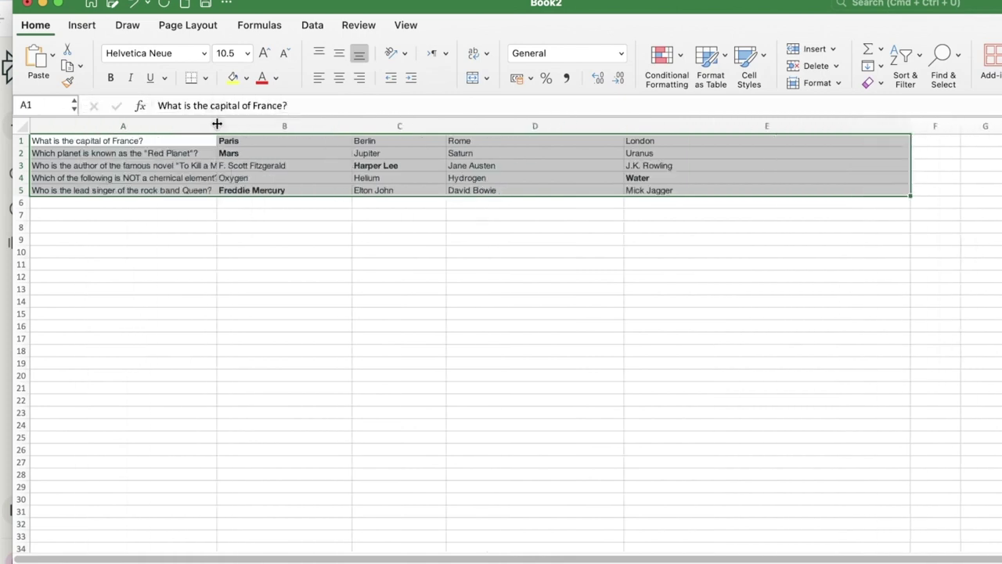
pyautogui.doubleClick(219, 125)
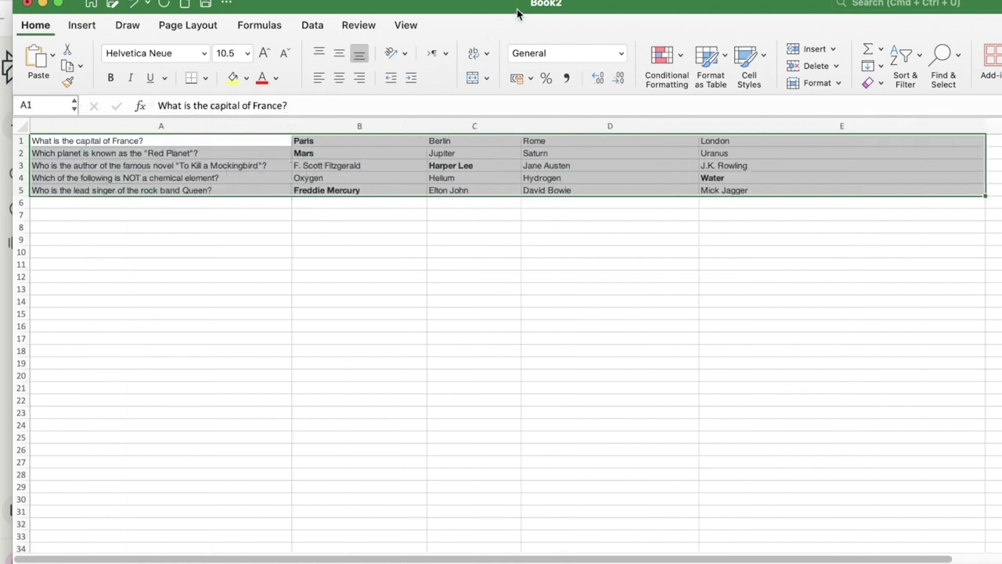
# Save the workbook as 'quizquestions' and minimise Excel
pyautogui.click(206, 3)
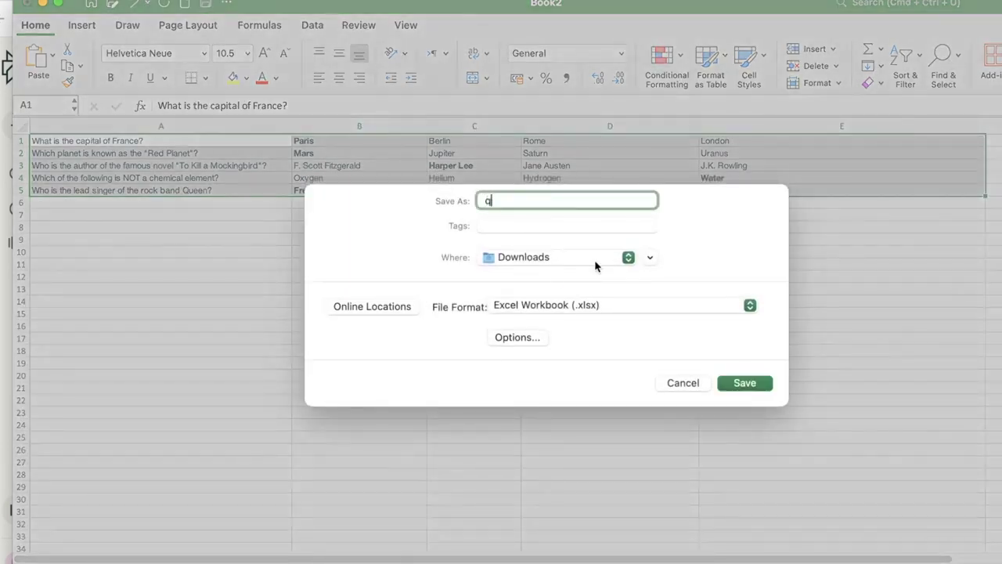
pyautogui.write('quizquestions')
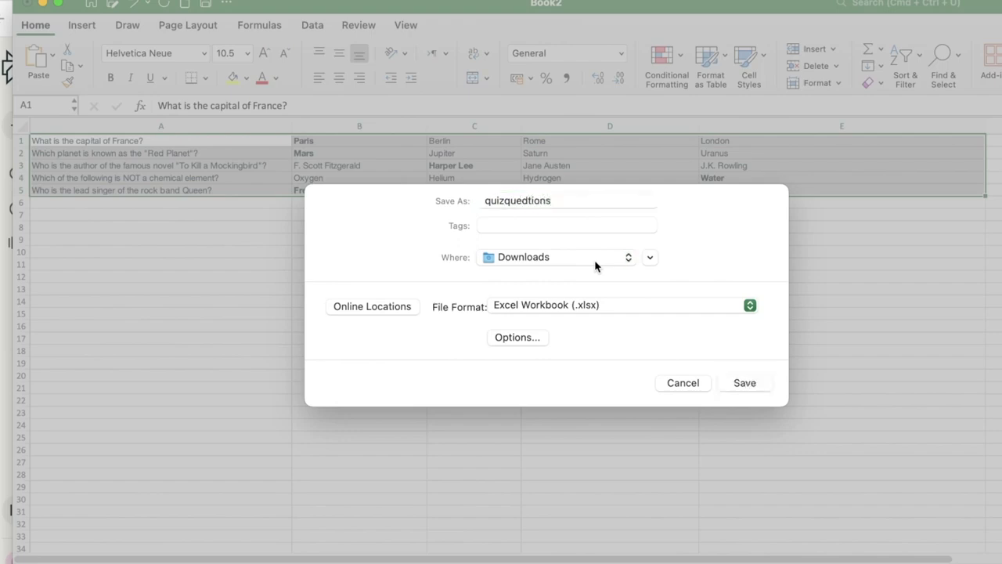
pyautogui.press('Return')
pyautogui.click(42, 6)
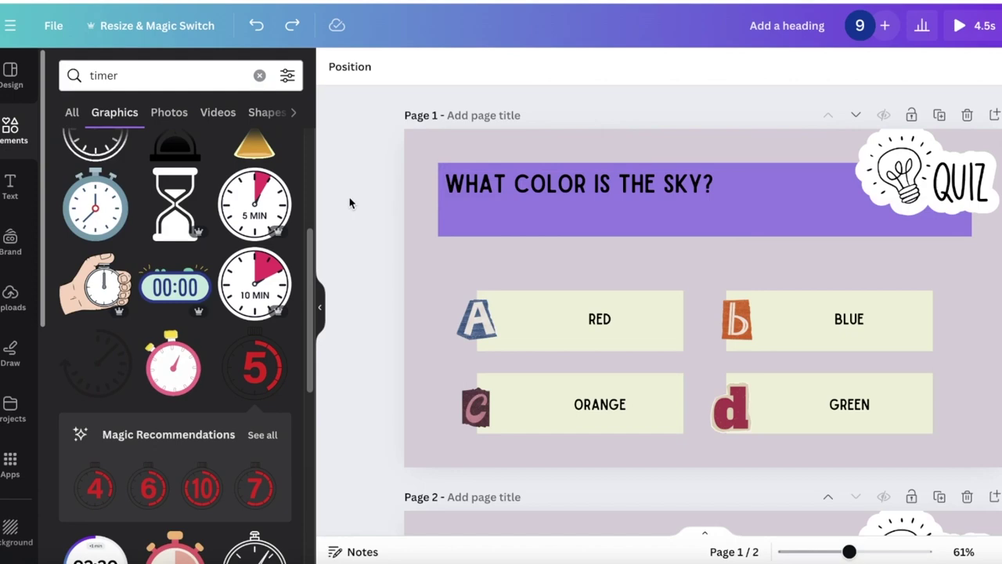
# Find the Bulk create app in Canva's Apps by searching 'create'
pyautogui.click(12, 460)
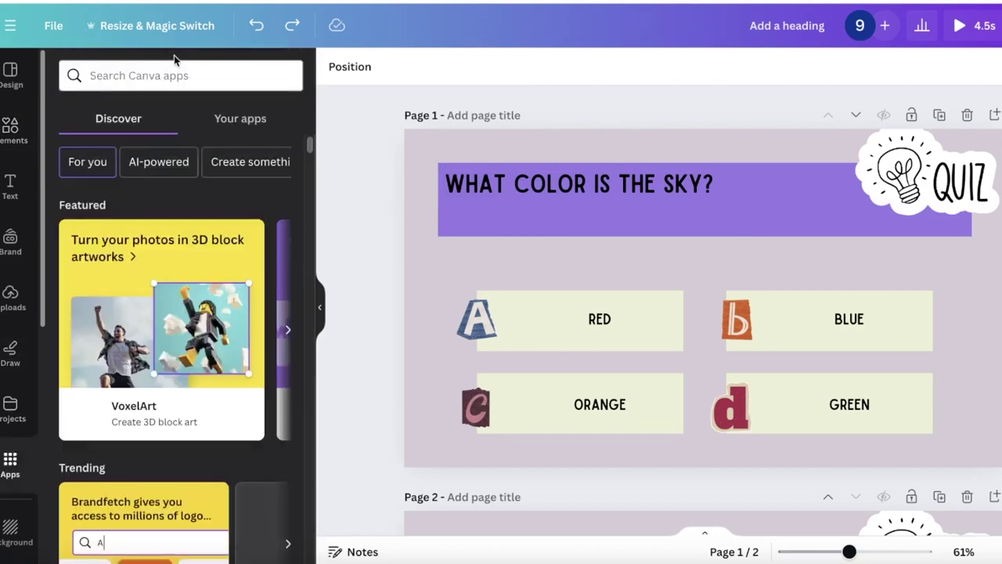
pyautogui.write('create')
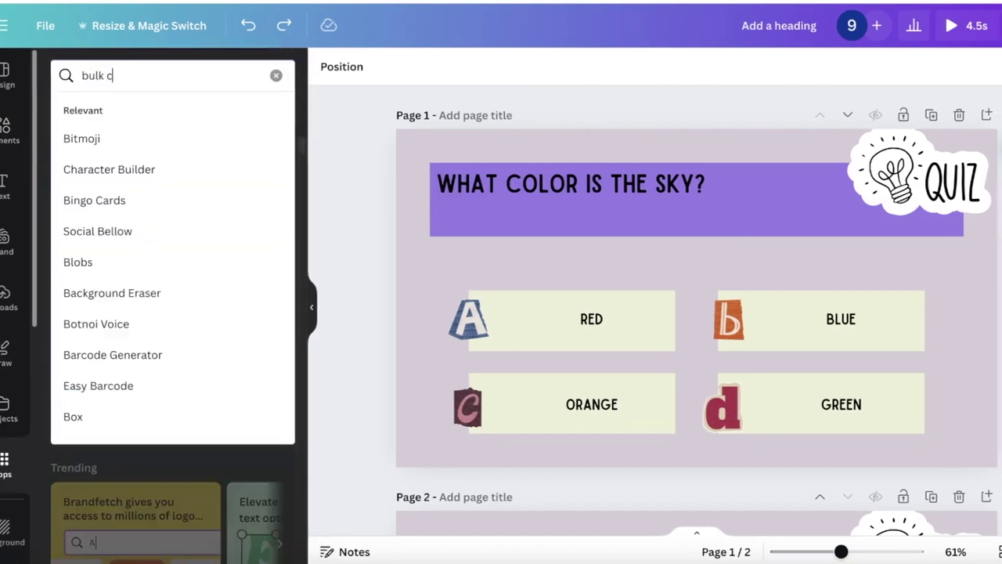
pyautogui.press('Return')
pyautogui.click(62, 132)
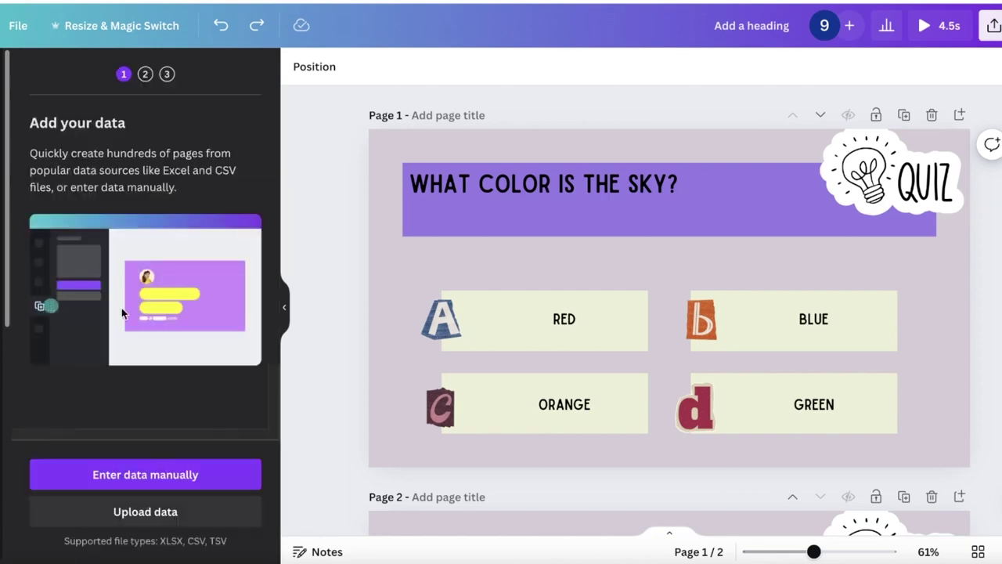
# Upload quizquedtions.xlsx from Downloads and choose Sheet1 as the data source
pyautogui.click(172, 509)
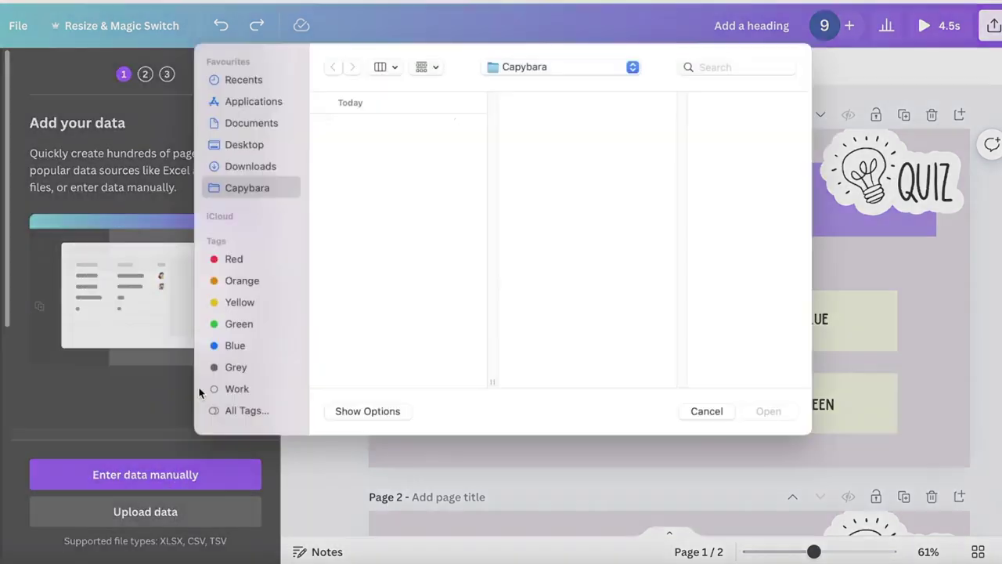
pyautogui.click(259, 177)
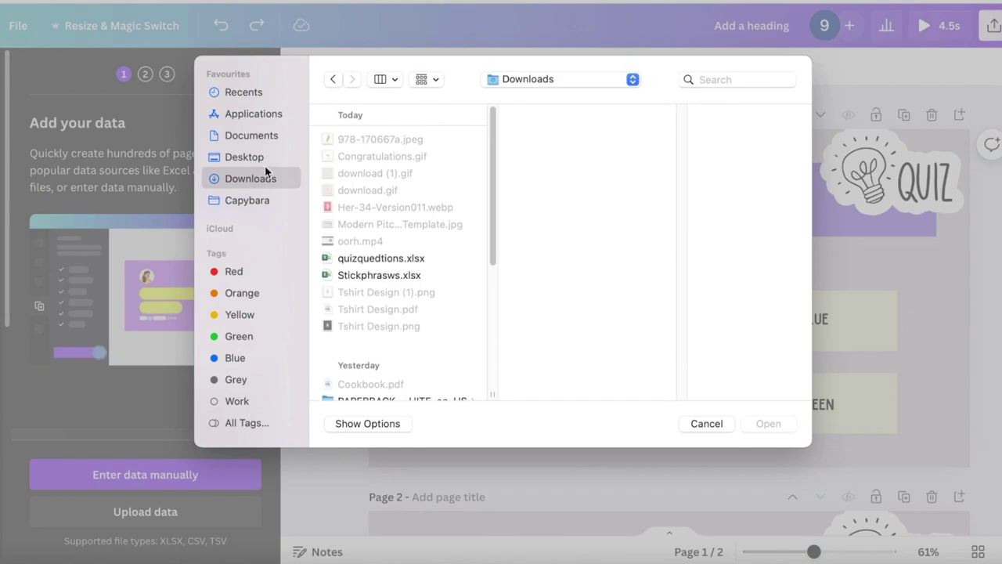
pyautogui.click(329, 259)
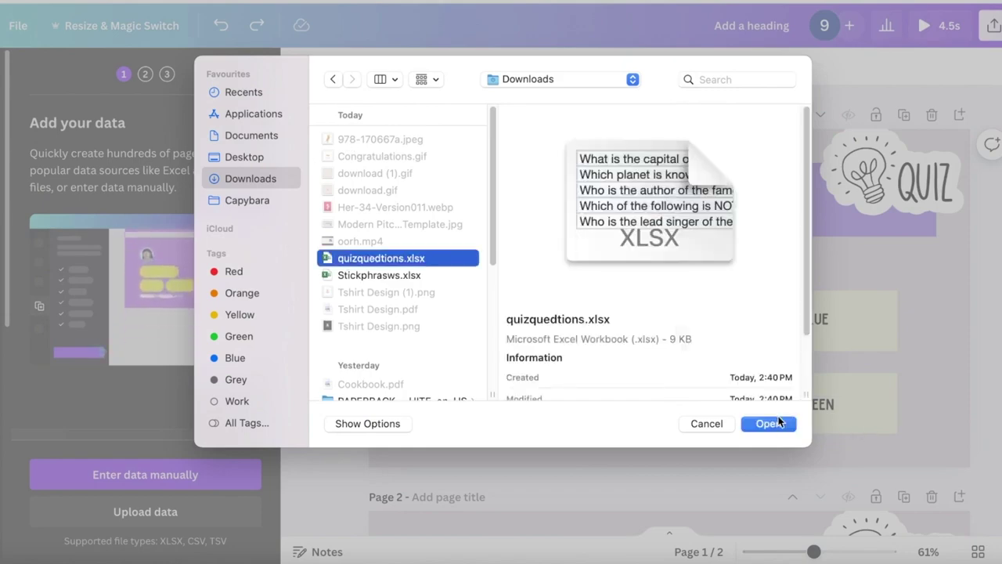
pyautogui.click(768, 423)
pyautogui.click(112, 155)
pyautogui.click(105, 197)
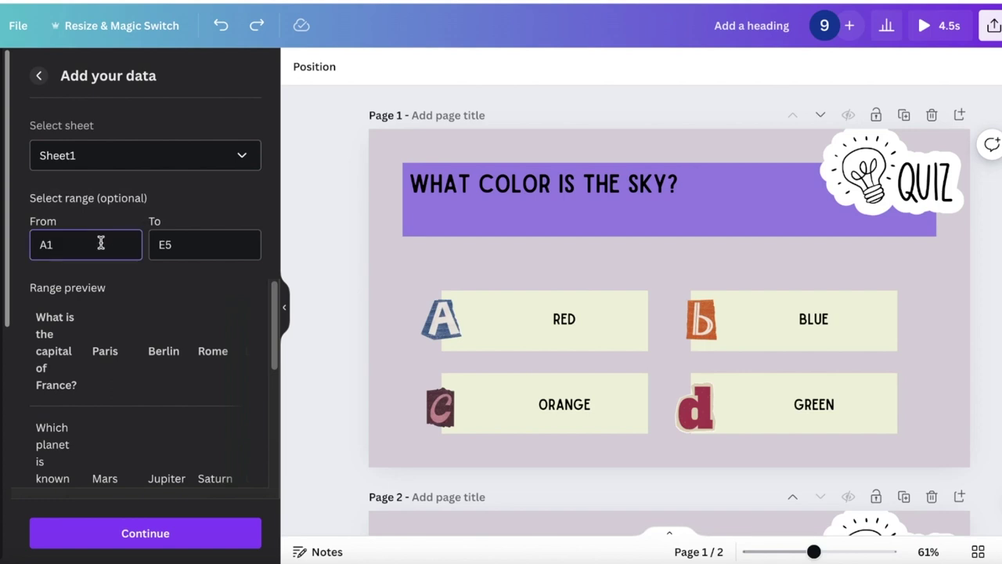
pyautogui.click(506, 187)
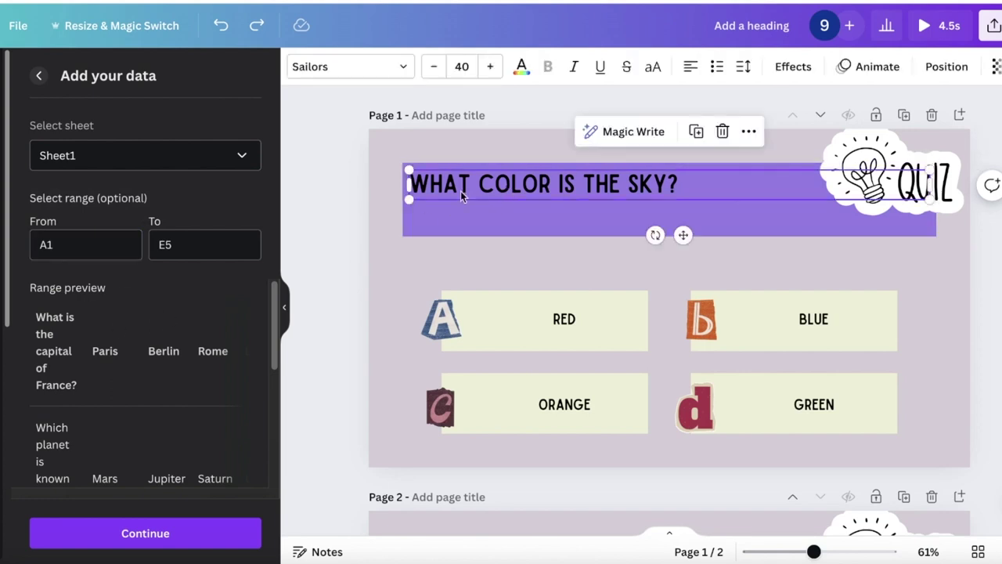
pyautogui.scroll(-1, 164, 294)
pyautogui.scroll(1, 146, 313)
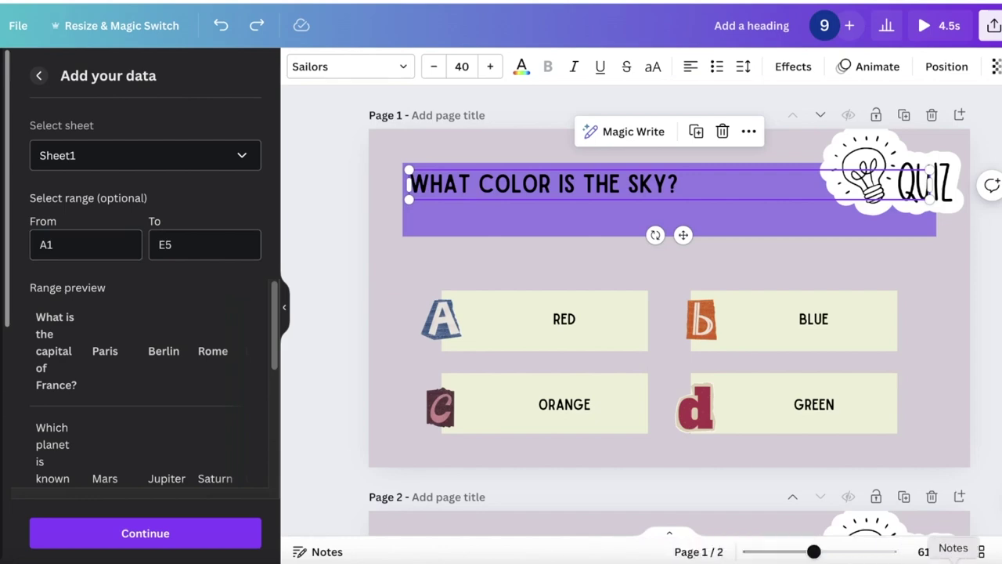
pyautogui.press('super+Tab')
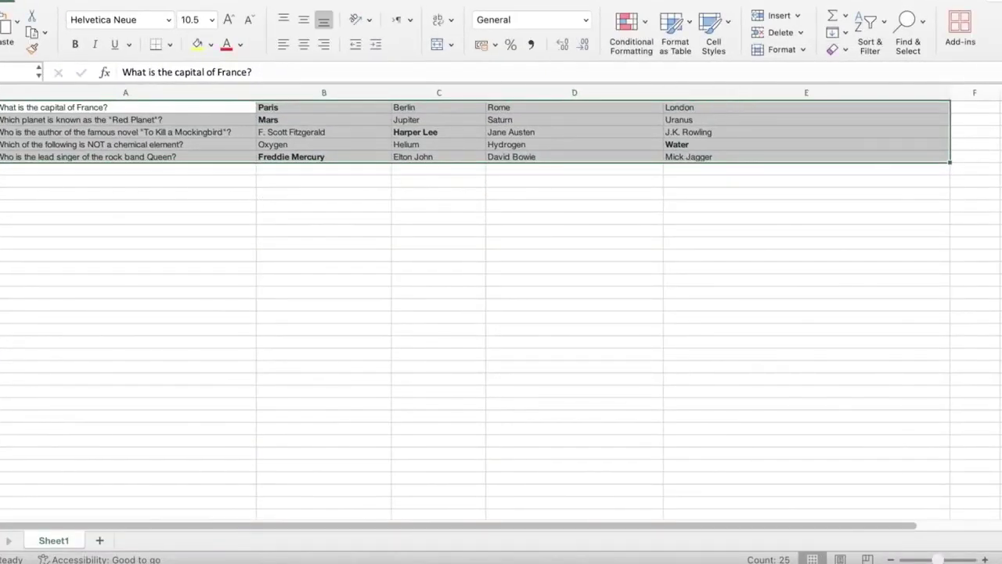
pyautogui.press('super+Tab')
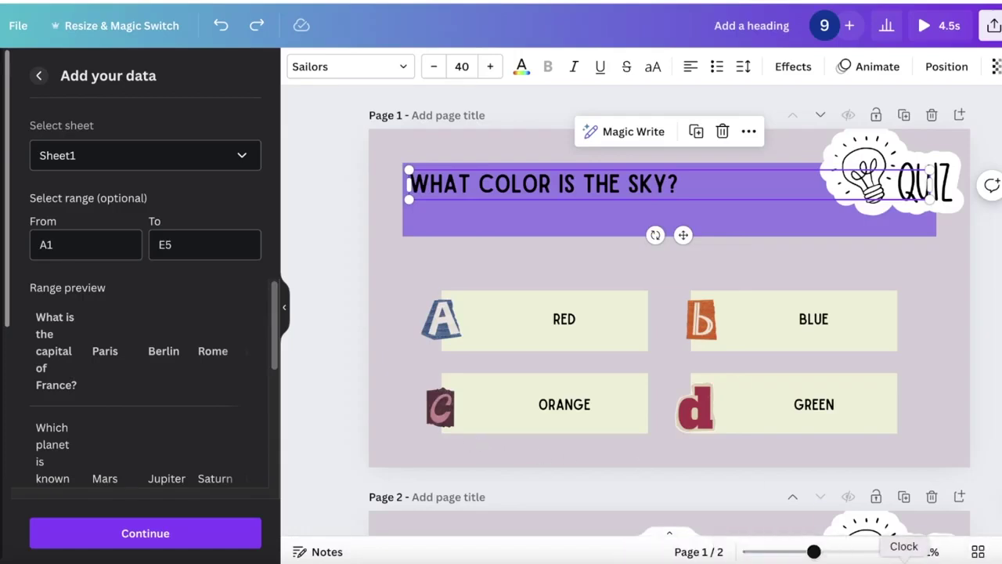
pyautogui.click(665, 559)
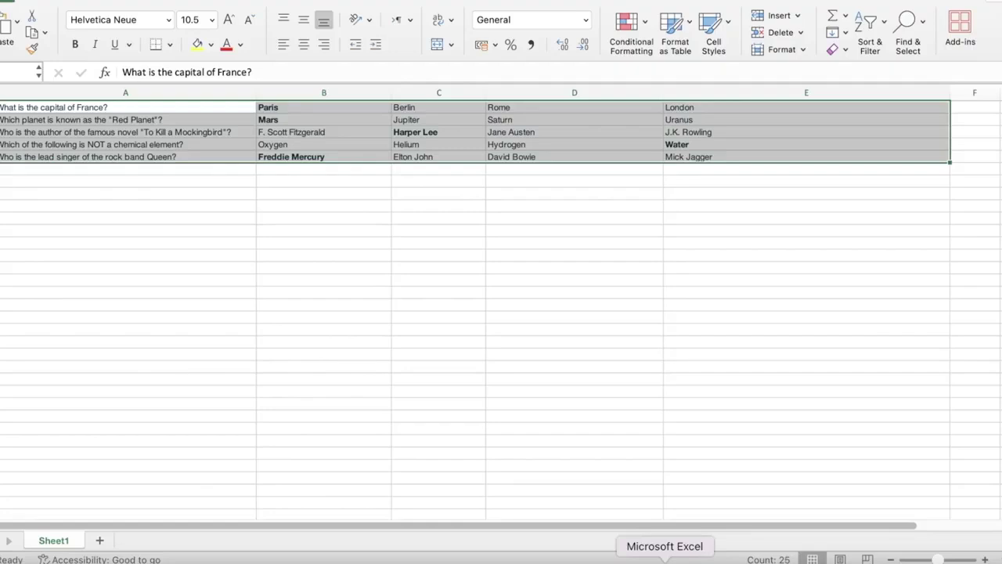
pyautogui.click(40, 132)
pyautogui.click(24, 92)
pyautogui.doubleClick(24, 105)
pyautogui.press('Escape')
pyautogui.moveTo(16, 107); pyautogui.dragTo(564, 177)
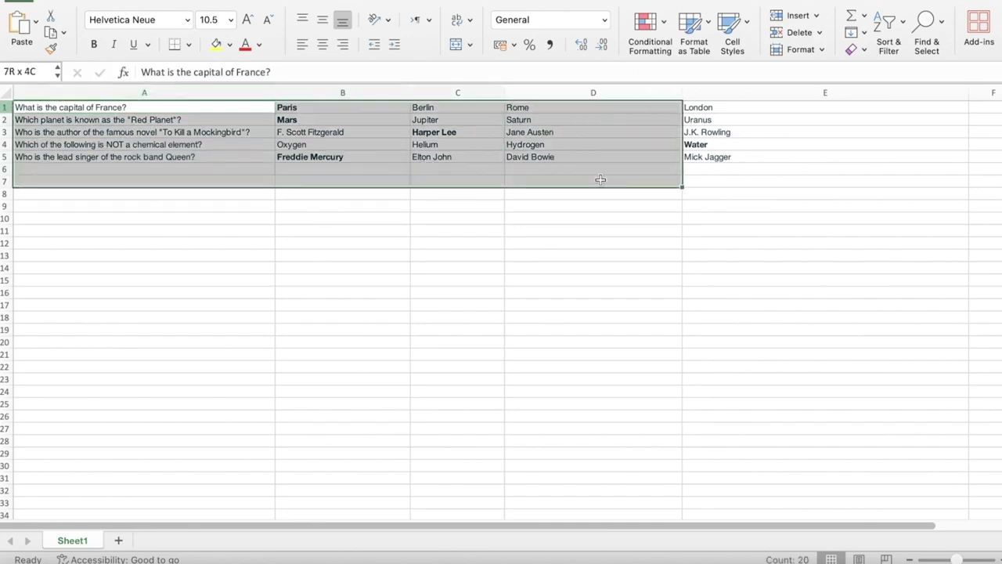
pyautogui.click(556, 221)
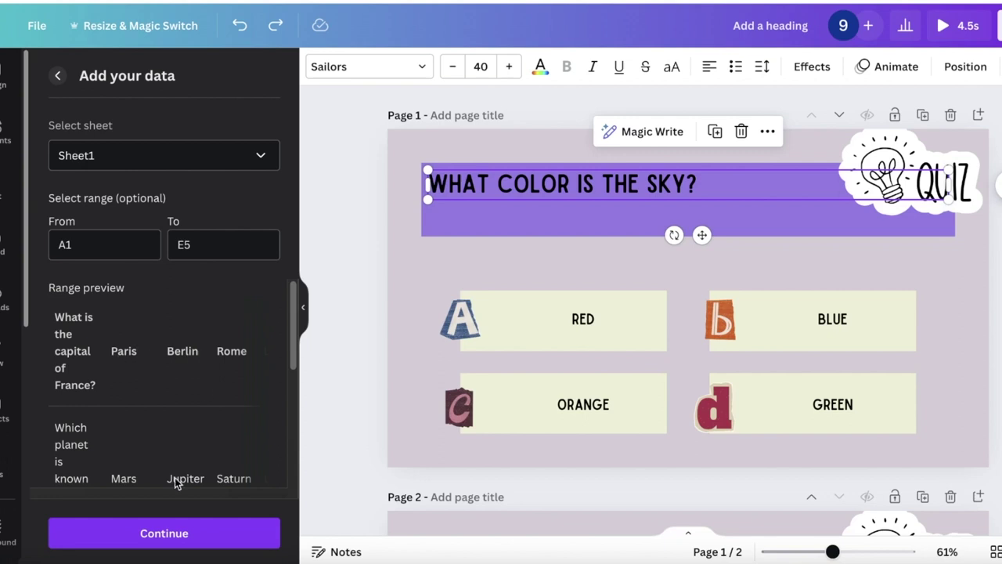
# Confirm the Sheet1 data range and link the heading to the question field
pyautogui.scroll(-5, 180, 481)
pyautogui.scroll(5, 255, 379)
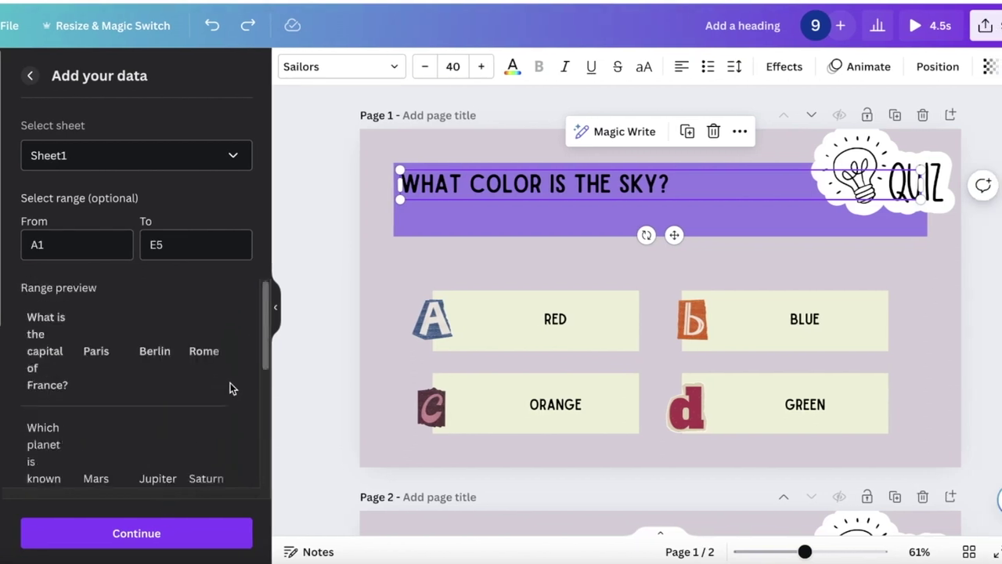
pyautogui.click(137, 158)
pyautogui.click(138, 196)
pyautogui.click(151, 535)
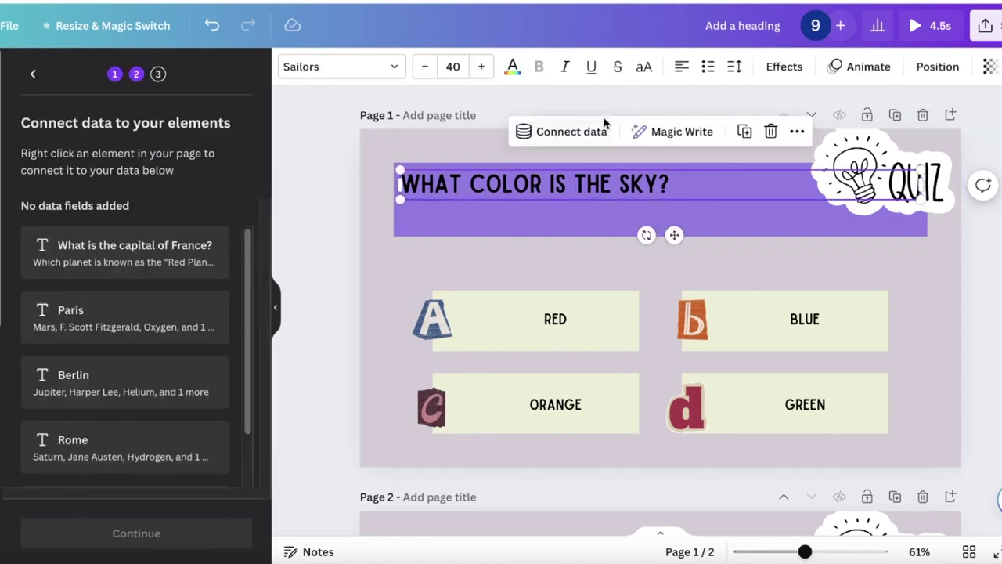
pyautogui.click(560, 134)
pyautogui.click(598, 249)
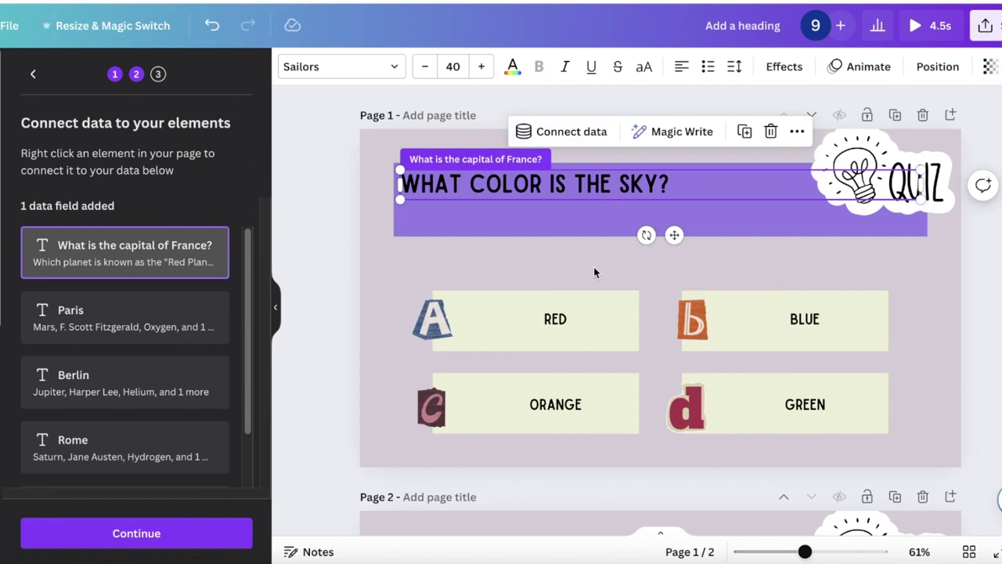
# Link the RED, BLUE, ORANGE and GREEN boxes to Paris, Berlin, Rome and London
pyautogui.click(551, 319)
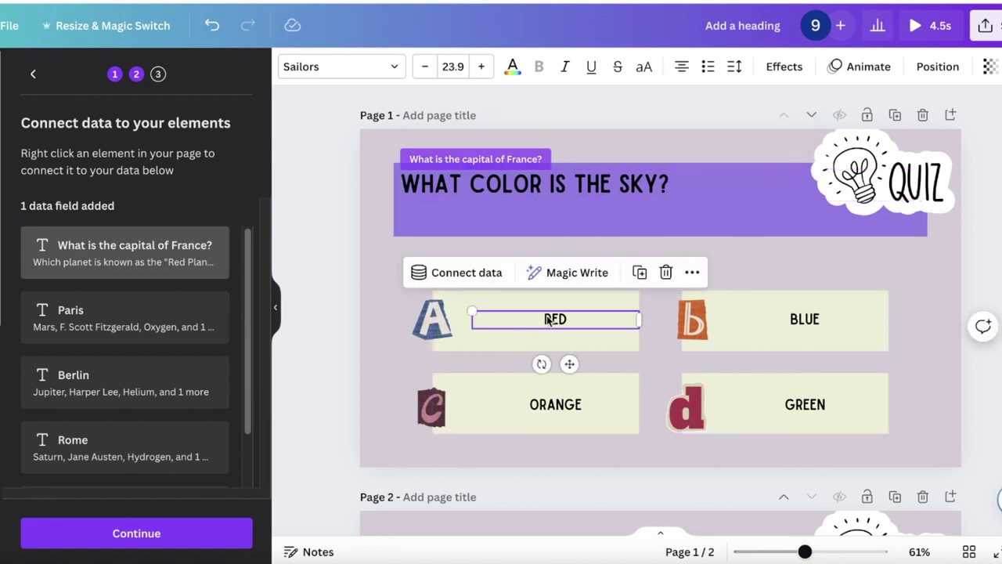
pyautogui.click(481, 272)
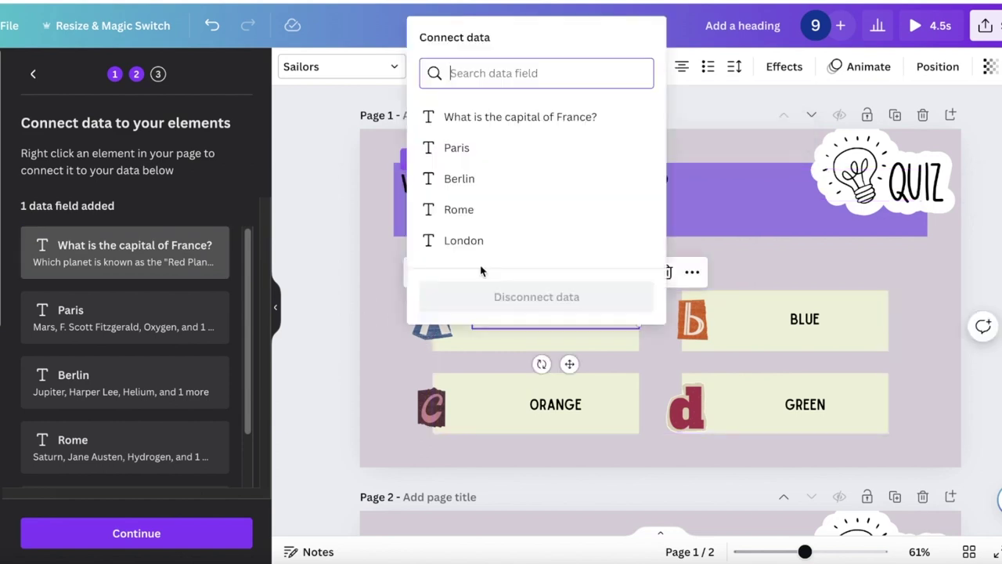
pyautogui.click(451, 151)
pyautogui.click(749, 321)
pyautogui.click(716, 272)
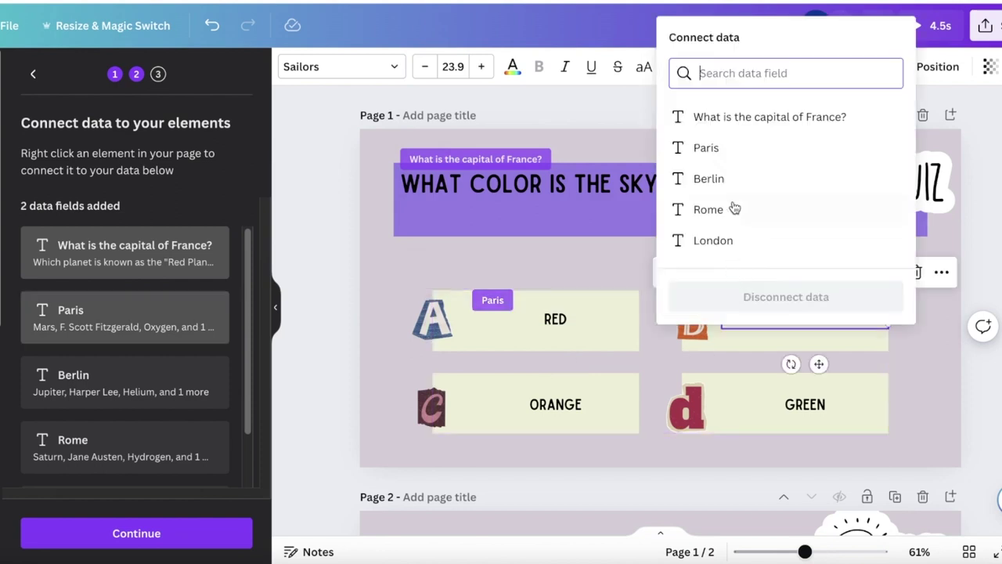
pyautogui.click(729, 179)
pyautogui.click(545, 409)
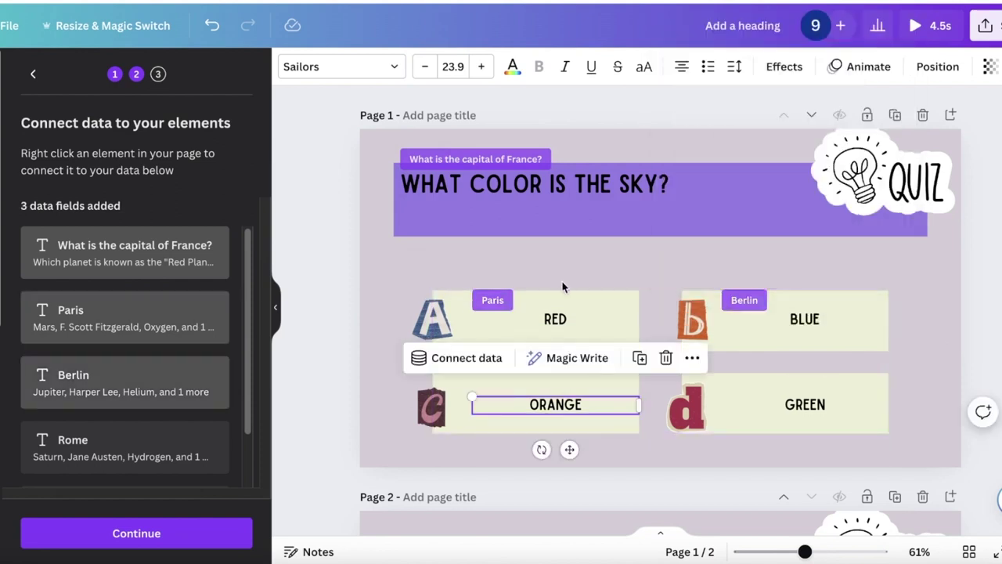
pyautogui.click(462, 357)
pyautogui.click(463, 225)
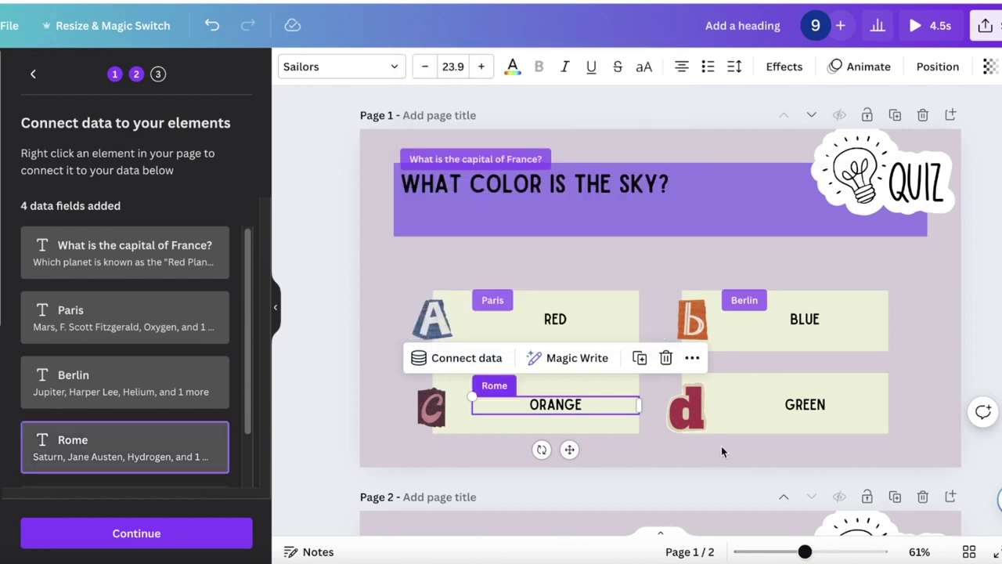
pyautogui.click(790, 411)
pyautogui.click(704, 357)
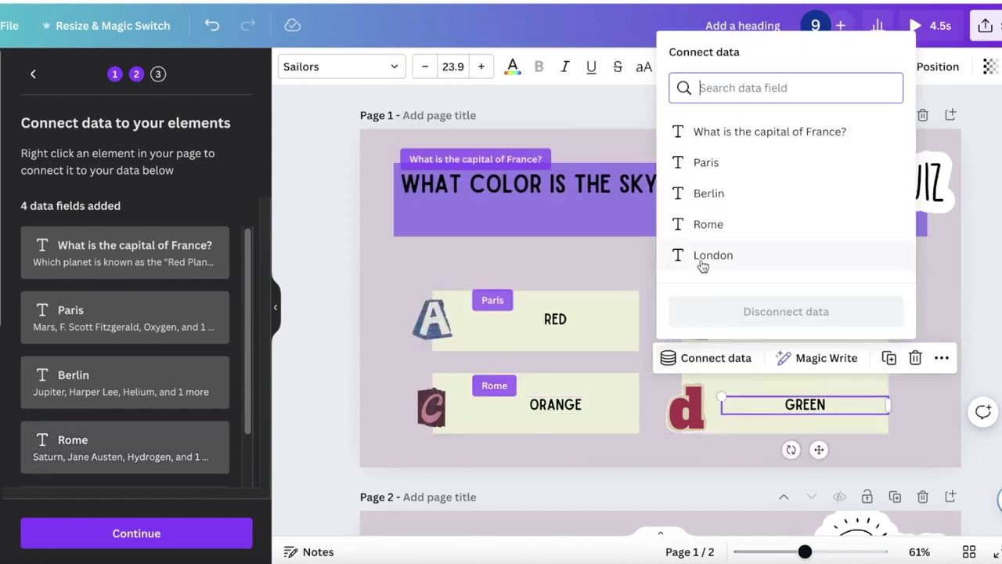
pyautogui.click(702, 256)
pyautogui.click(934, 274)
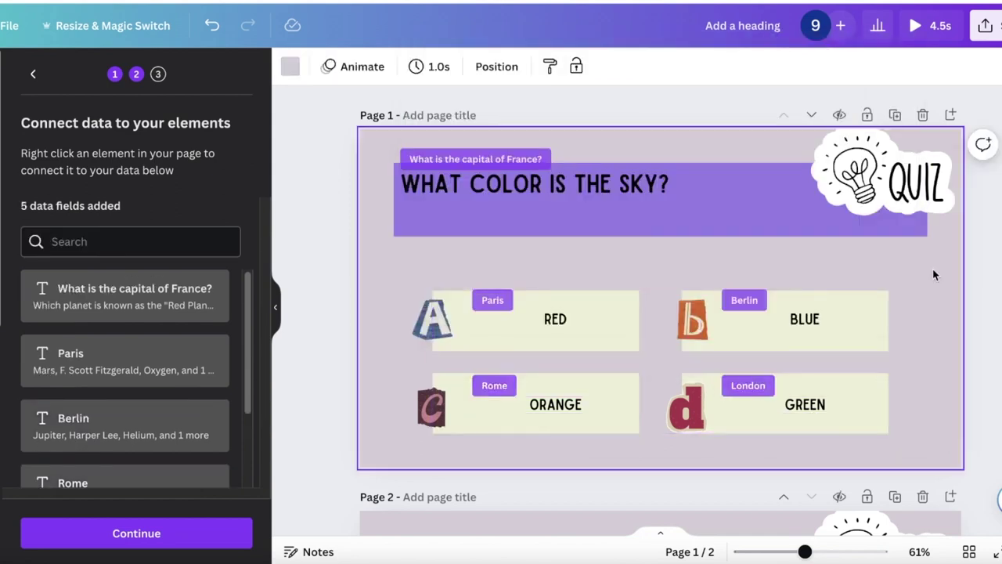
# Generate the 4 quiz designs from the data and review the new pages
pyautogui.click(144, 537)
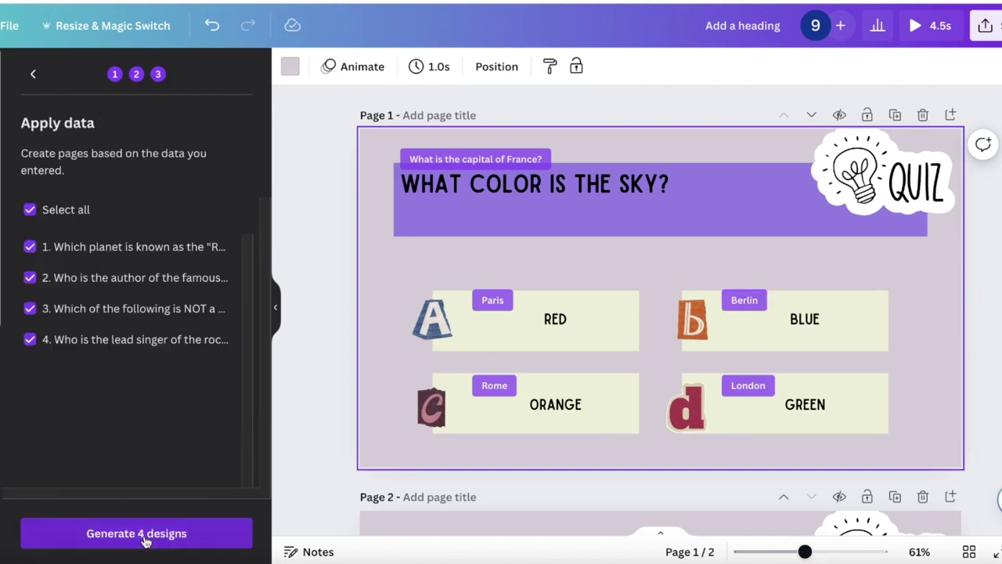
pyautogui.click(145, 537)
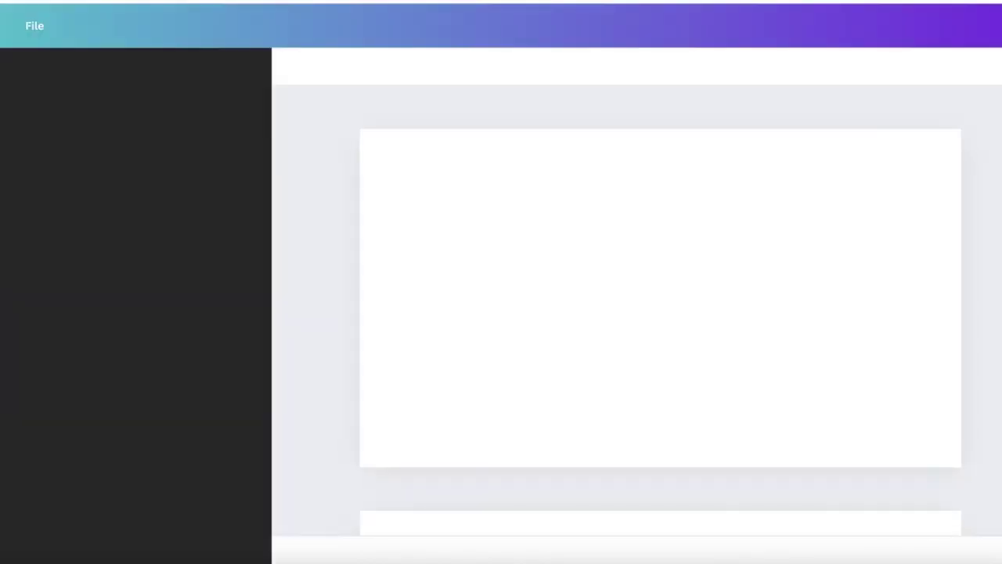
pyautogui.scroll(-8, 660, 310)
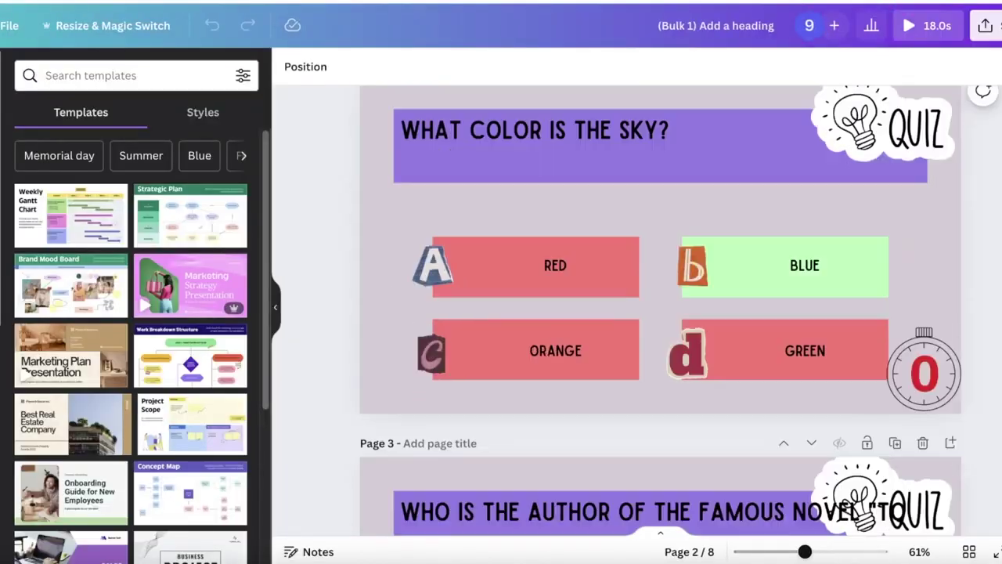
pyautogui.scroll(-12, 660, 309)
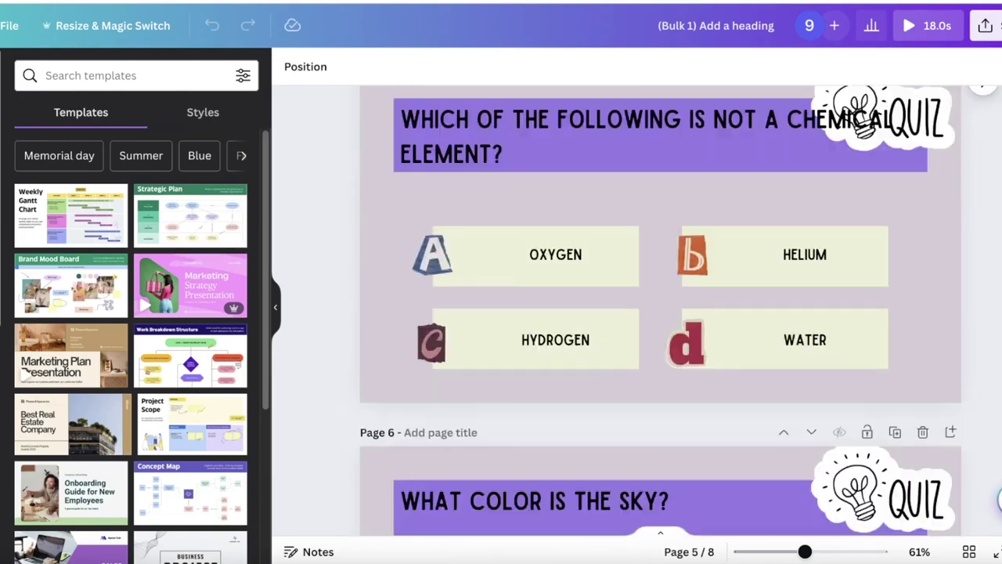
pyautogui.scroll(-6, 660, 310)
pyautogui.scroll(20, 659, 310)
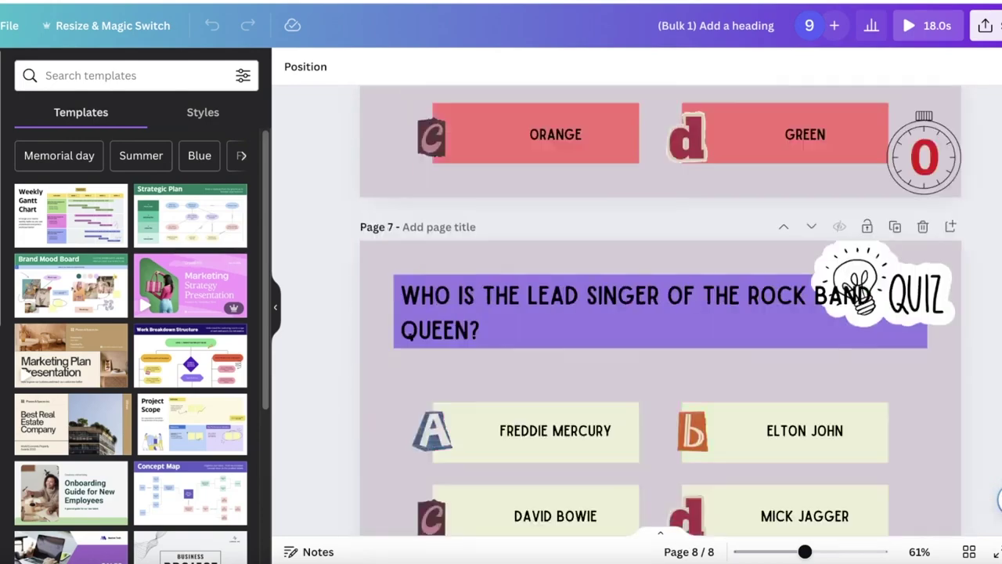
pyautogui.scroll(-5, 768, 305)
pyautogui.scroll(5, 769, 305)
pyautogui.scroll(-5, 769, 305)
pyautogui.scroll(2, 921, 334)
# Delete the leftover sky question page and shrink page 1's heading clear of QUIZ
pyautogui.click(921, 226)
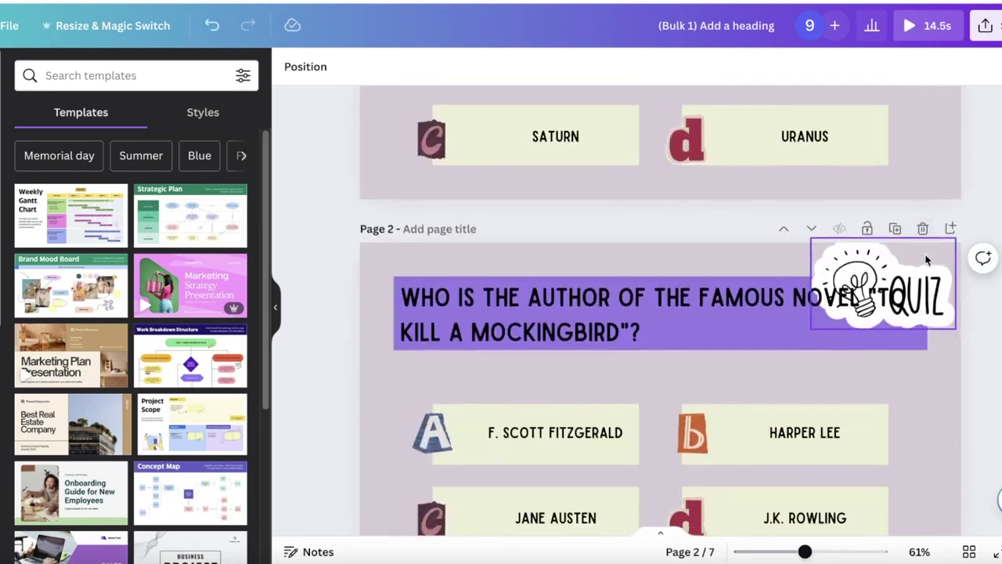
pyautogui.scroll(4, 569, 172)
pyautogui.click(912, 191)
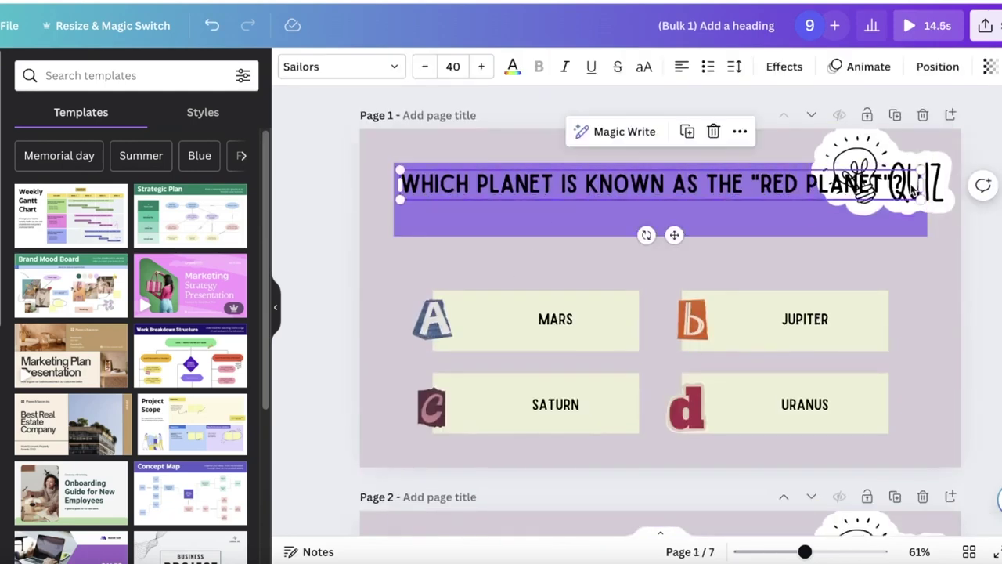
pyautogui.moveTo(921, 201); pyautogui.dragTo(792, 191)
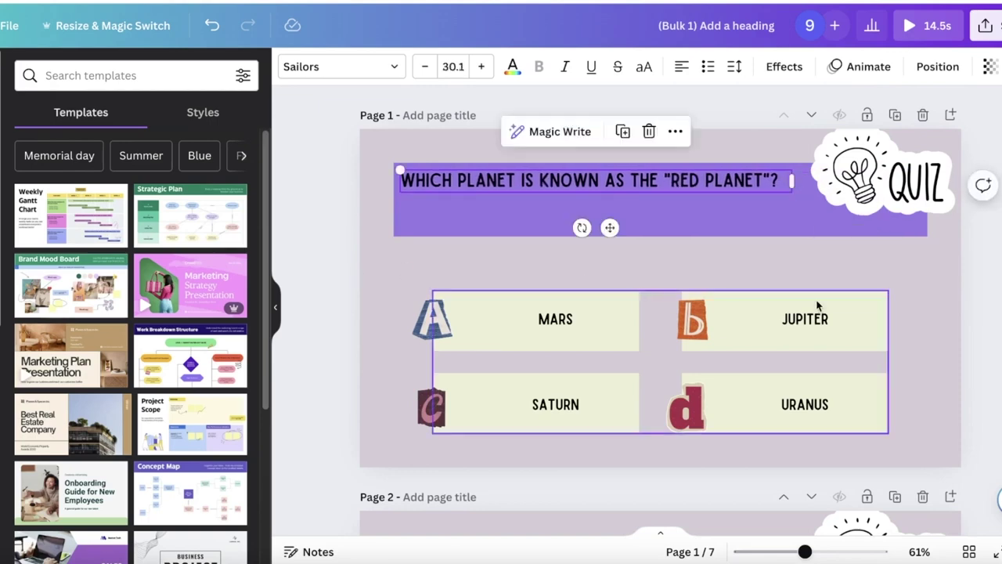
pyautogui.scroll(-5, 627, 282)
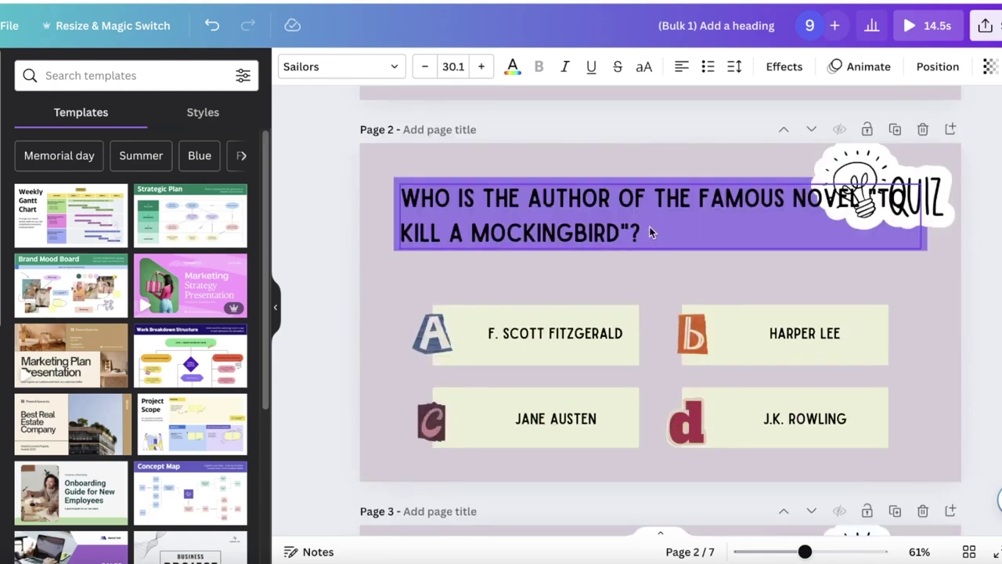
# Shrink the question headings on pages 2 and 4 to clear the QUIZ sticker
pyautogui.click(921, 245)
pyautogui.moveTo(918, 250); pyautogui.dragTo(756, 229)
pyautogui.scroll(-4, 892, 282)
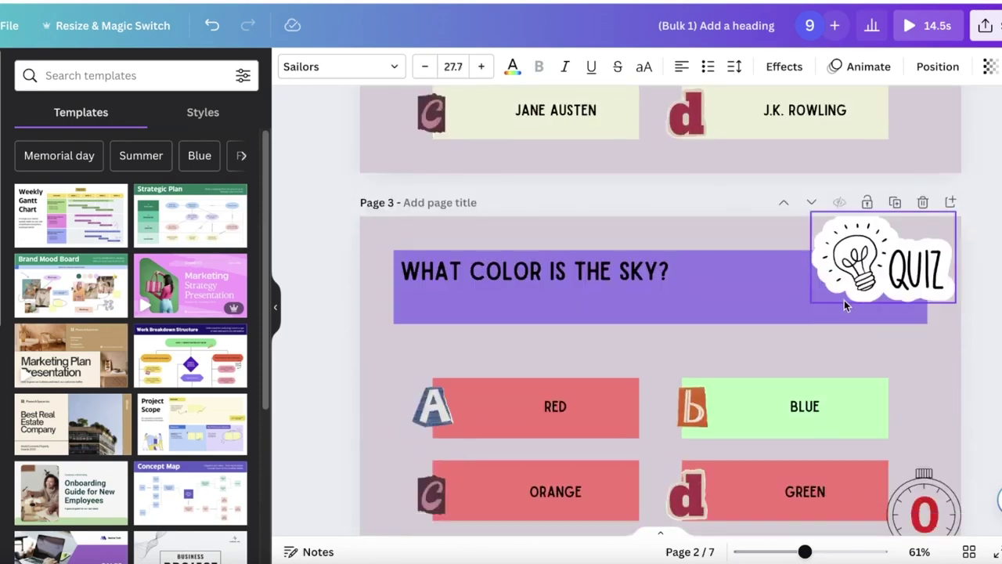
pyautogui.scroll(-8, 464, 275)
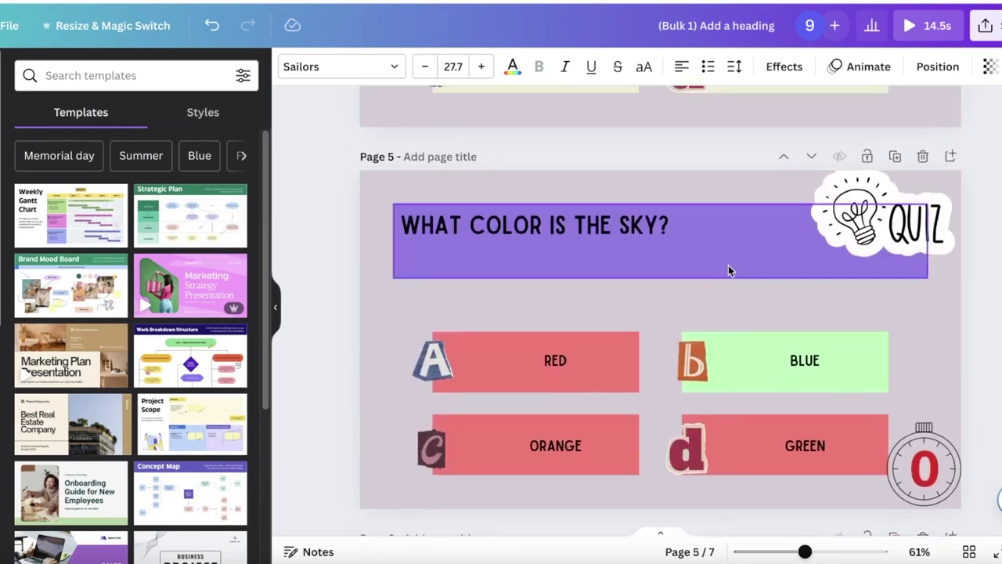
pyautogui.scroll(8, 725, 267)
pyautogui.scroll(-3, 730, 267)
pyautogui.click(917, 352)
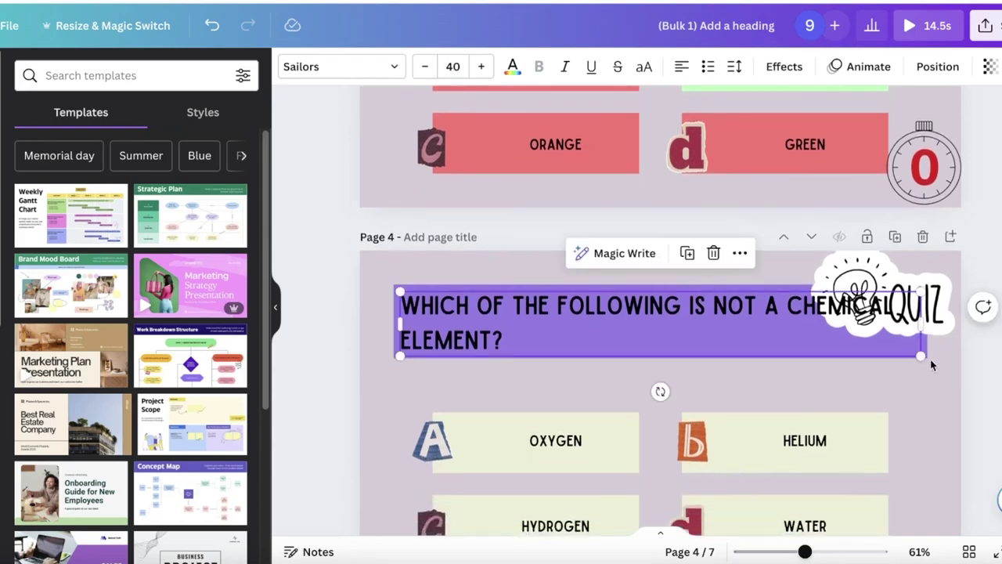
pyautogui.moveTo(918, 352); pyautogui.dragTo(796, 330)
# Duplicate page 4, the chemical-element question, and select its HYDROGEN answer box
pyautogui.scroll(-2, 798, 332)
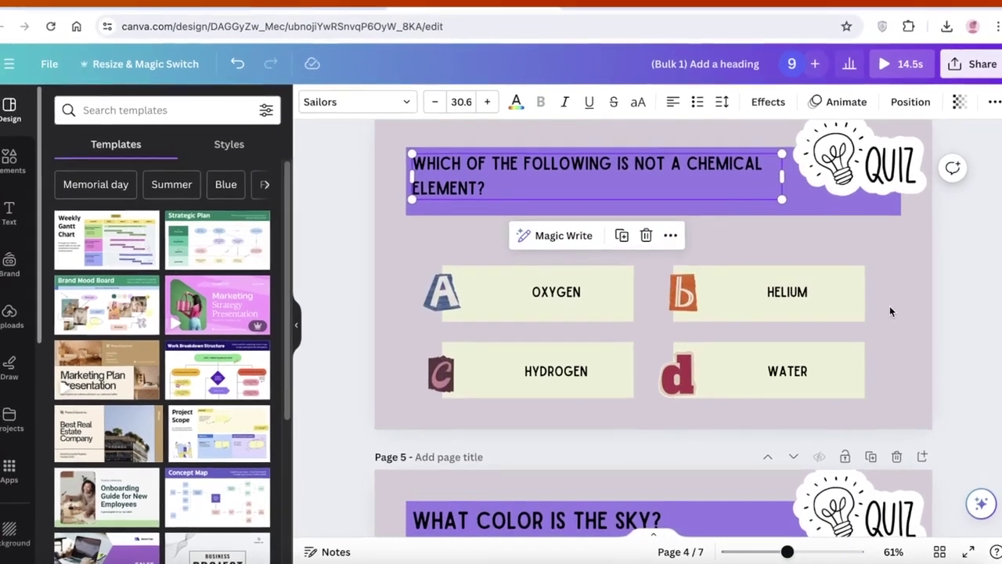
pyautogui.scroll(-1, 908, 301)
pyautogui.scroll(3, 908, 301)
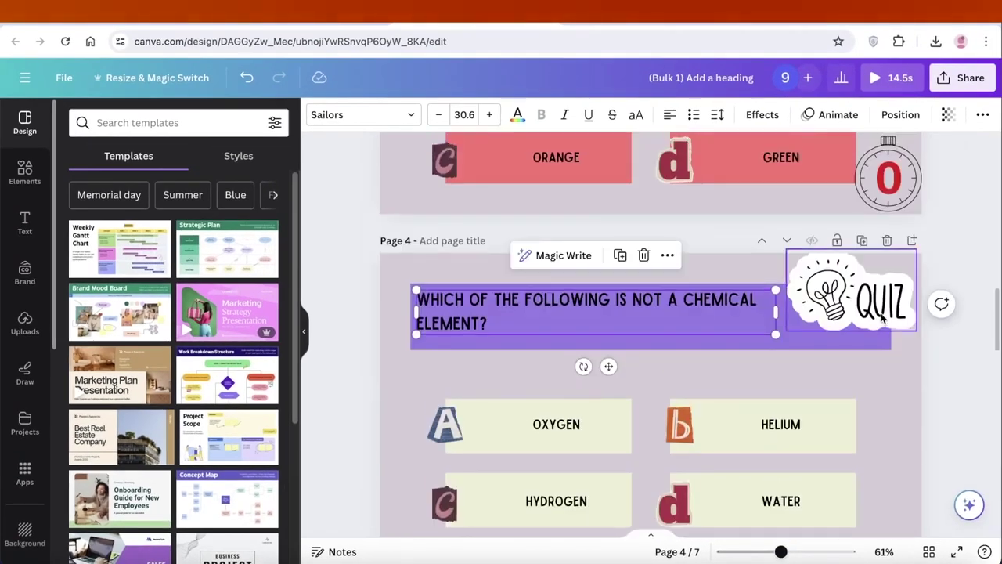
pyautogui.scroll(-2, 783, 274)
pyautogui.scroll(3, 734, 284)
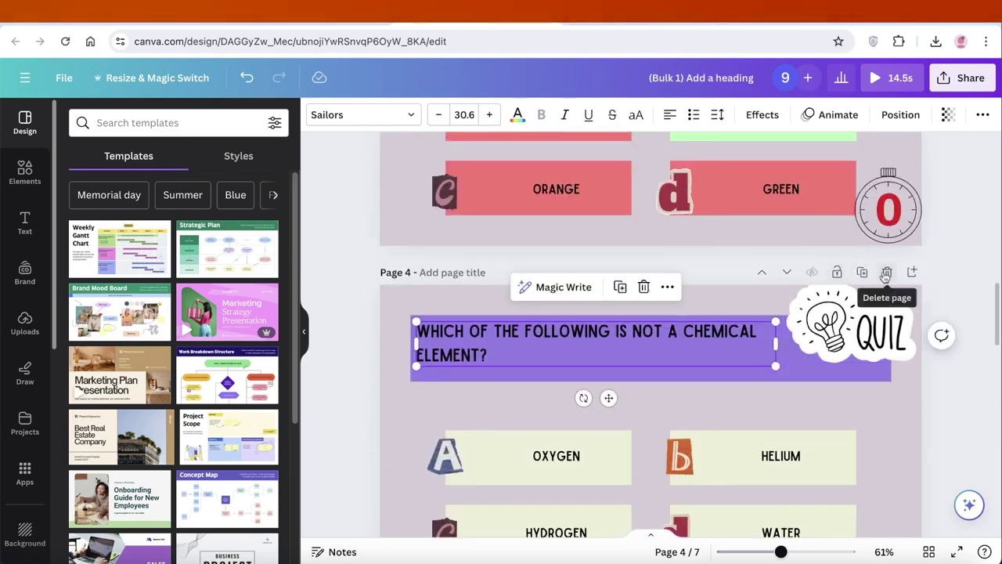
pyautogui.click(861, 271)
pyautogui.scroll(-2, 644, 294)
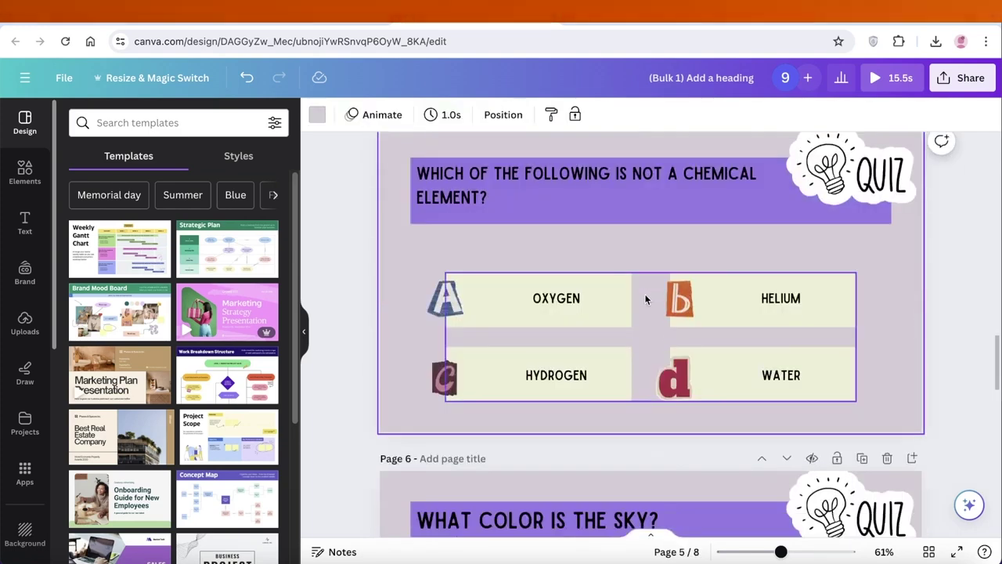
pyautogui.click(562, 369)
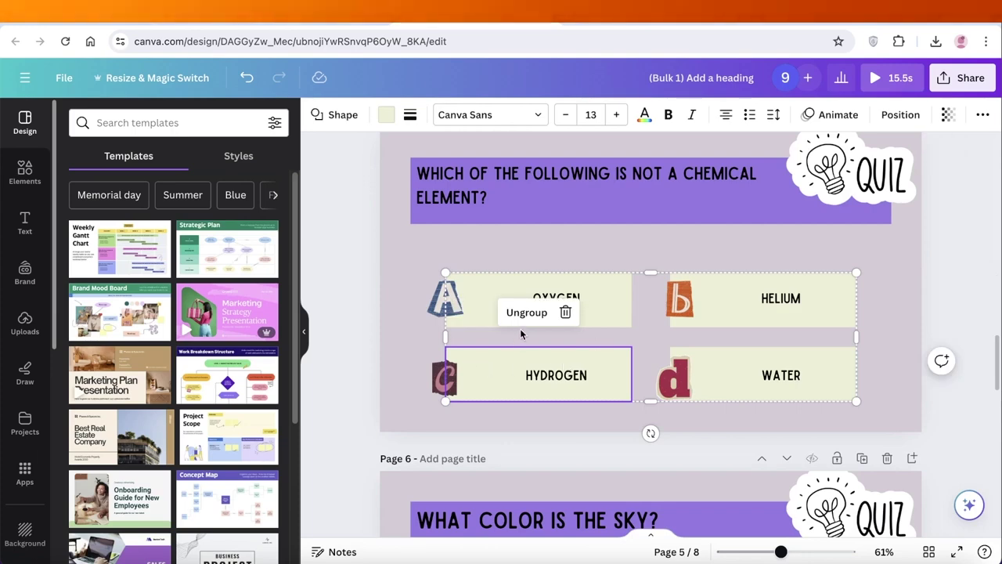
pyautogui.scroll(15, 700, 296)
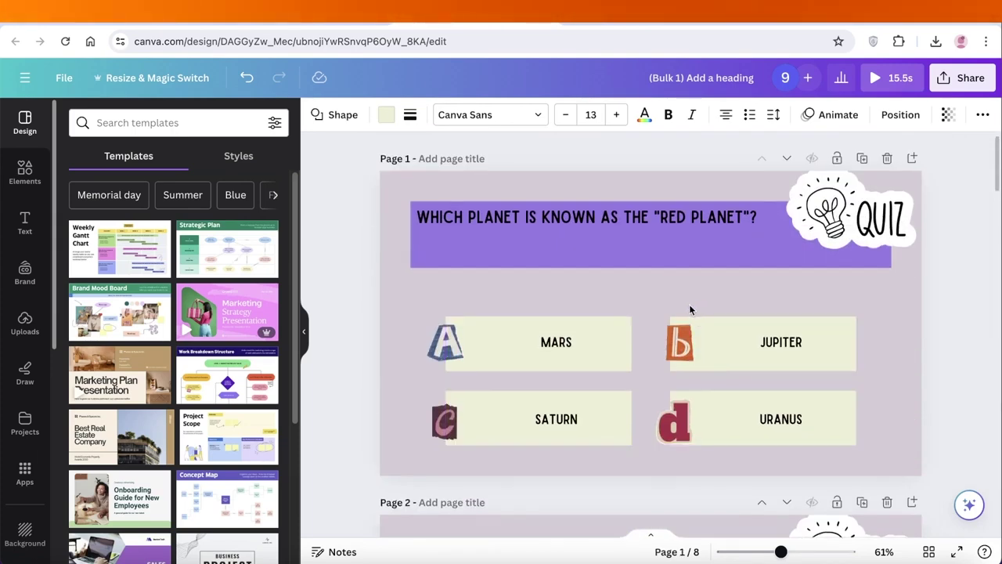